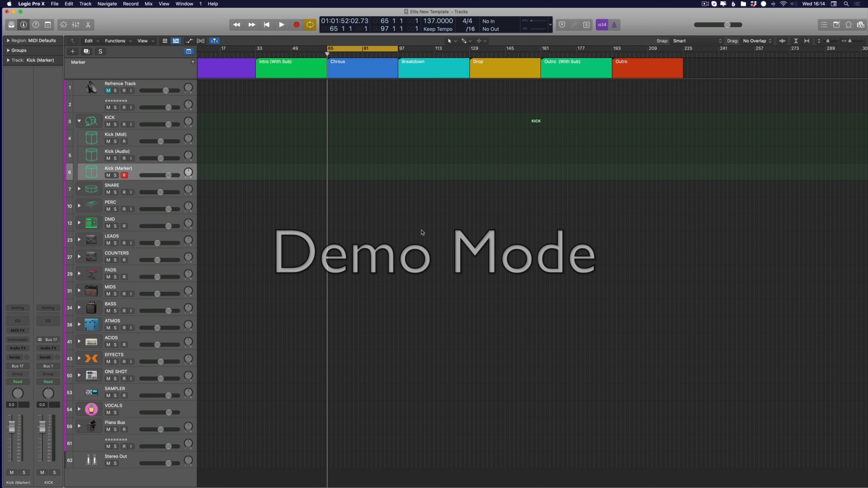
Step: Switch to Chrome and audition In & Out (Liquid Soul Remix) on Beatport around the four-minute mark
mouse_move(2, 146)
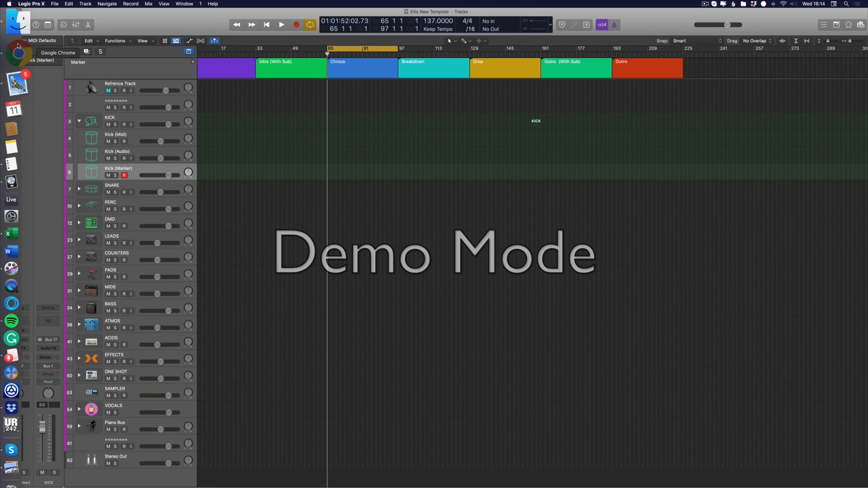
left_click(18, 48)
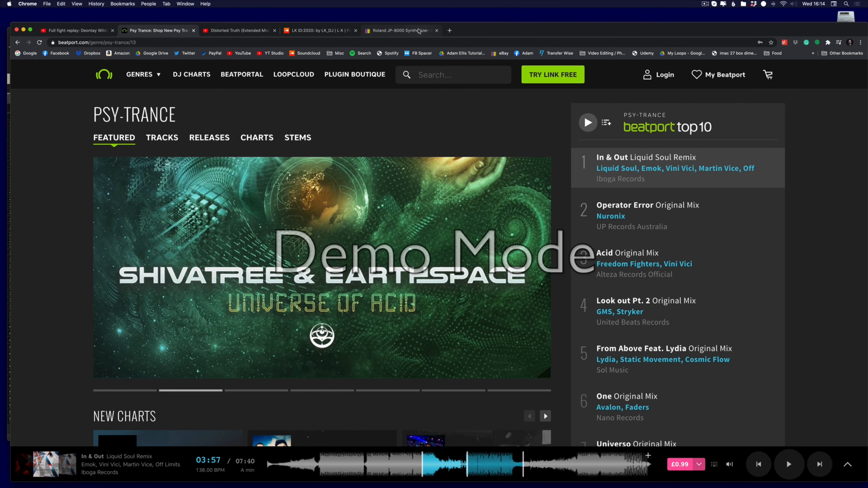
mouse_move(448, 226)
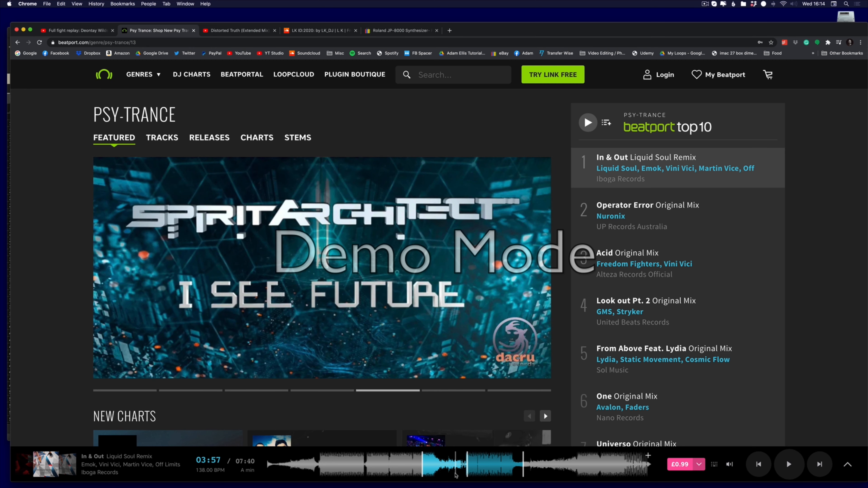
key("space")
left_click(456, 473)
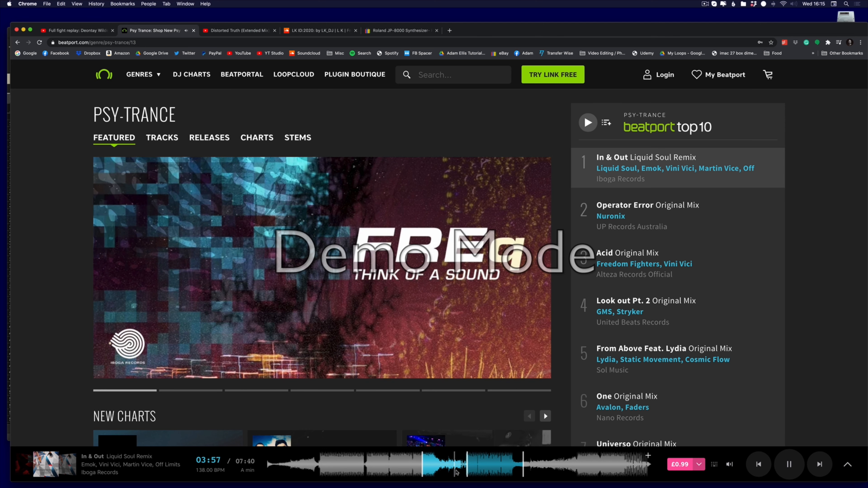
left_click(477, 472)
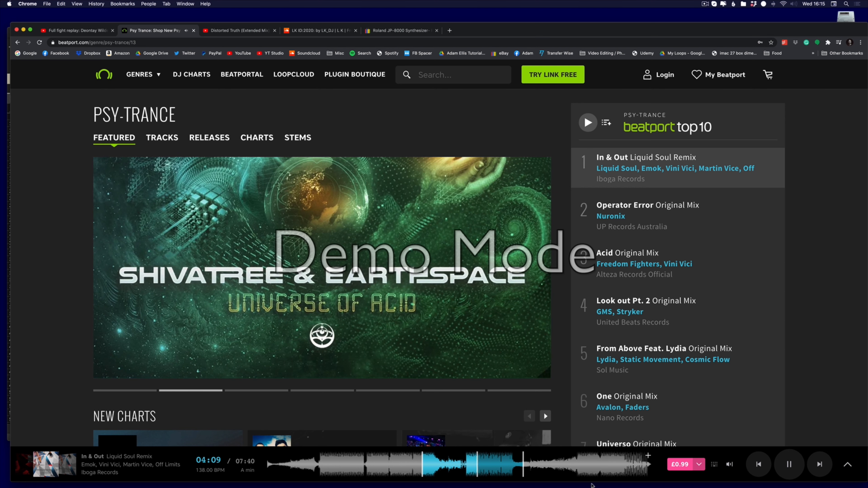
left_click(460, 466)
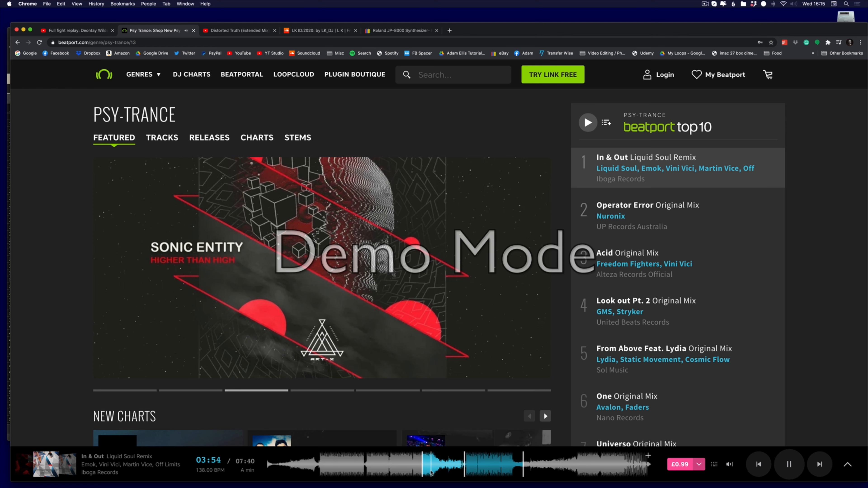
key("space")
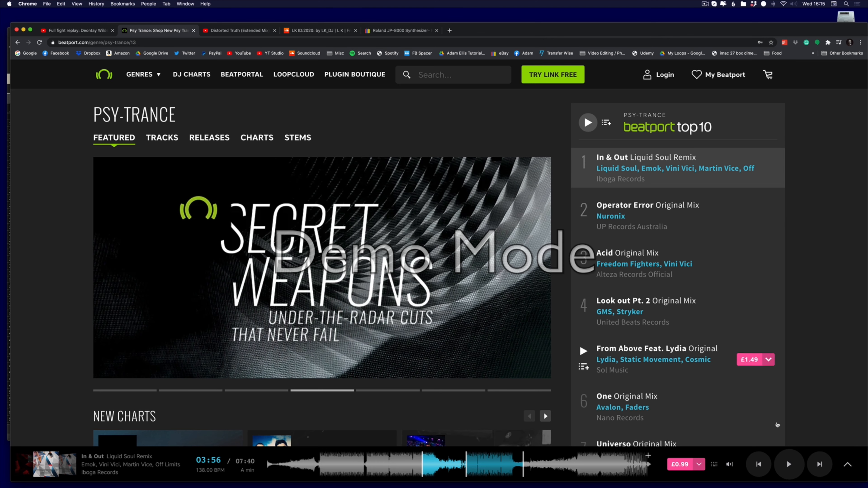
Step: Add In & Out (Liquid Soul Remix) to the cart, logging in with the saved account, and open the cart
left_click(680, 464)
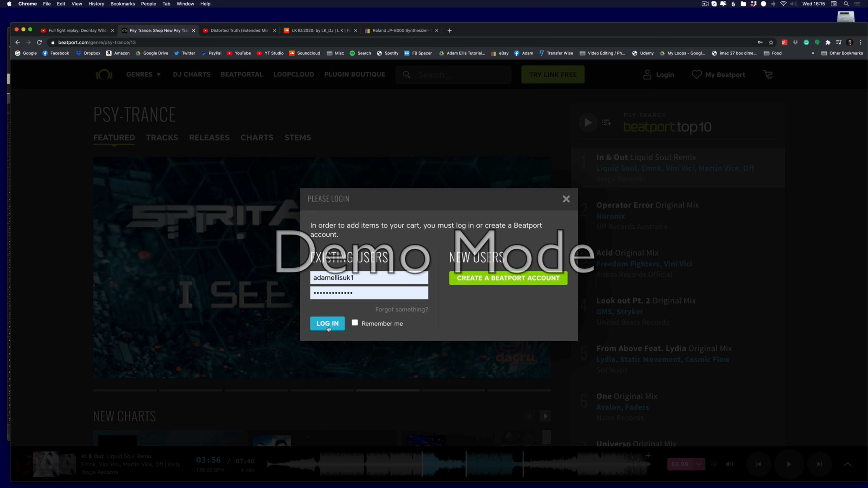
key("Return")
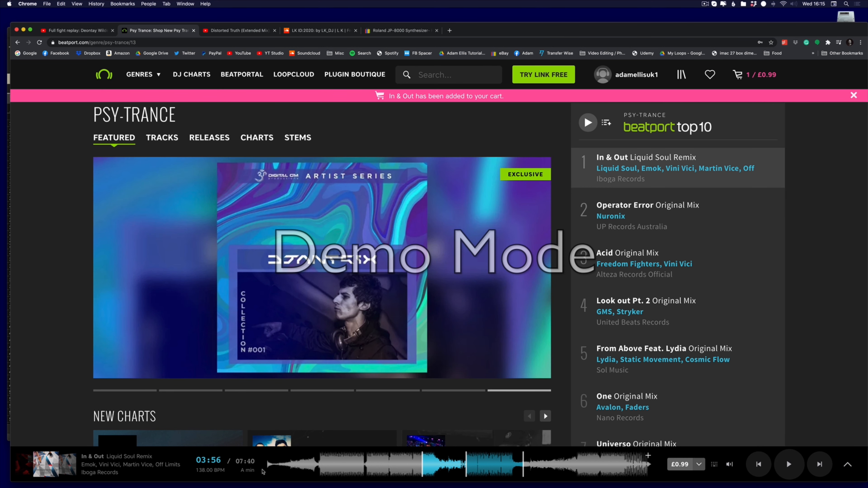
mouse_move(1, 301)
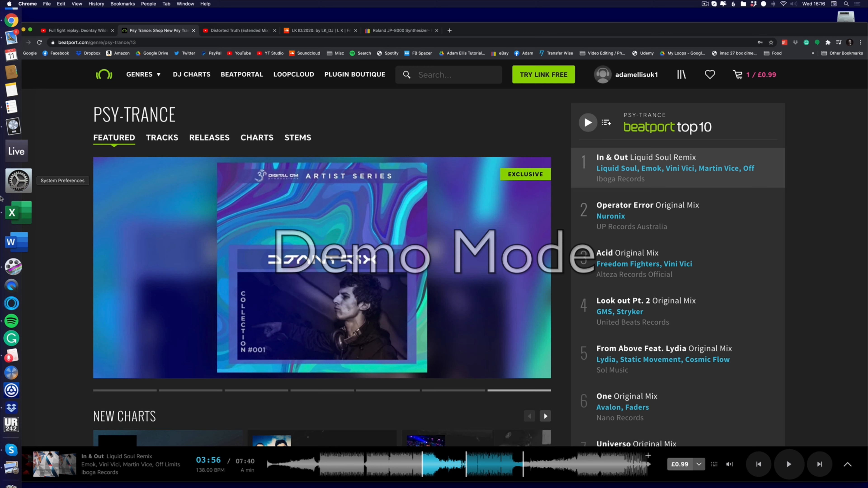
mouse_move(336, 280)
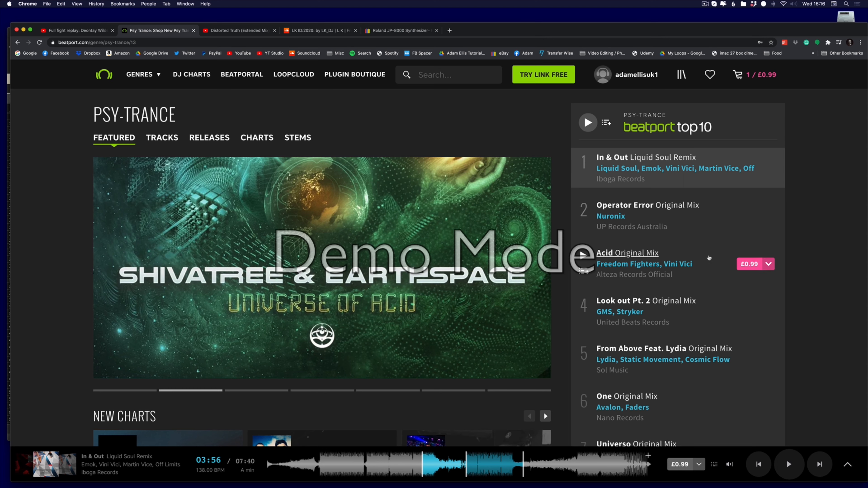
left_click(759, 74)
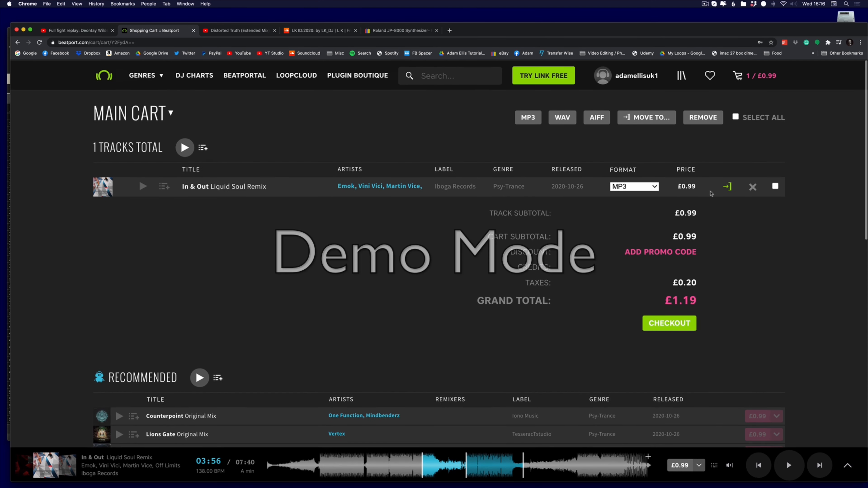
Step: Try the WAV format for the track in the cart and return it to MP3
left_click(634, 185)
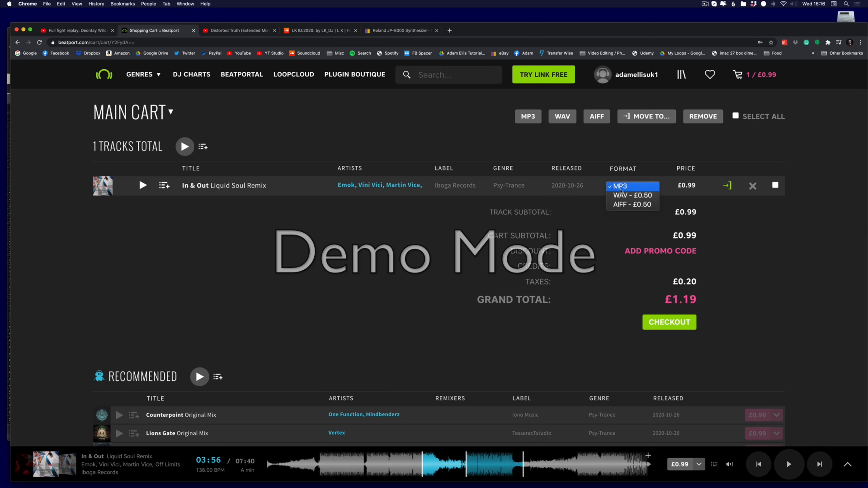
left_click(634, 198)
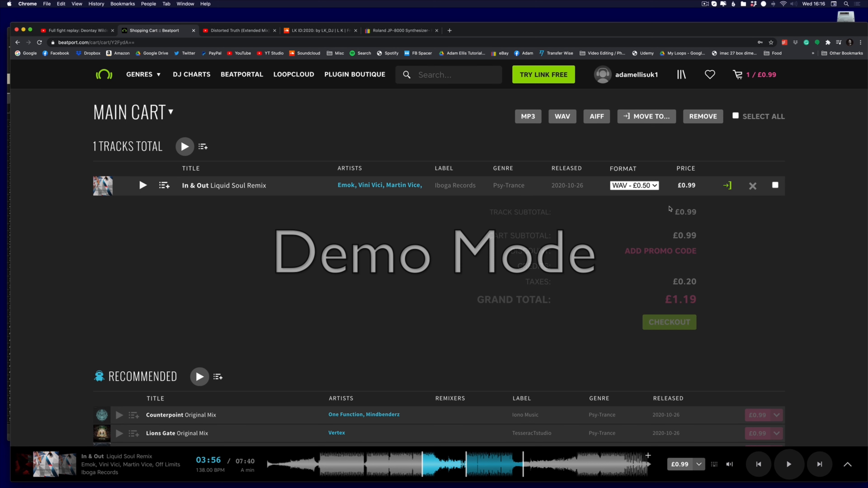
left_click(636, 189)
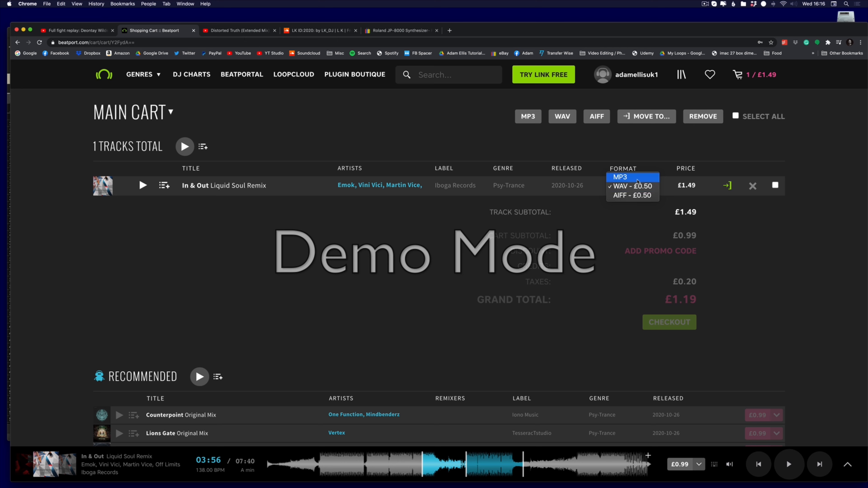
left_click(637, 177)
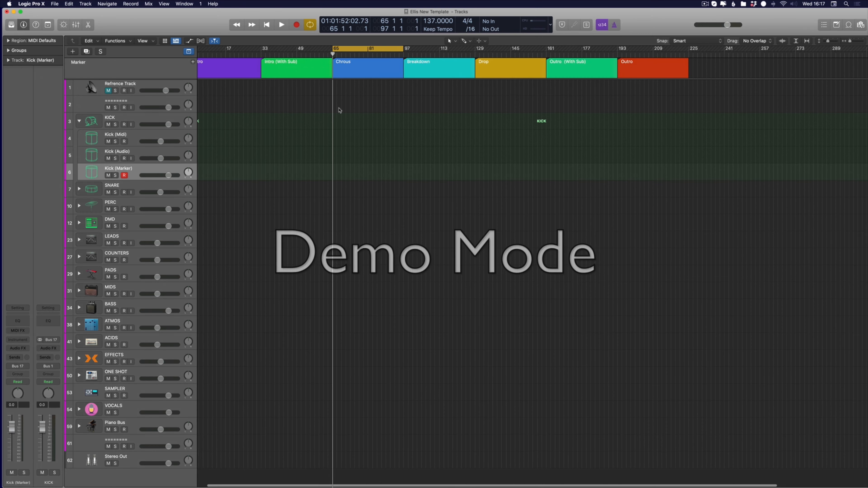
Step: In Logic Pro X, open the loop browser and place 14334990_In__Out_Liquid_Soul_Remix.mp3 from Downloads on the reference track
scroll(344, 107, "left", 2)
key("f")
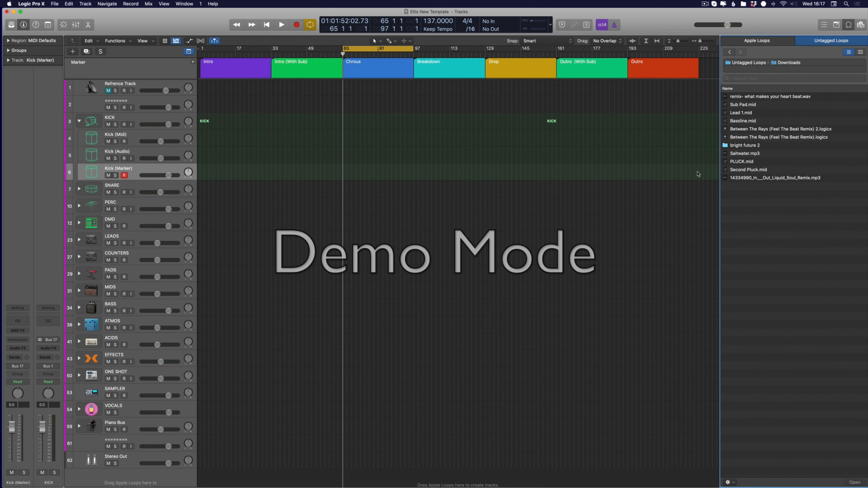
left_click(746, 182)
left_click_drag(747, 182, 2, 6)
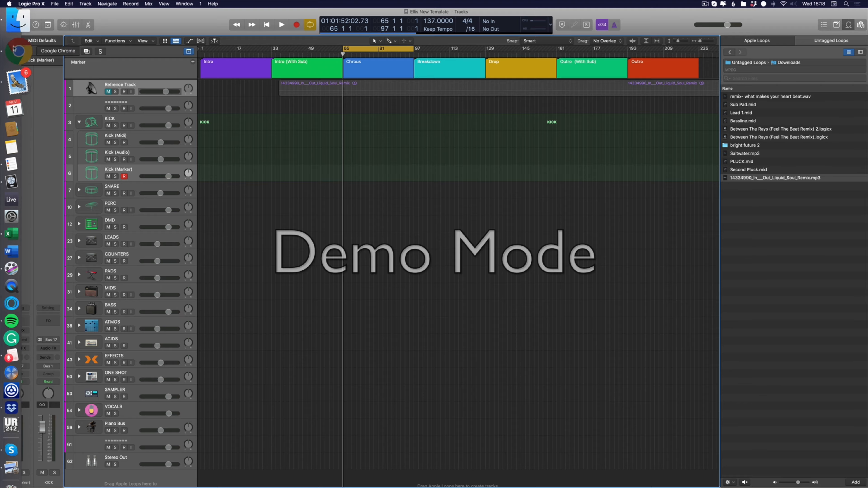
Step: Check the track's BPM on Beatport in Chrome, return to Logic Pro X and move the audio region to the project start
left_click(14, 48)
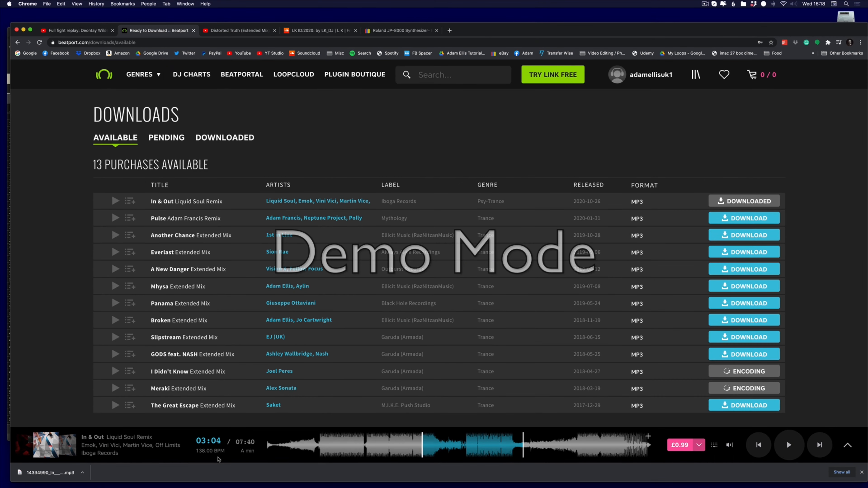
left_click(14, 151)
key("t")
key("t")
left_click_drag(284, 90, 206, 89)
Step: Return the playhead to the start of the project and close the loop browser
key("super+Right")
key("super+Right")
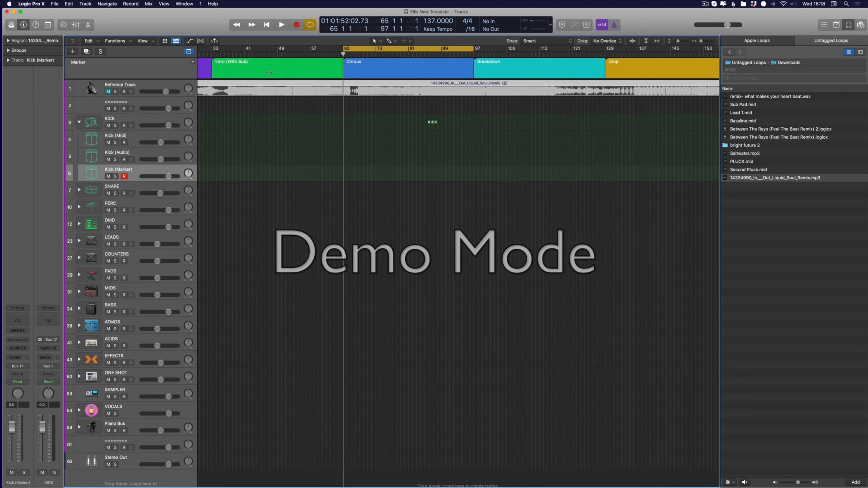
key("super+Left")
key("super+Down")
key("super+Down")
key("super+Down")
key("super+Down")
key("super+Down")
key("super+Down")
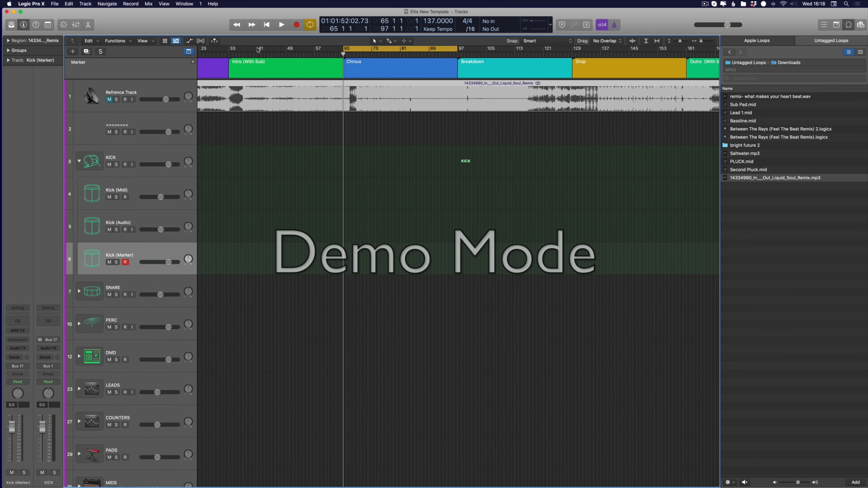
scroll(277, 116, "left", 5)
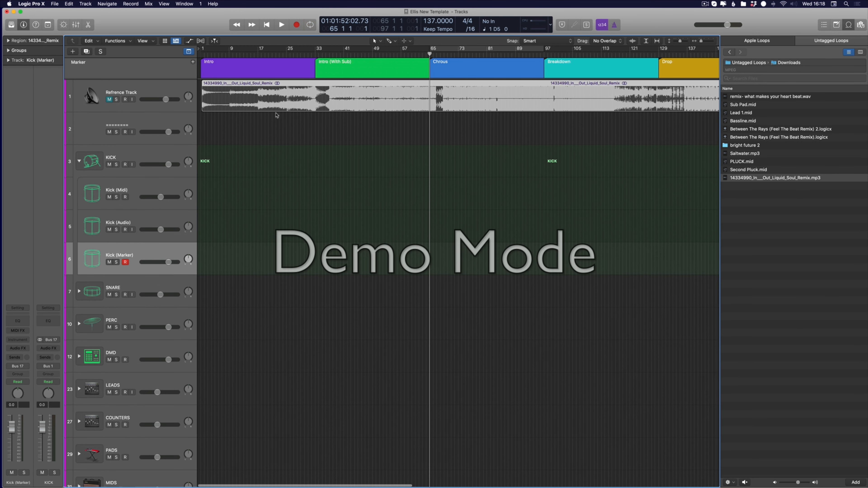
key("Return")
key("o")
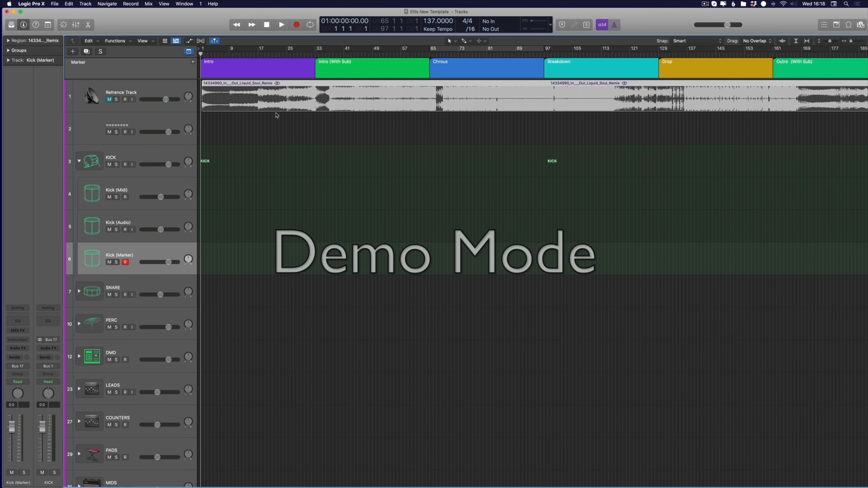
Step: Unmute the reference track and play its opening with the region aligned to bar 1
key("super+Right")
left_click(110, 99)
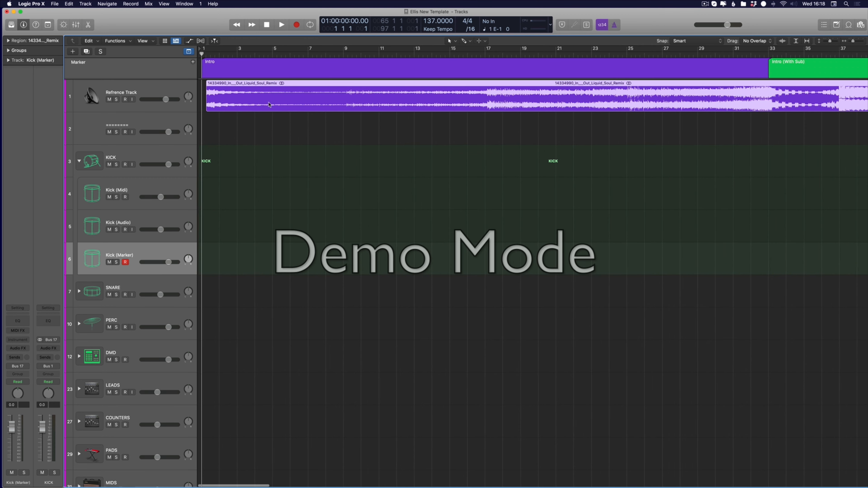
key("space")
key("super+Left")
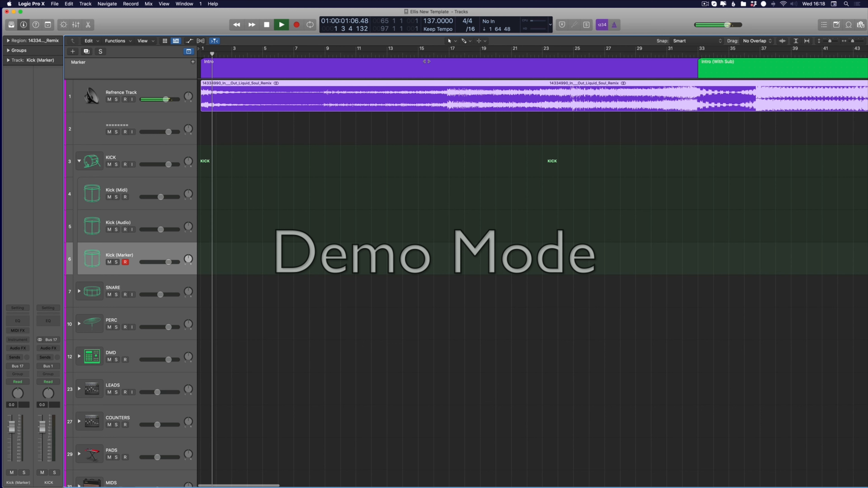
key("space")
Step: Trim the reference region's start to the first loud section and move the region to the Intro (With Sub) marker at bar 33
scroll(441, 56, "right", 3)
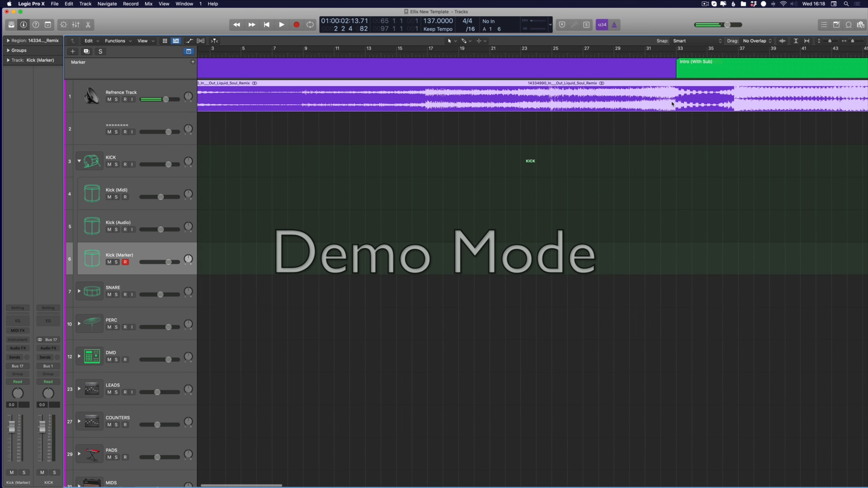
scroll(391, 58, "left", 1)
scroll(391, 58, "left", 1)
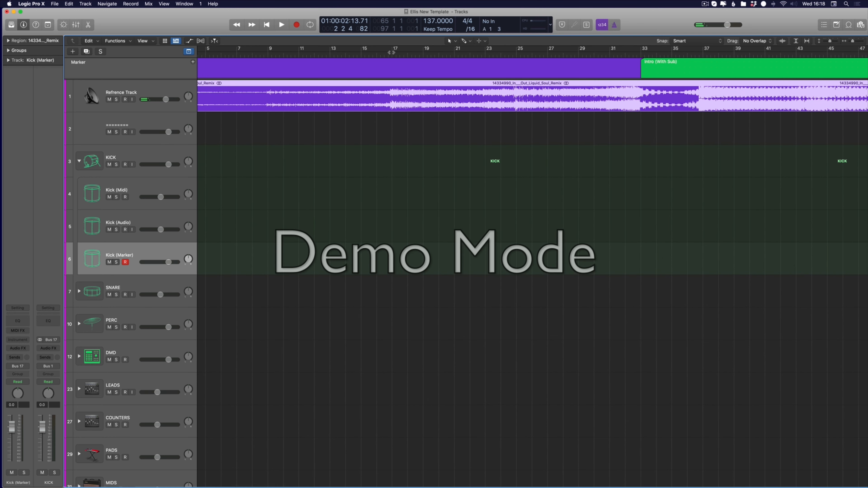
scroll(347, 105, "left", 5)
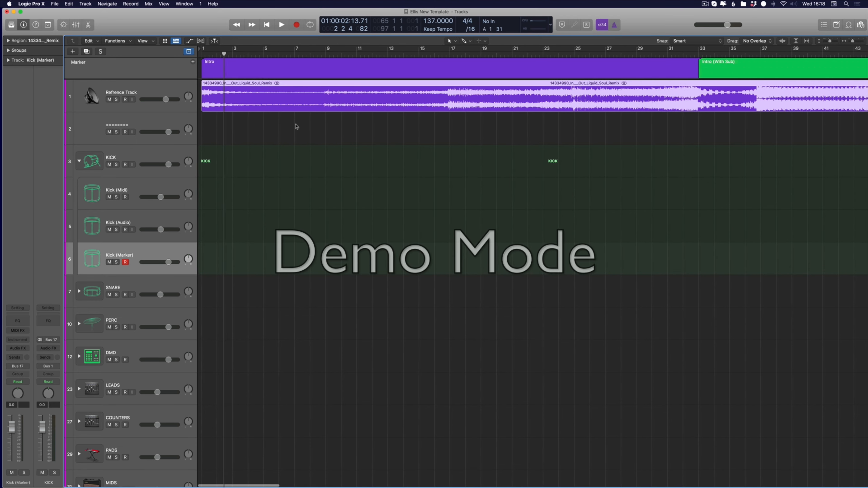
key("super+z")
mouse_move(237, 102)
left_mouse_down()
mouse_move(212, 103)
mouse_move(260, 100)
mouse_move(209, 100)
mouse_move(364, 113)
mouse_move(749, 120)
left_mouse_up()
scroll(583, 86, "right", 6)
left_click_drag(588, 88, 530, 88)
scroll(499, 121, "left", 10)
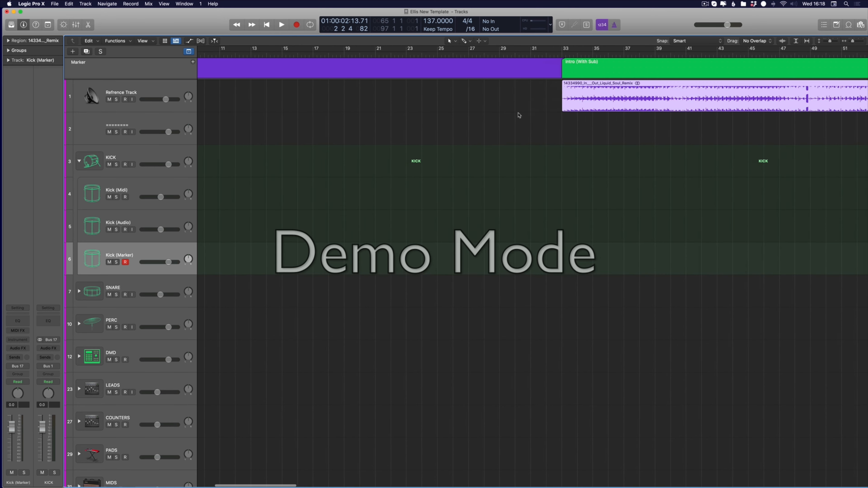
left_click_drag(701, 109, 201, 110)
key("super+z")
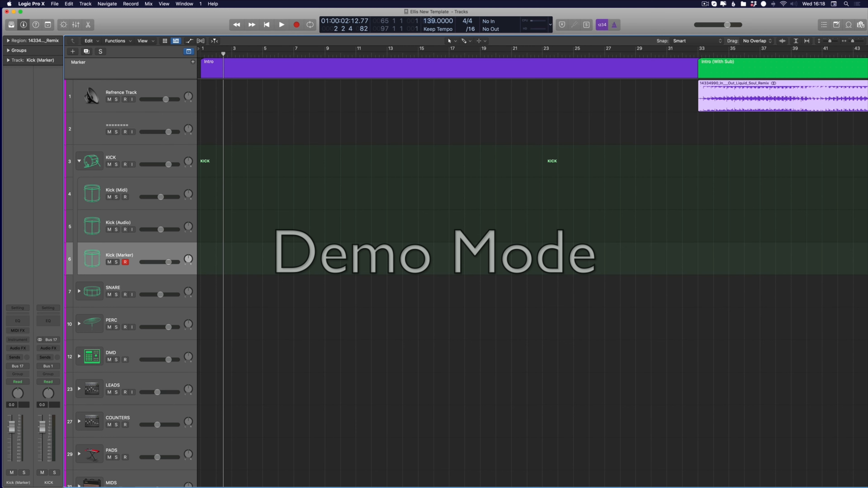
Step: Set the project tempo to 138 BPM and extend the reference region's start back to bar 1, checking it by playback
left_click(590, 116)
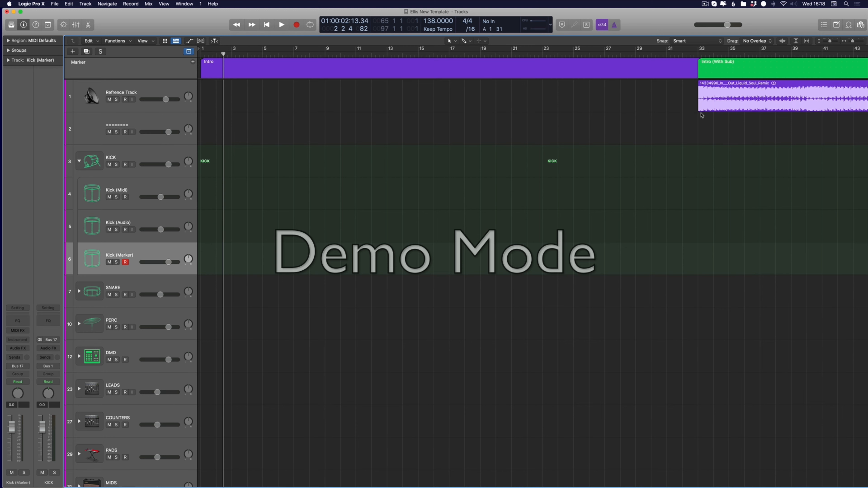
left_click_drag(698, 110, 202, 109)
key("Return")
key("space")
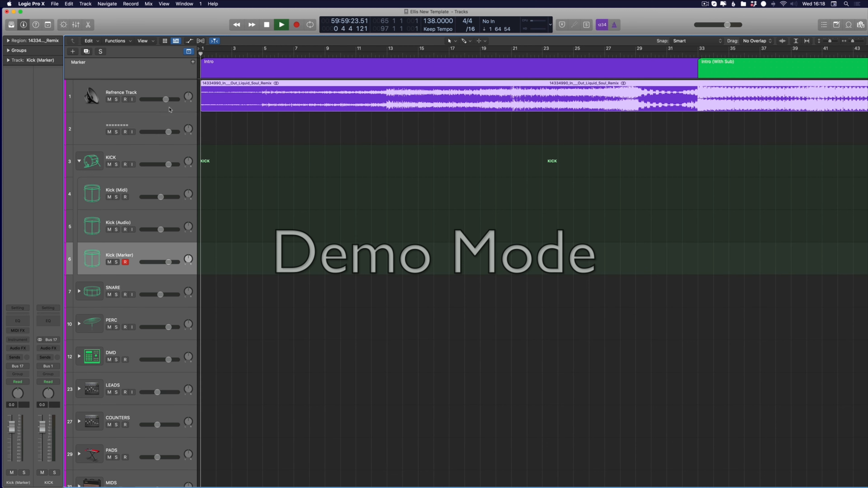
key("space")
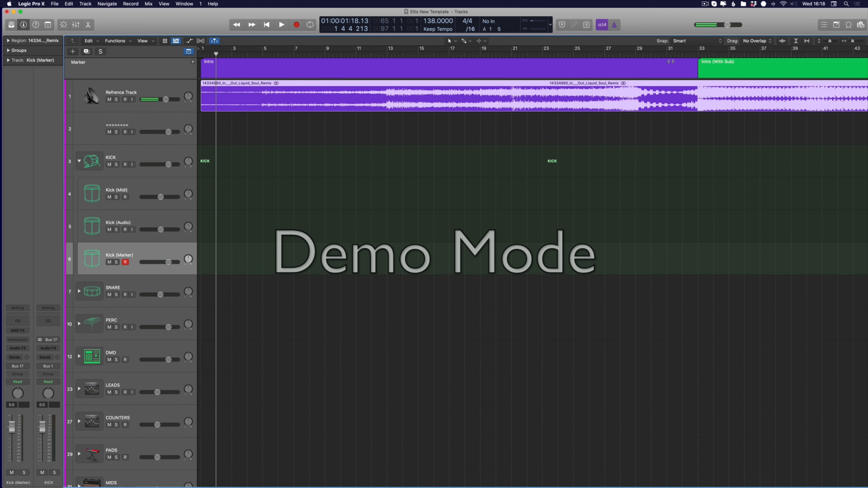
Step: Set the cycle range from bar 33 to bar 54
scroll(703, 54, "right", 5)
left_click_drag(515, 49, 843, 48)
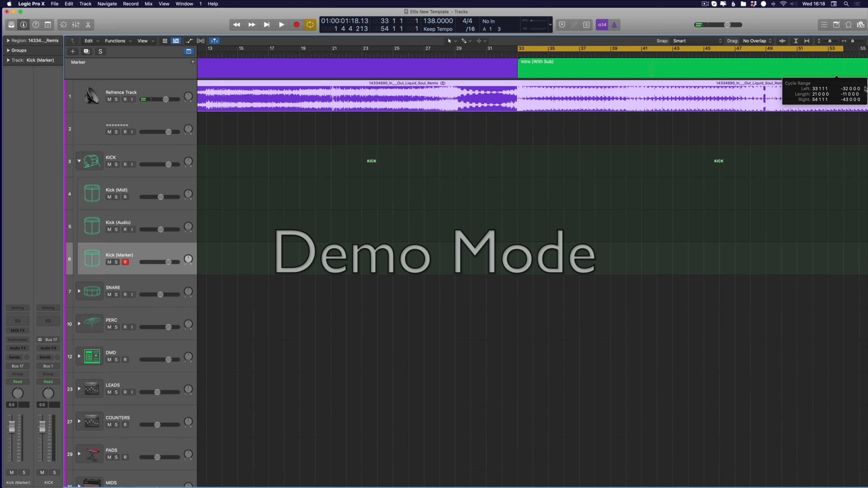
Step: Shift the reference region about four bars later and extend its start back to bar 1
scroll(446, 107, "left", 5)
scroll(446, 106, "down", 4)
left_click_drag(232, 107, 197, 109)
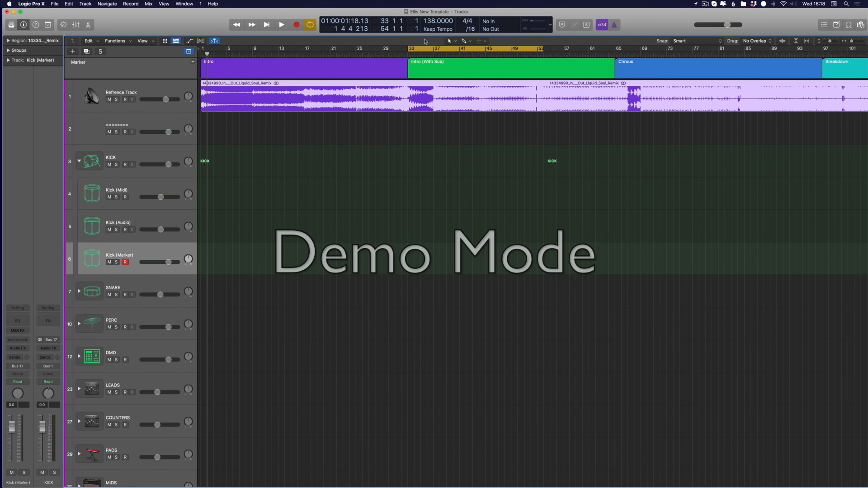
Step: Set the cycle range from bar 37 to bar 58 and check the reference waveform's alignment at bar 37
left_click_drag(440, 47, 466, 47)
key("Return")
key("super+Right")
key("super+Right")
key("super+Right")
key("super+Right")
key("super+Right")
key("super+Right")
key("super+Right")
key("super+Right")
key("super+Right")
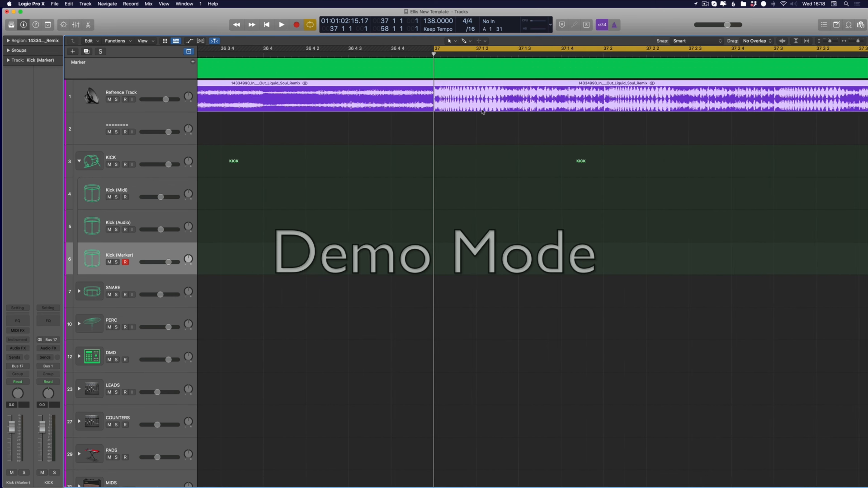
key("super+Down")
key("super+Down")
key("super+Up")
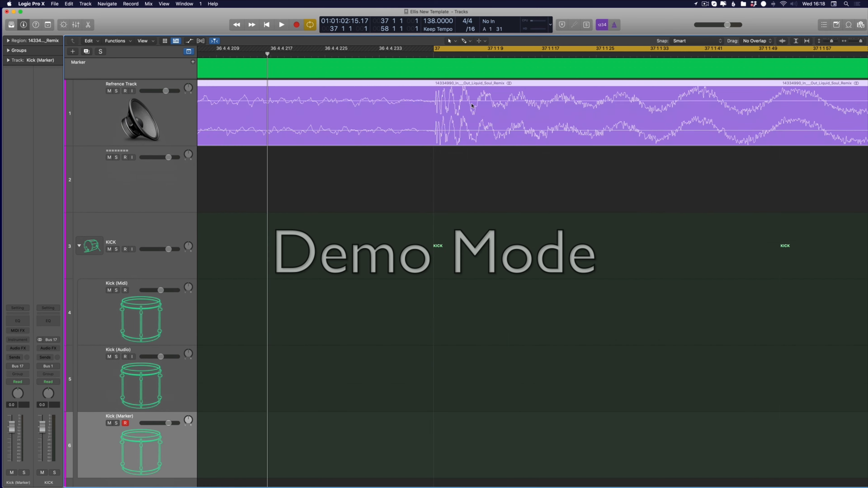
Step: Play the reference track from bar 37 to check its sync with the grid
key("super+Left")
key("super+Left")
key("super+Left")
key("super+Left")
key("space")
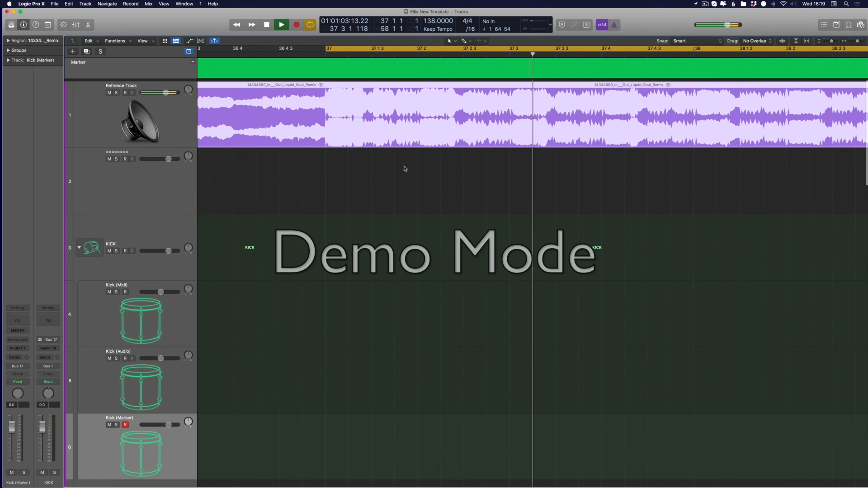
key("super+Up")
key("super+Left")
key("super+Left")
key("super+Left")
key("super+Left")
key("super+Up")
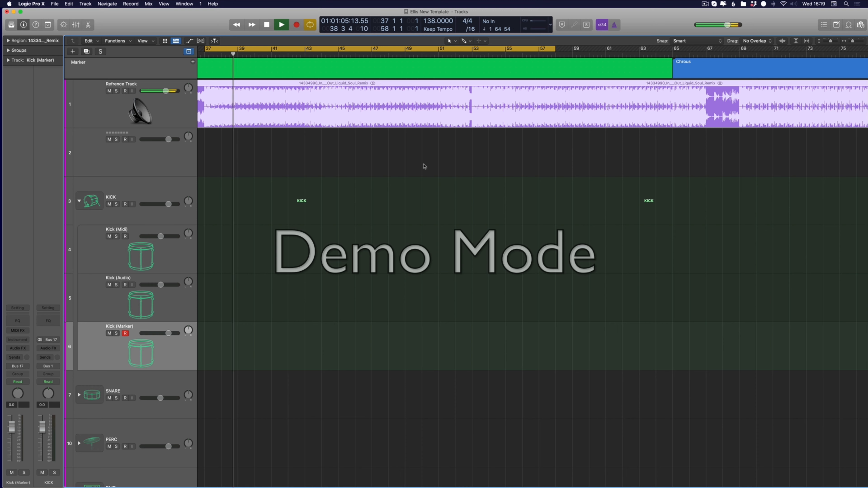
left_click(705, 3)
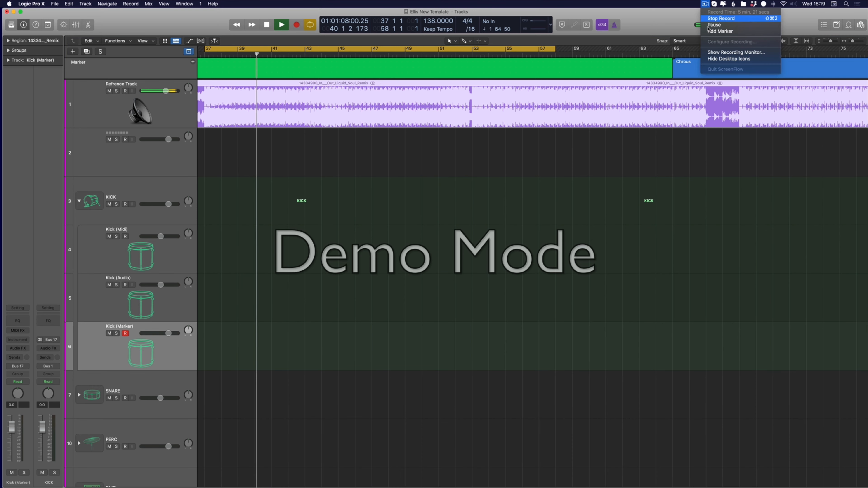
left_click(723, 54)
Step: Play the reference track's intro from bar 1 to locate the section change near bar 17
left_click(358, 80)
scroll(444, 217, "down", 3)
scroll(500, 194, "left", 3)
scroll(500, 195, "left", 3)
key("space")
key("Return")
key("space")
key("z")
left_click(327, 49)
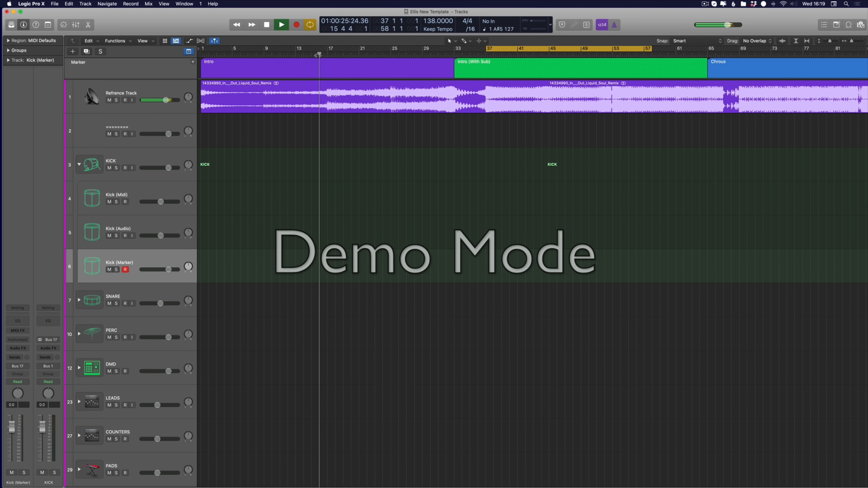
key("space")
key("space")
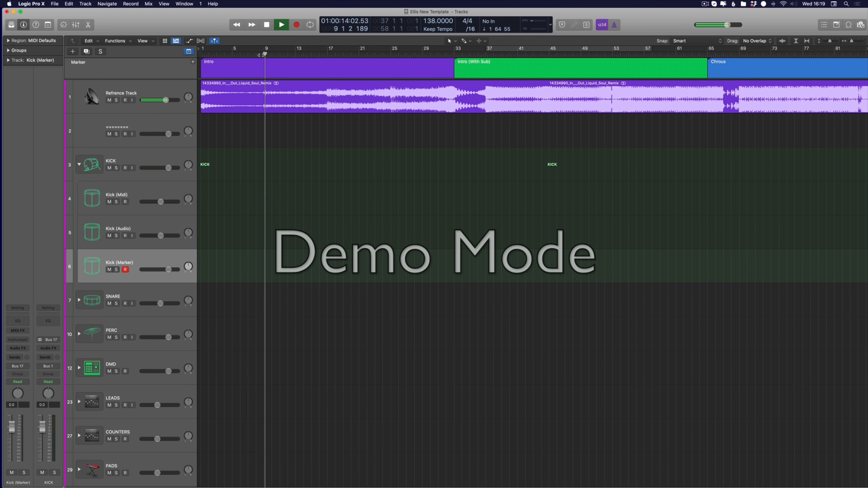
Step: Split the reference region at bar 17 and play a cycle range from bar 33 to bar 37
left_click(327, 108)
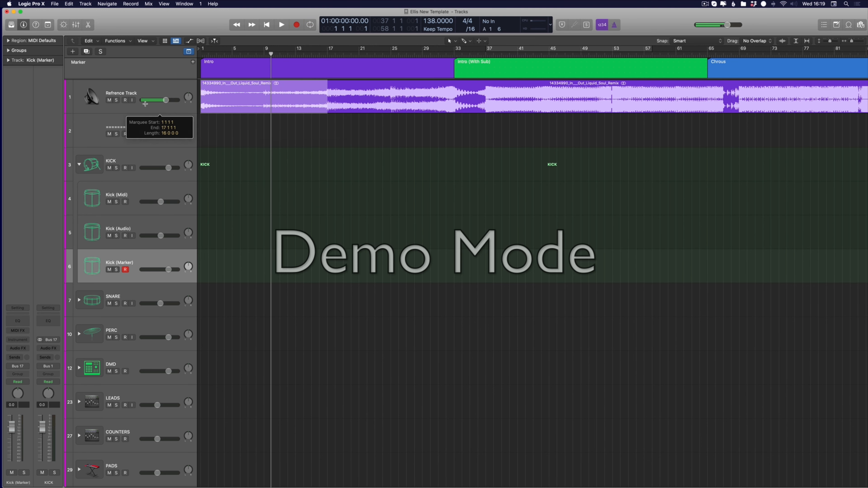
scroll(336, 116, "right", 3)
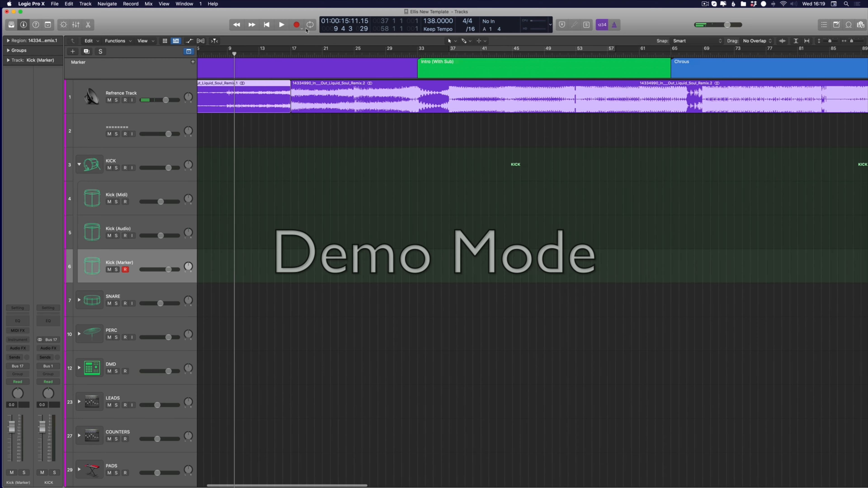
left_click_drag(338, 56, 446, 50)
key("space")
scroll(340, 105, "up", 3)
left_click(487, 109)
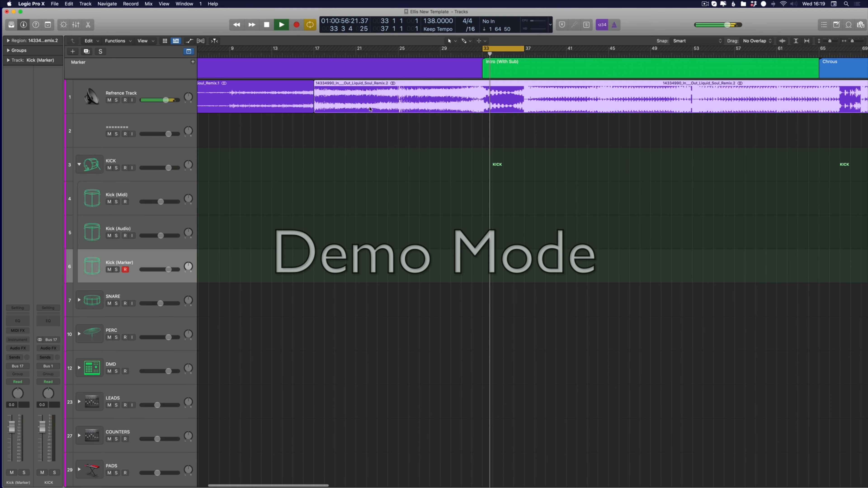
key("Delete")
key("super+z")
Step: Split the reference region at bars 33 and 37, and delete the section between bars 17 and 33
left_click_drag(483, 103, 522, 103)
left_click(509, 108)
key("space")
key("Left")
key("Delete")
key("space")
key("super+Right")
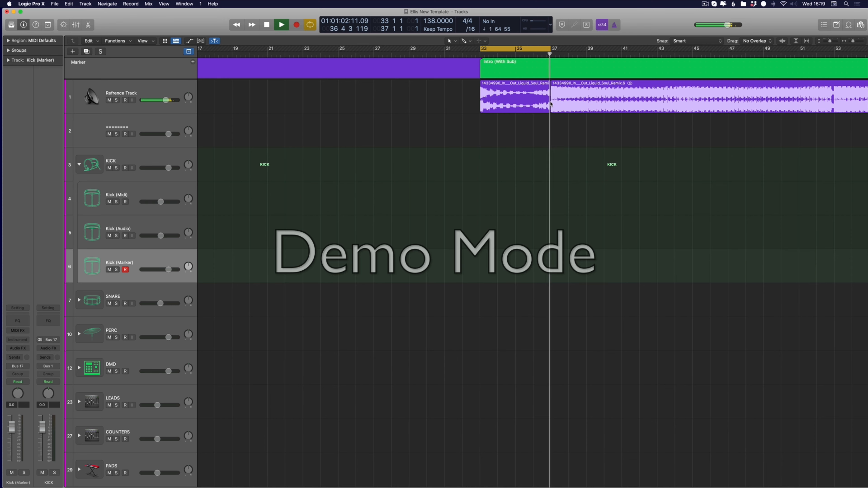
Step: Split the short reference section at bar 36 to isolate its final bar before bar 37
left_click_drag(535, 107, 552, 107)
left_click(547, 108)
key("space")
key("super+Left")
key("super+Left")
key("super+Left")
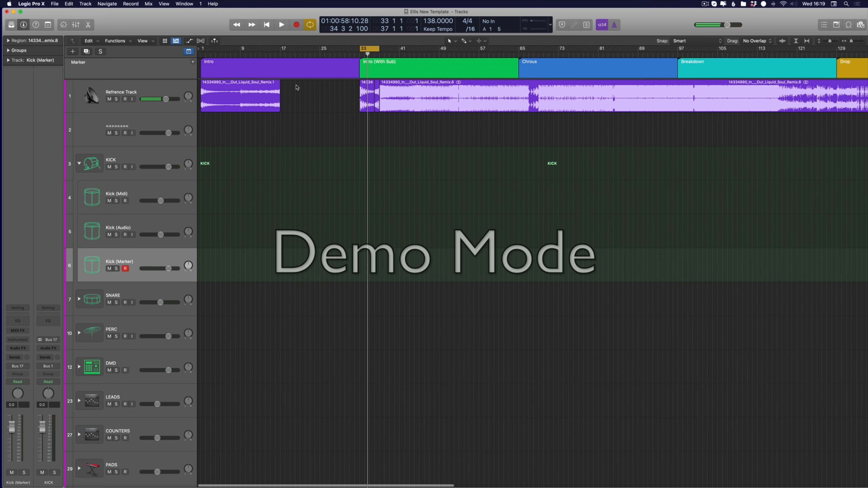
Step: Set the cycle range from bar 52 to bar 53 and play the short transition there
left_click_drag(344, 94, 421, 138)
left_click(429, 114)
key("super+Right")
key("super+Right")
key("super+Right")
key("super+Right")
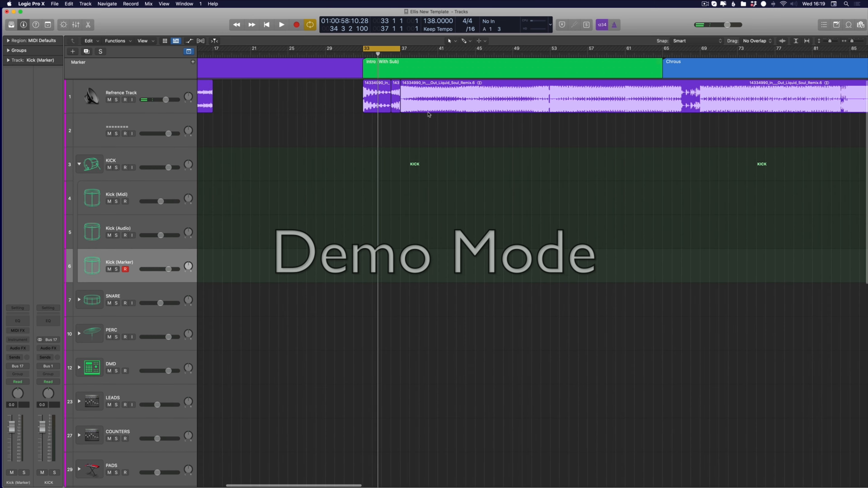
key("super+Right")
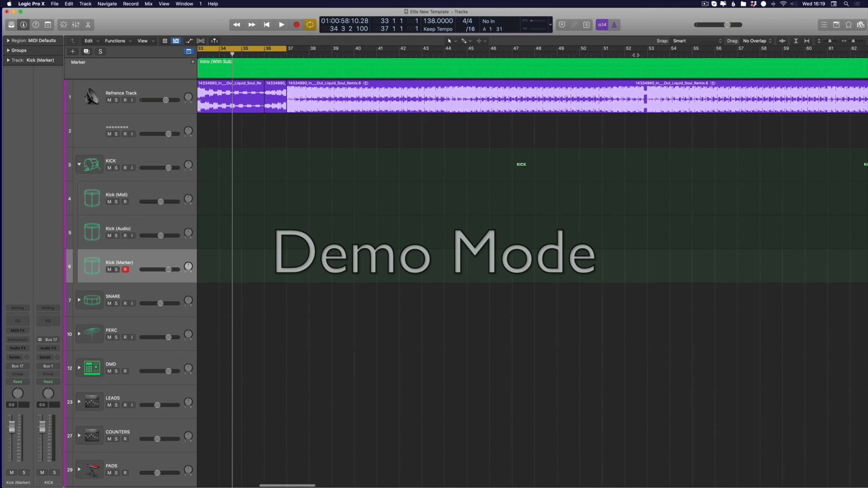
left_click(627, 50)
key("space")
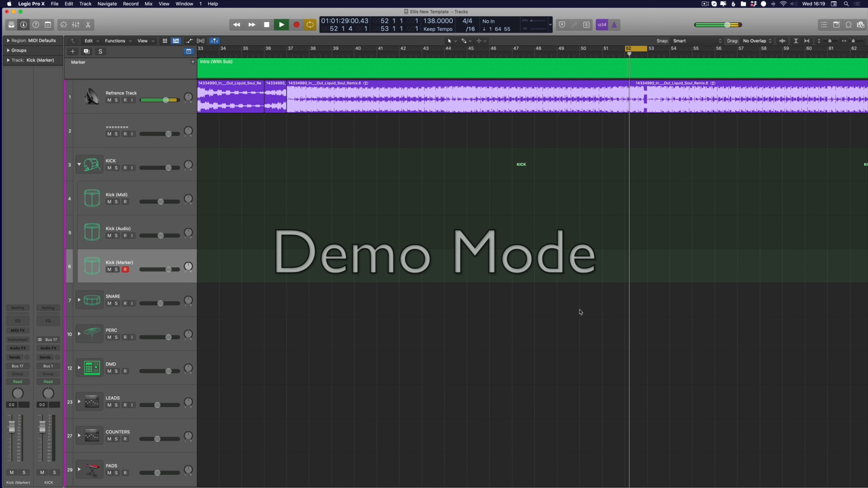
Step: Set the cycle range from bar 67 to bar 69, try deleting the long reference region, and undo the deletion
key("super+Left")
scroll(578, 134, "right", 4)
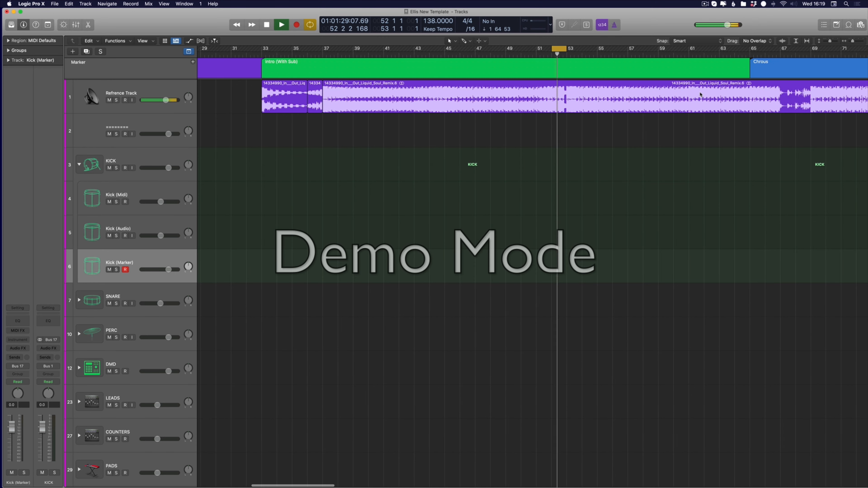
left_click(785, 54)
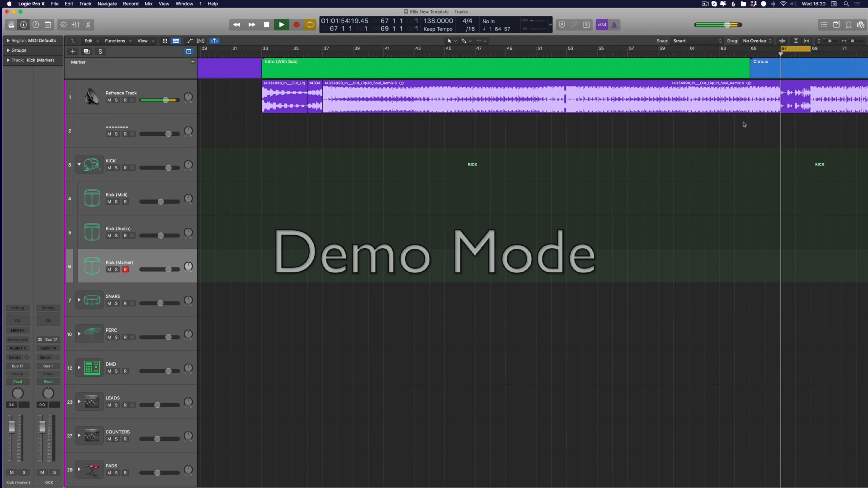
key("Delete")
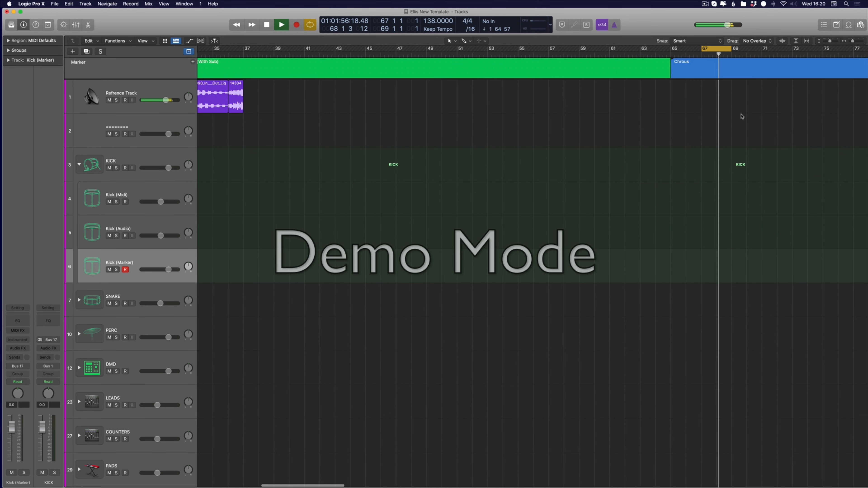
key("super+z")
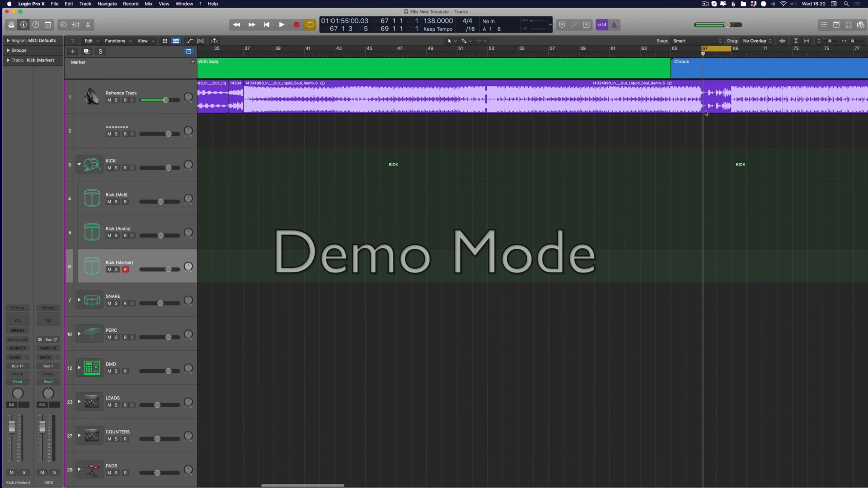
Step: Split the long reference region at bars 67 and 69 to isolate the two-bar break
key("super+Right")
scroll(712, 112, "up", 6)
scroll(710, 114, "right", 3)
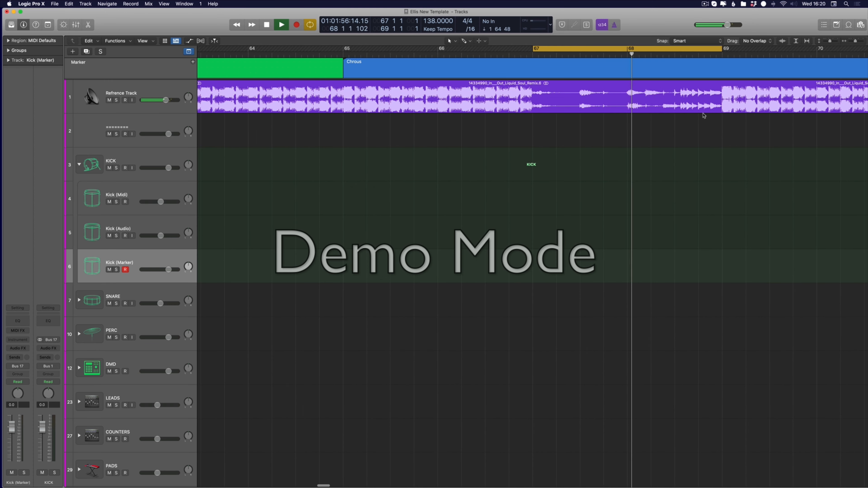
left_click_drag(532, 109, 723, 109)
left_click(657, 105)
Step: Delete the reference section between bars 37 and 67 and move the two sections after it to start at bar 41
scroll(657, 105, "down", 6)
scroll(519, 108, "right", 3)
left_click(515, 104)
key("BackSpace")
left_click(592, 103, "shift")
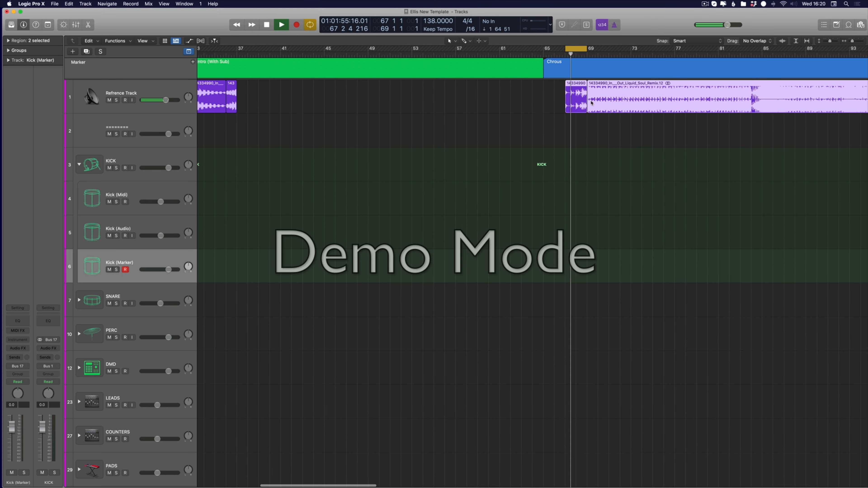
left_click_drag(578, 101, 297, 102)
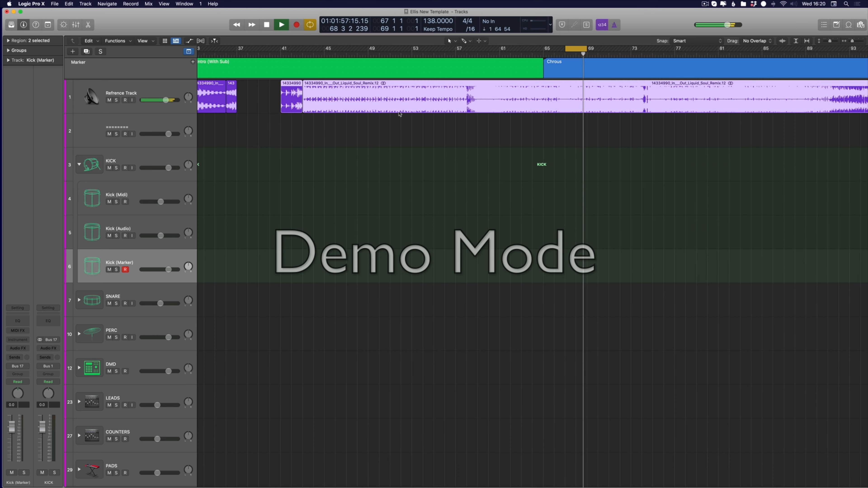
Step: Play the reference track near bar 57 and split the long region at bars 58 and 59
left_click(397, 127)
key("super+Right")
key("super+Right")
key("super+Right")
key("super+Right")
key("super+Right")
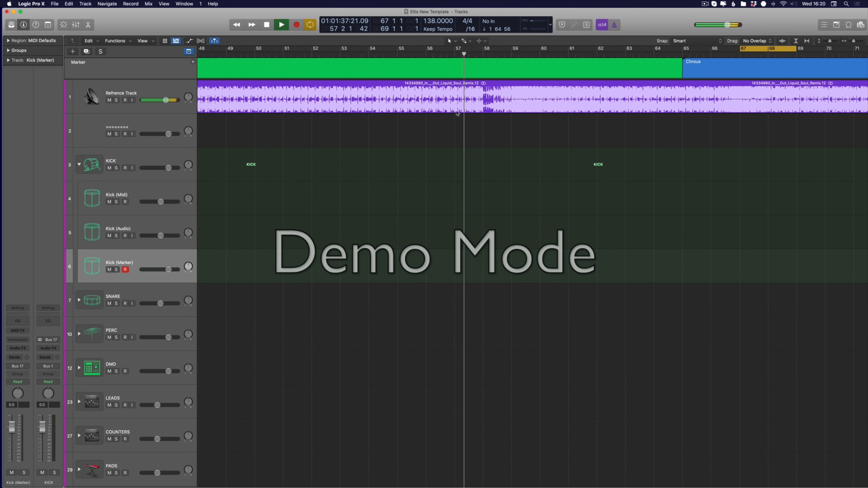
left_click_drag(526, 106, 633, 111)
key("space")
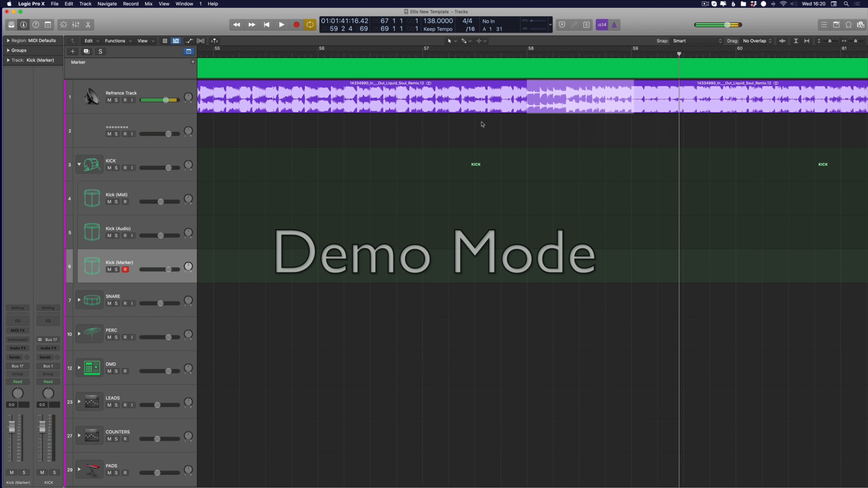
key("super+Left")
key("super+Left")
key("super+Left")
left_click(564, 101)
Step: Delete the reference section between bars 43 and 58 and move the following sections to start at bar 44
left_click(522, 97)
key("Delete")
key("super+Left")
key("super+Left")
left_click_drag(528, 100, 489, 104)
scroll(530, 123, "up", 3)
left_click(465, 154)
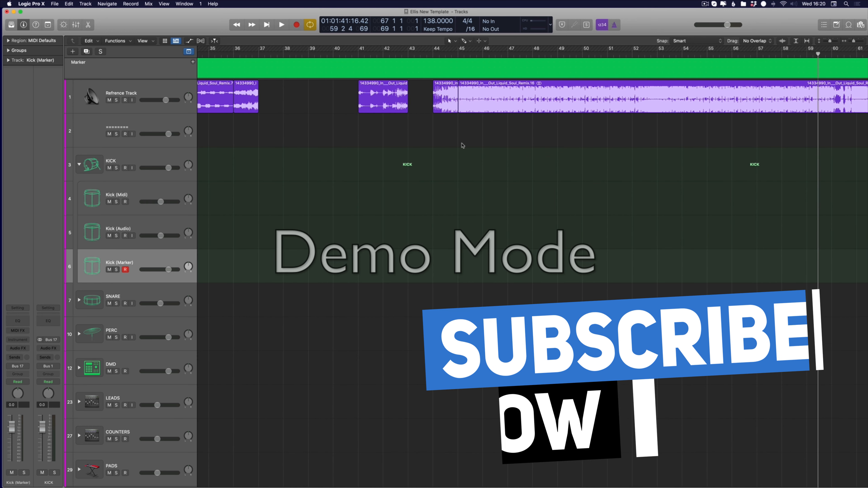
Step: Set the cycle range from bar 44 to bar 56
left_click_drag(434, 49, 719, 49)
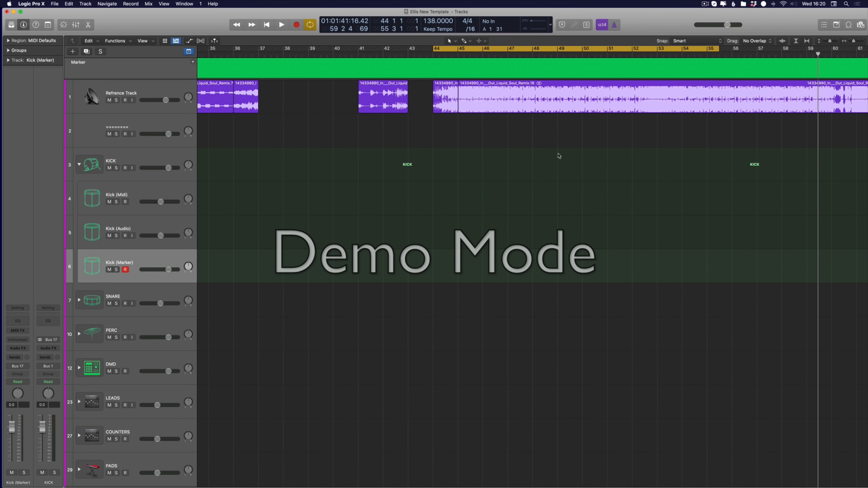
key("c")
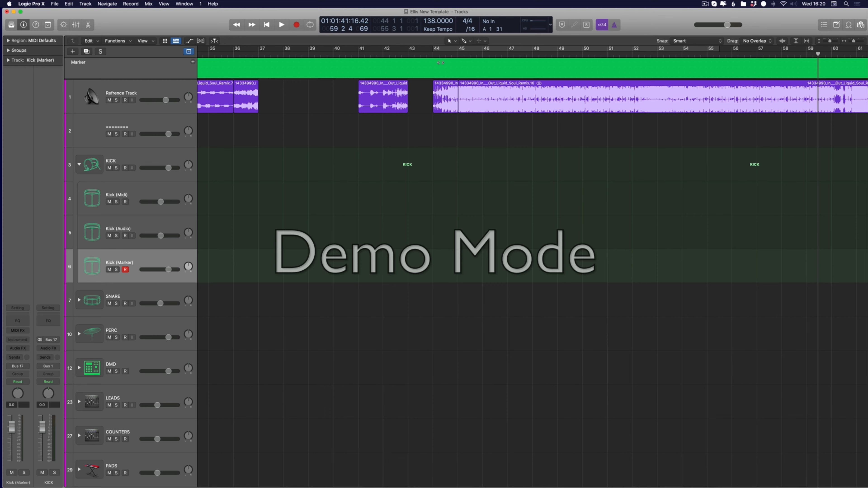
left_click_drag(436, 51, 736, 51)
scroll(618, 74, "up", 3)
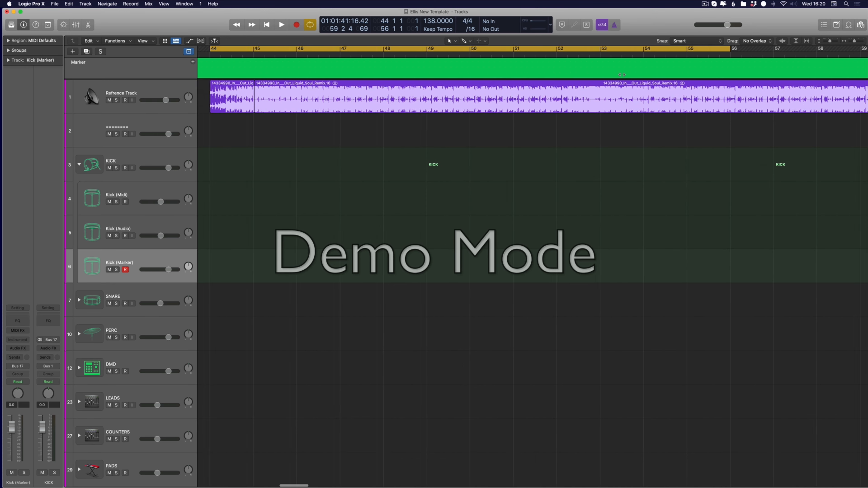
scroll(534, 79, "up", 2)
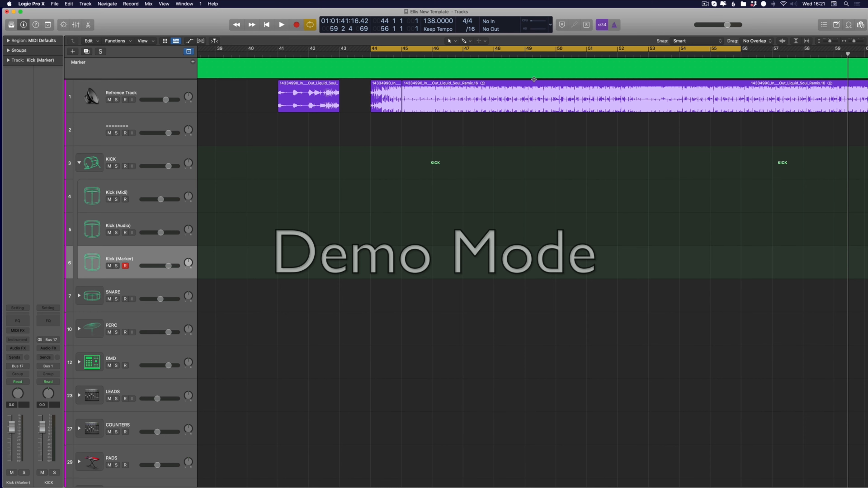
Step: Examine the long reference region's waveform between bar 44 and the Chorus marker for the next transition
key("super+Up")
key("t")
key("t")
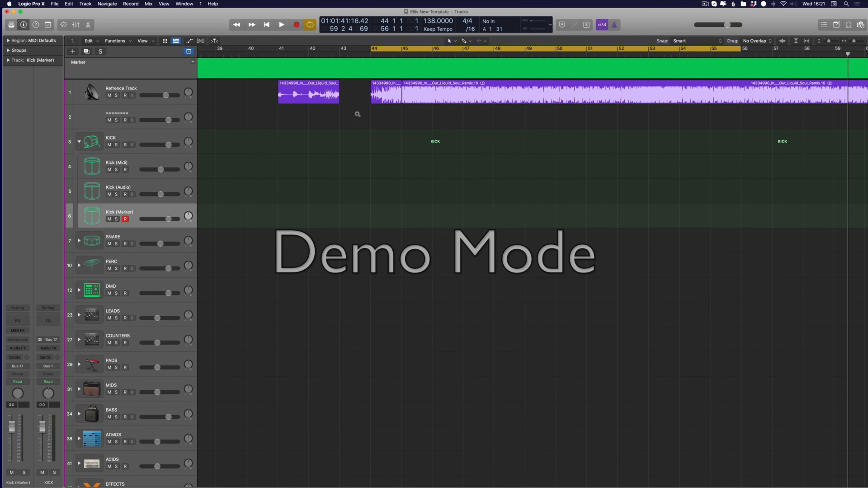
key("super+Left")
key("super+Left")
key("super+Left")
key("super+Left")
key("super+Left")
key("super+Right")
key("super+Right")
key("super+Right")
key("super+Right")
key("super+Right")
key("super+Right")
scroll(276, 107, "right", 6)
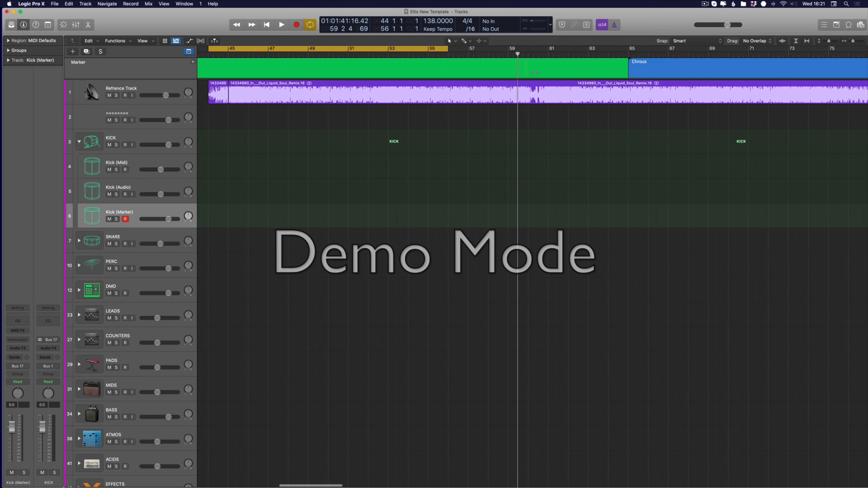
scroll(251, 135, "left", 5)
scroll(252, 135, "left", 3)
scroll(252, 135, "right", 9)
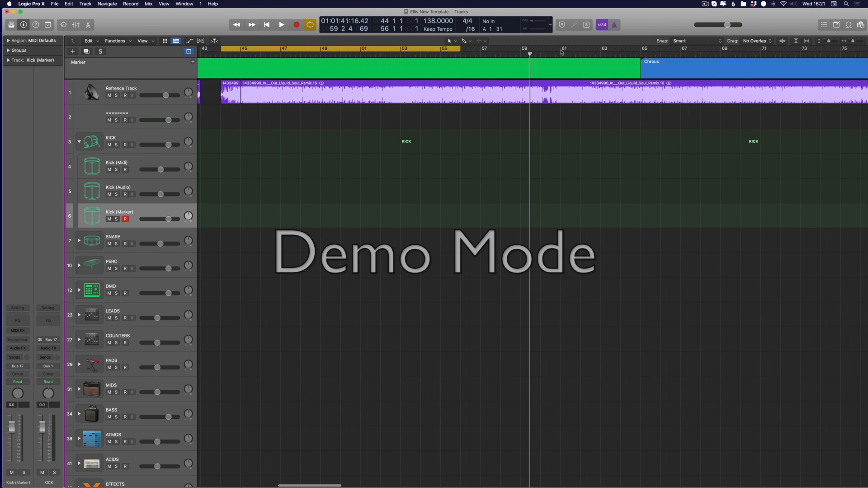
key("super+Right")
key("super+Right")
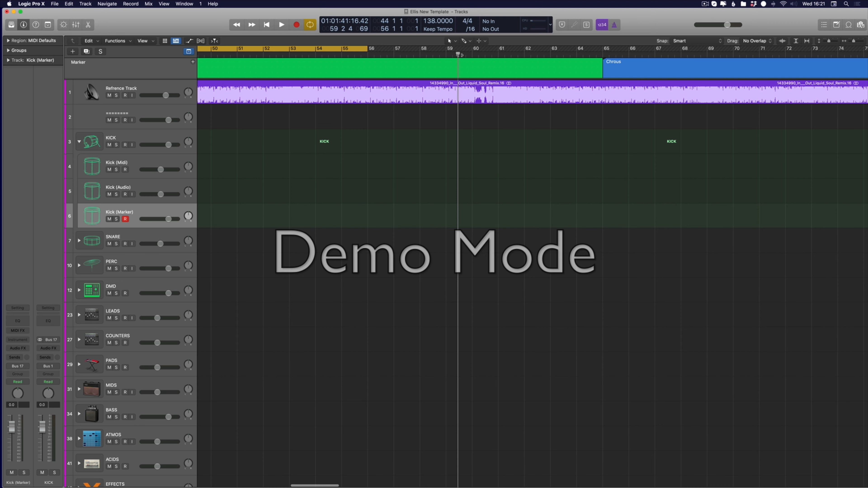
Step: Play the reference track around bar 60 and set the cycle range from bar 60 to bar 61
key("space")
key("super+Right")
key("super+Right")
key("super+Right")
key("super+Right")
key("super+Right")
key("super+Right")
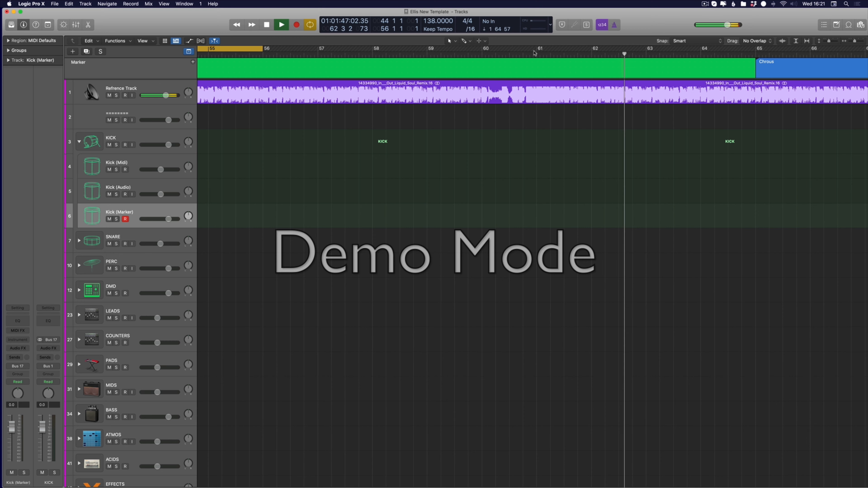
left_click_drag(485, 49, 538, 48)
scroll(462, 96, "up", 5)
scroll(461, 97, "right", 1)
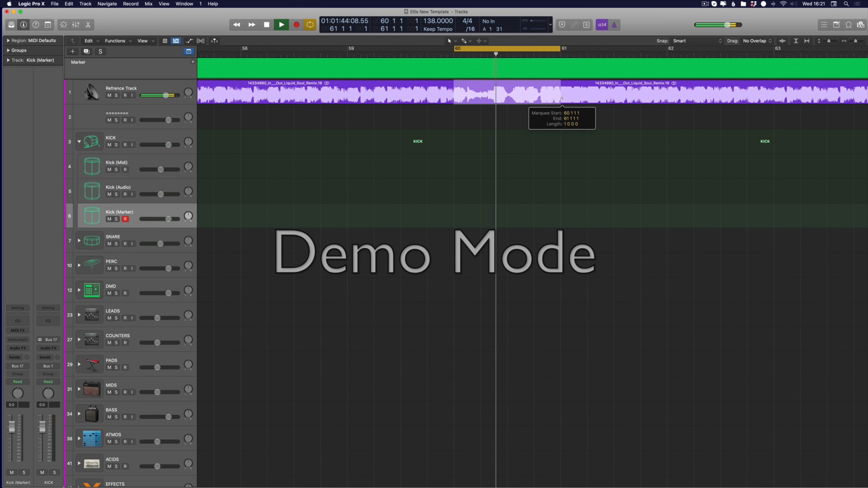
Step: Split the reference region at bars 60 and 61 and stop playback
key("super+Left")
key("super+Left")
left_click(511, 95)
key("space")
Step: Delete the reference section before bar 60 and move the two following sections to start at bar 46
left_click(471, 90)
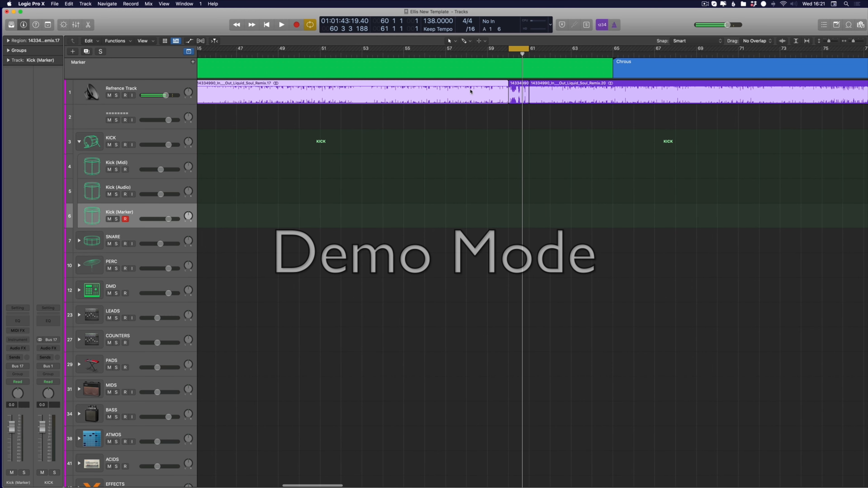
key("BackSpace")
scroll(559, 93, "left", 2)
key("super+Left")
key("super+Left")
key("super+Left")
left_click(544, 94)
left_click(528, 93, "shift")
left_click_drag(545, 90, 483, 89)
left_click_drag(480, 87, 480, 89)
scroll(481, 88, "up", 5)
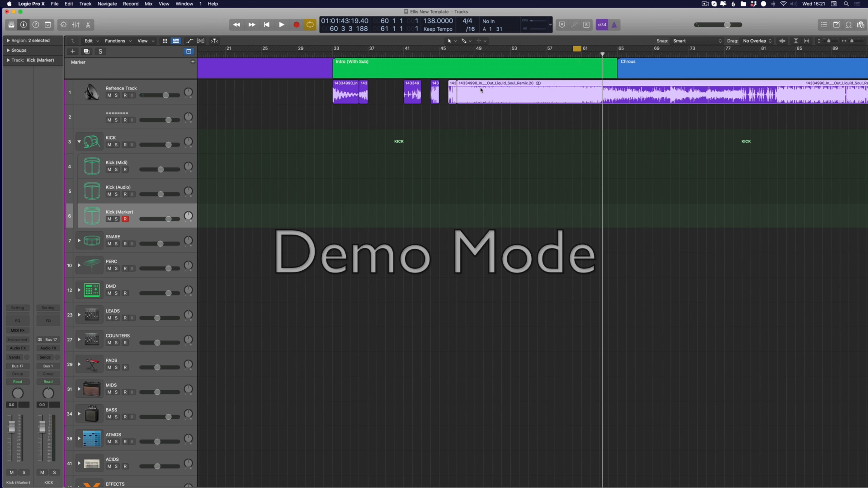
left_click(450, 143)
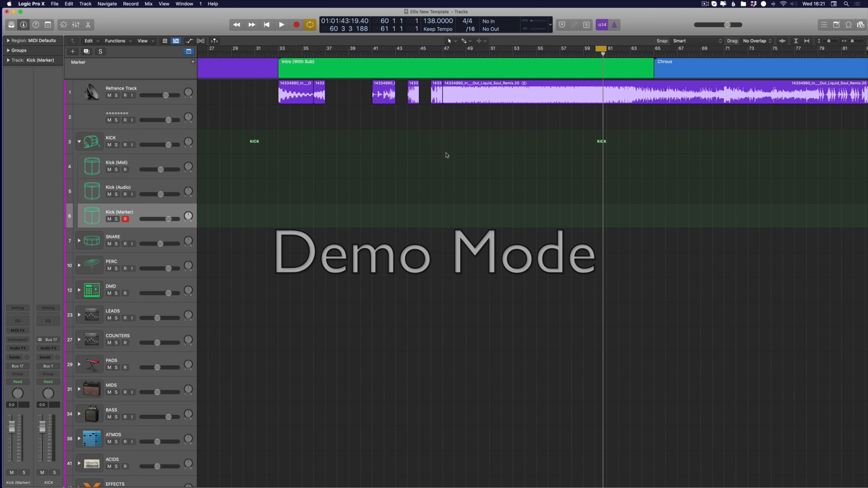
Step: Set the cycle range from bar 46 to bar 59 and trim the long reference region to start at bar 66
left_click_drag(434, 49, 583, 50)
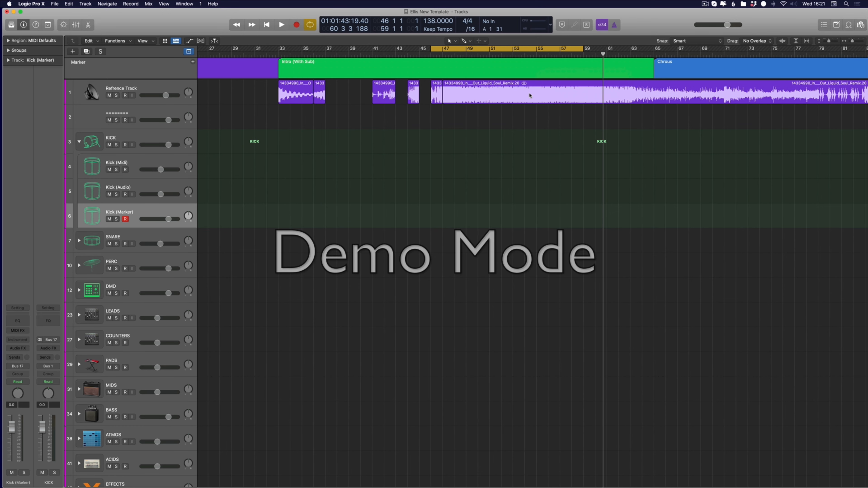
scroll(452, 112, "up", 5)
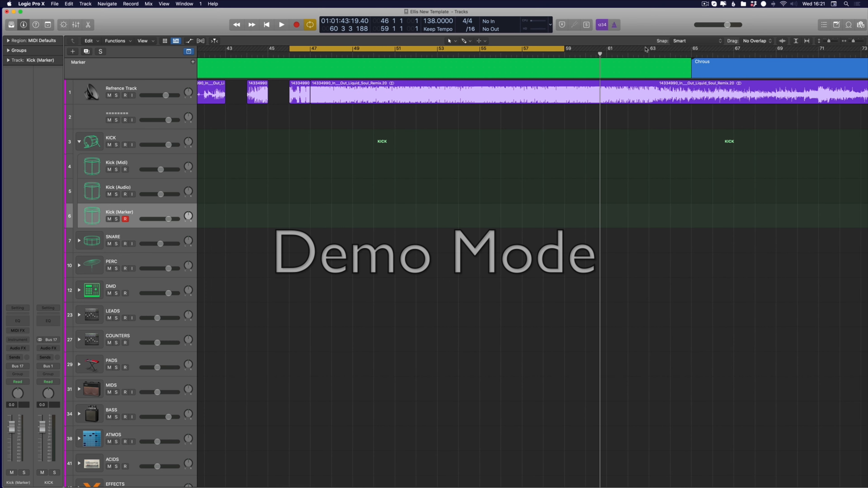
key("space")
scroll(350, 101, "right", 4)
scroll(351, 100, "left", 4)
scroll(378, 114, "down", 4)
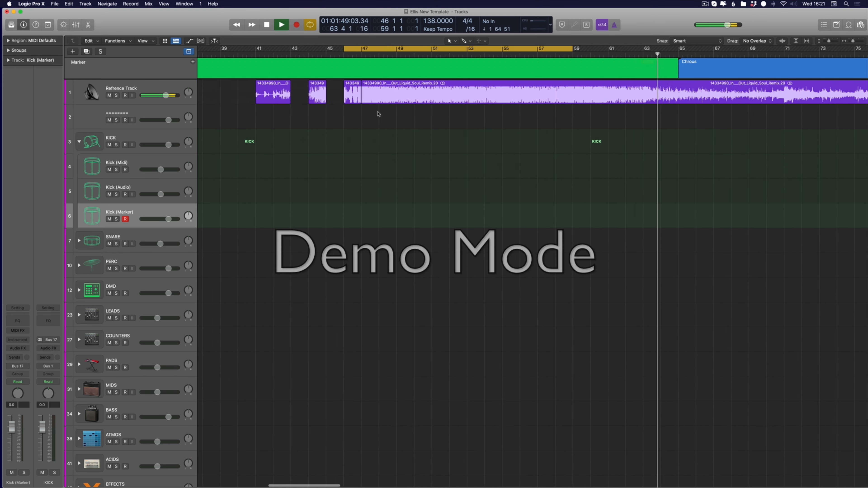
left_click(537, 92)
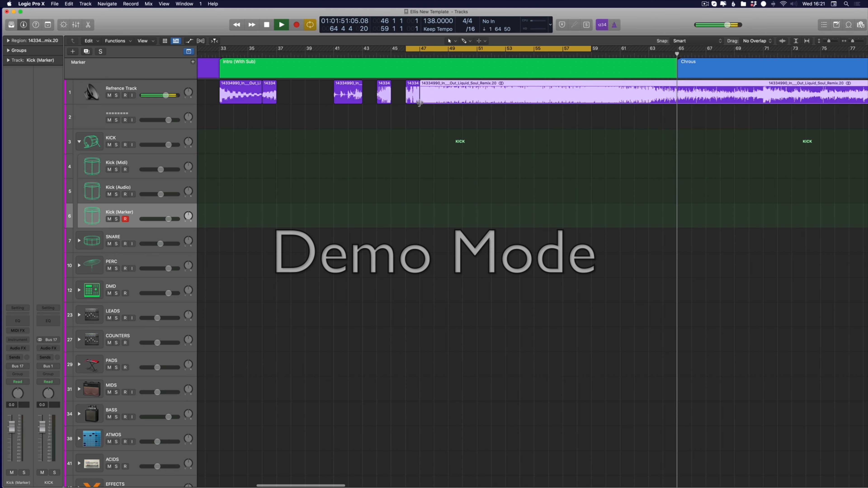
left_click_drag(432, 102, 700, 102)
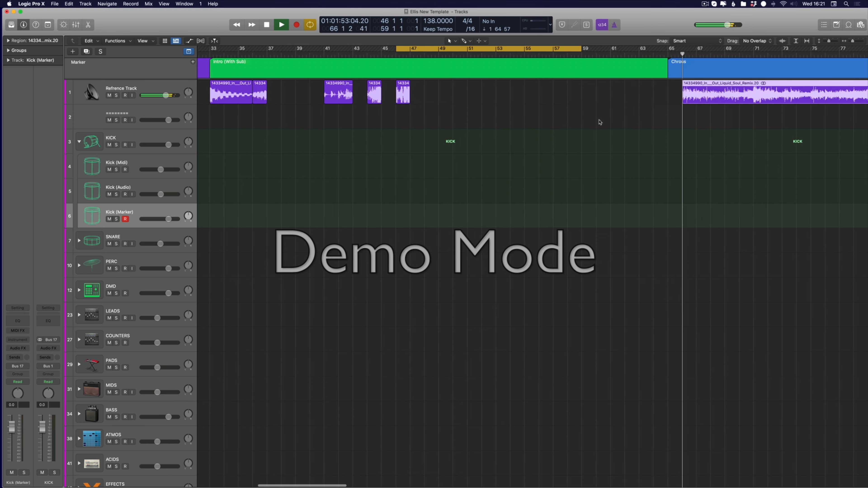
Step: Split the reference region at bars 79 and 83 and set the cycle range to that section
scroll(539, 126, "down", 2)
scroll(606, 63, "up", 5)
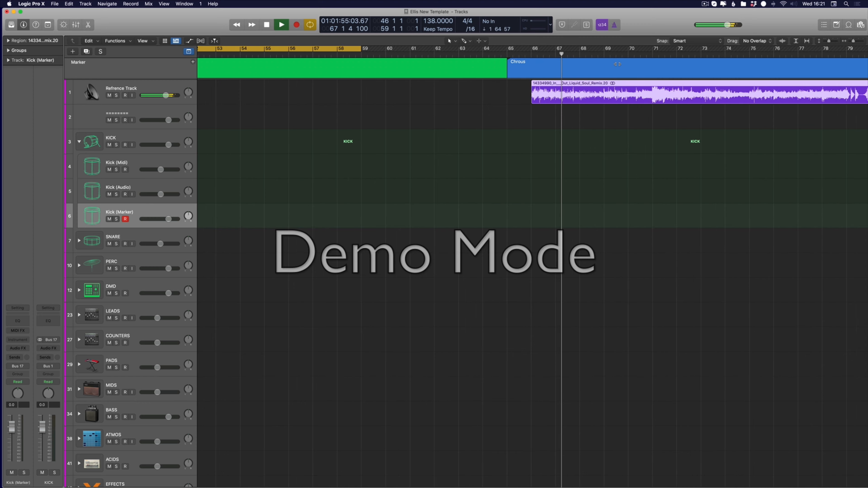
scroll(606, 63, "right", 1)
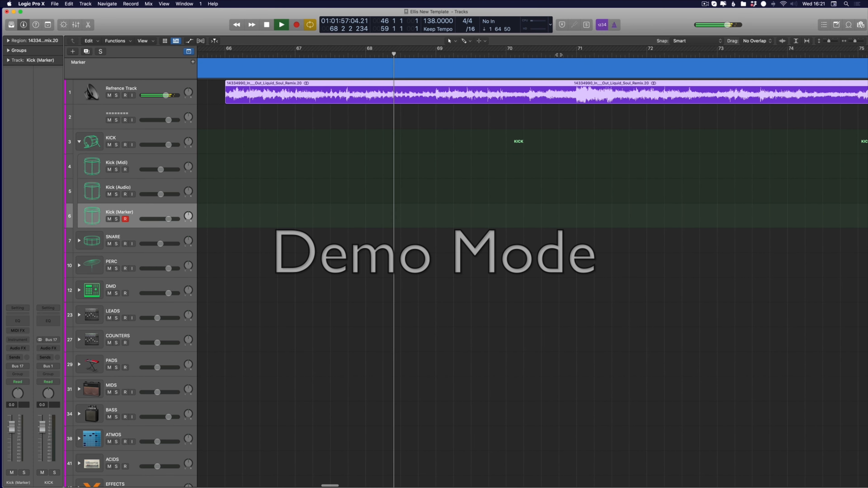
scroll(567, 58, "right", 10)
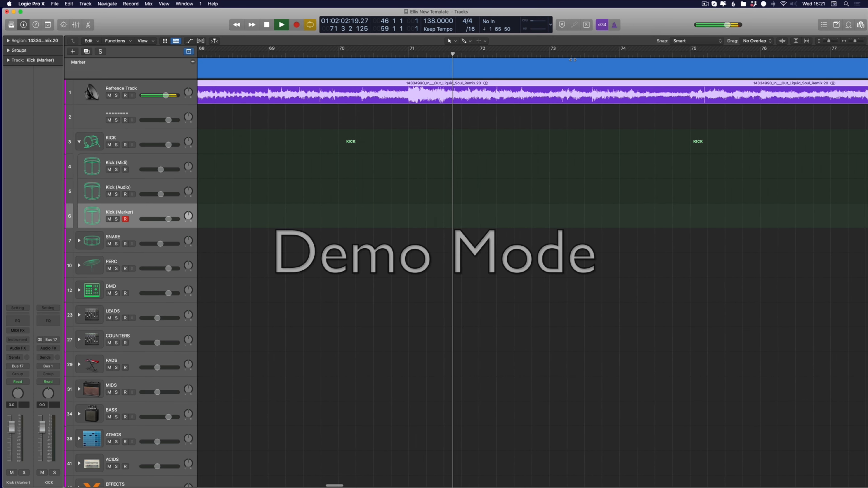
scroll(578, 61, "right", 4)
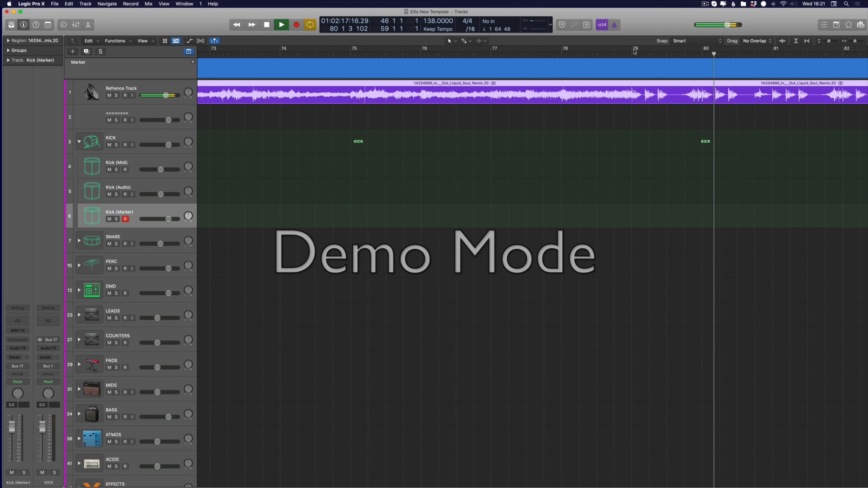
scroll(633, 51, "right", 4)
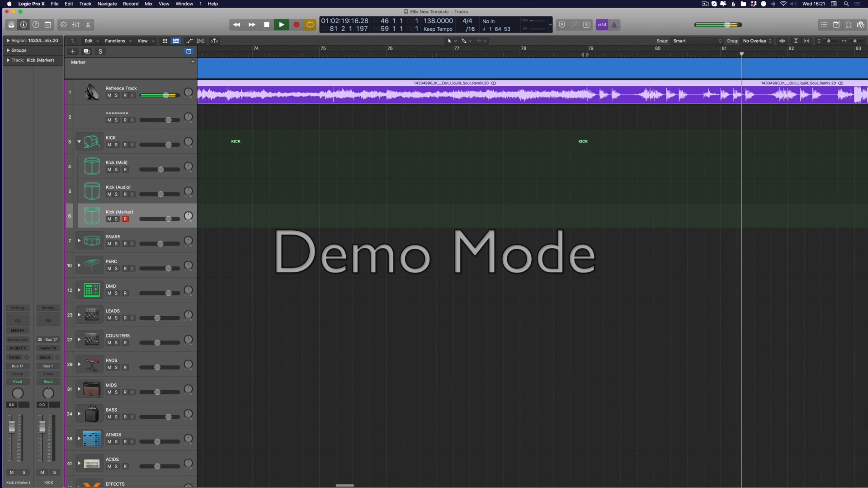
scroll(389, 50, "right", 6)
left_click_drag(391, 100, 655, 124)
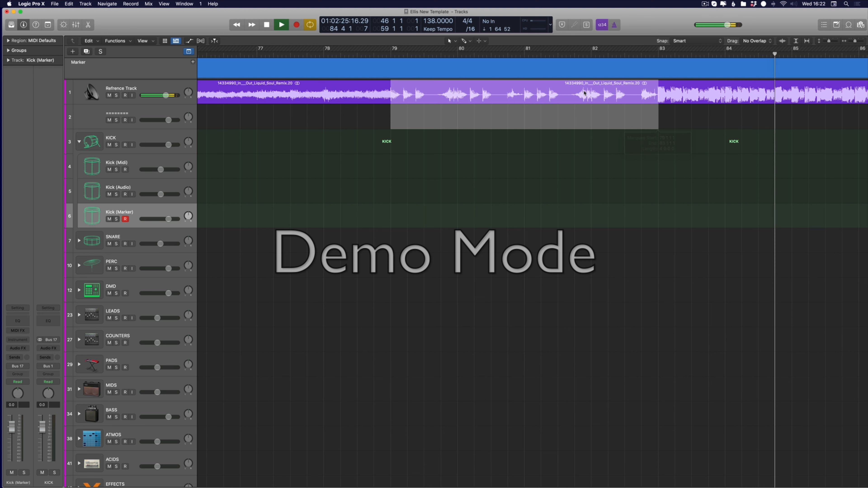
left_click(584, 93)
left_click_drag(397, 48, 652, 71)
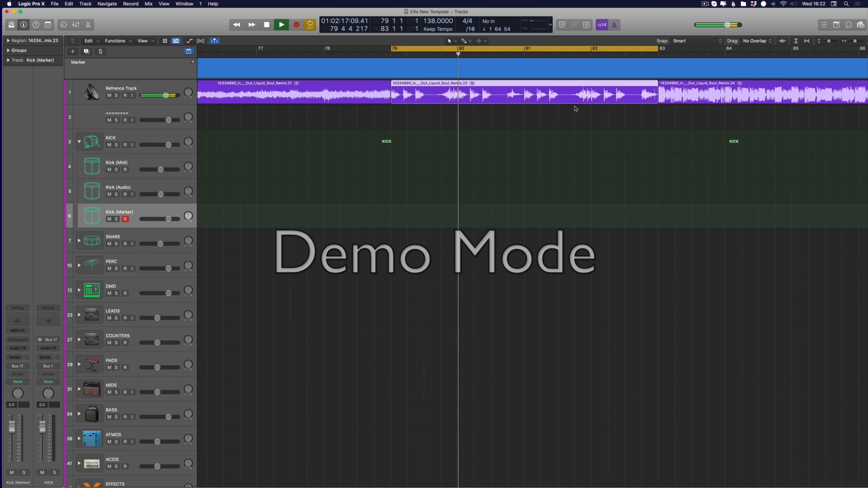
Step: Delete the reference section before bar 79 and move the two following sections to start at bar 48
key("super+Left")
key("super+Left")
key("super+Left")
key("super+Left")
key("super+Left")
key("super+Left")
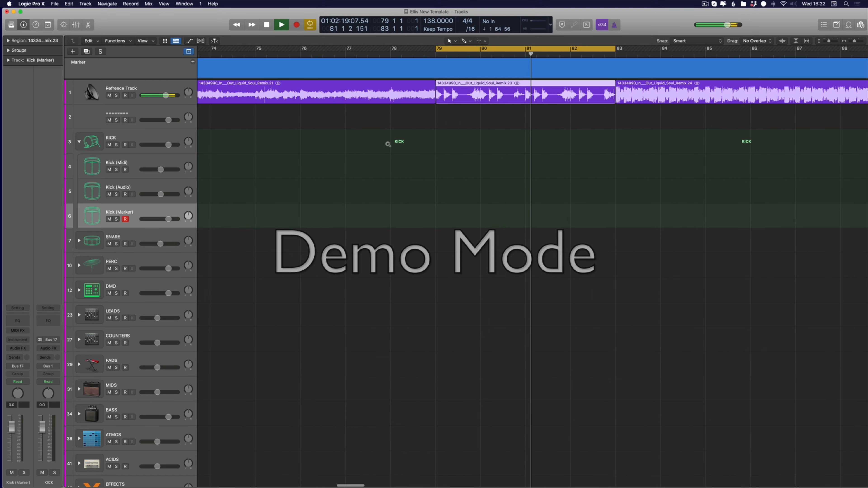
left_click(493, 99)
key("BackSpace")
left_click_drag(493, 99, 581, 98)
scroll(581, 99, "left", 8)
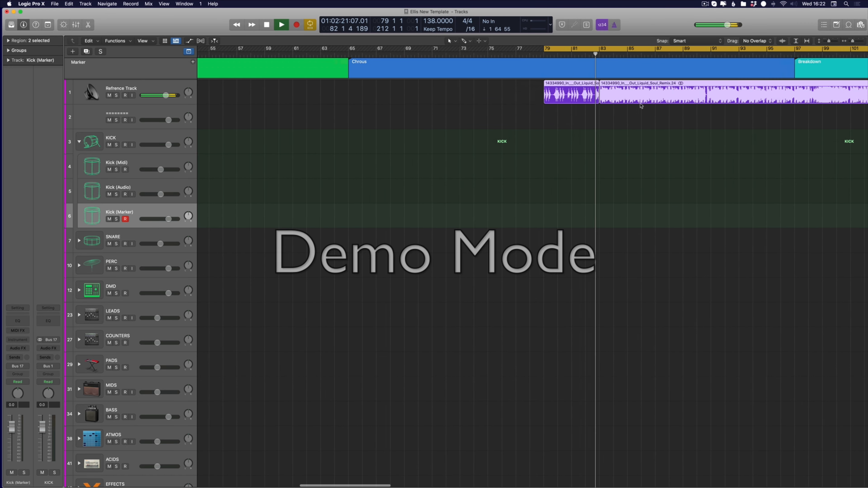
key("super+Left")
left_click_drag(771, 96, 408, 98)
key("super+Right")
key("super+Right")
key("super+Right")
scroll(494, 47, "right", 8)
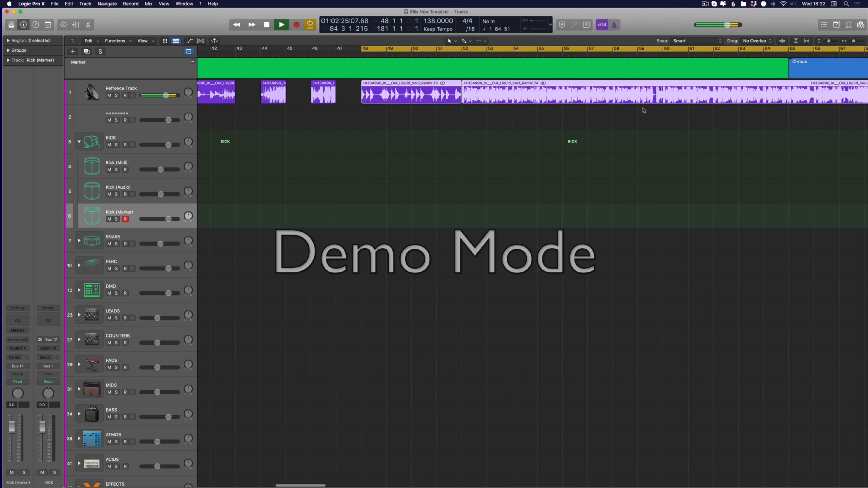
Step: Play the reference track near bar 59 and set the cycle range from 59 3 to bar 60
key("super+Right")
key("super+Right")
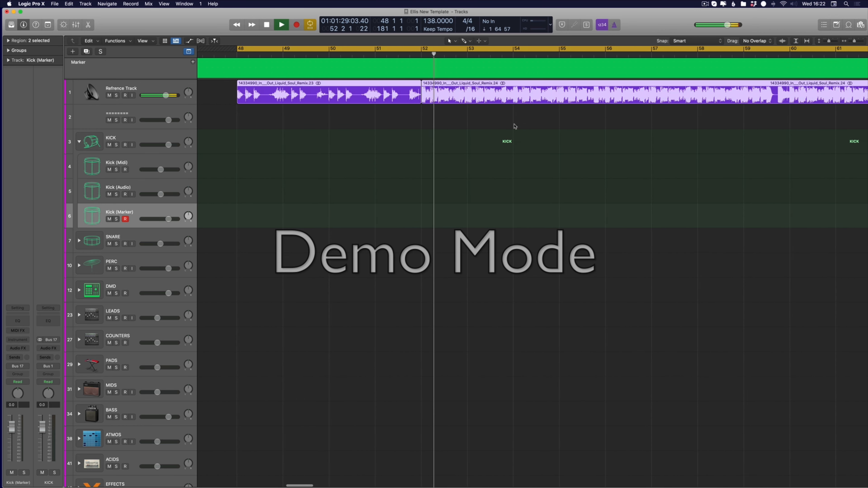
left_click(516, 128)
scroll(718, 141, "right", 6)
left_click_drag(525, 49, 685, 51)
key("space")
scroll(536, 93, "right", 2)
key("super+Right")
key("super+Right")
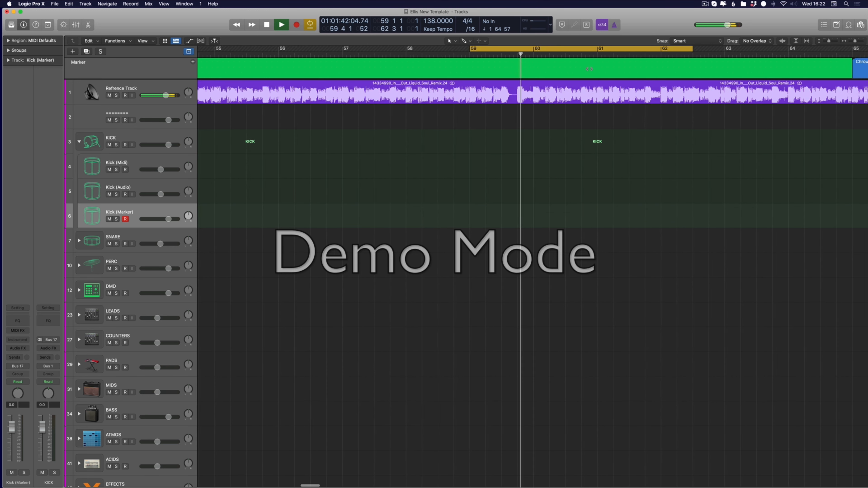
left_click_drag(478, 48, 540, 48)
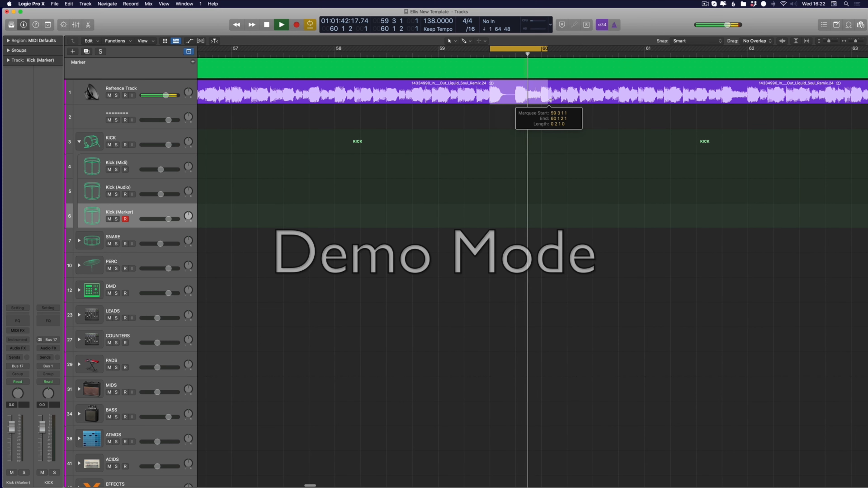
Step: Split the reference region at 59 3 and at bar 60
left_click(540, 100)
key("super+Left")
key("super+Left")
Step: Delete the reference section before 59 3 and move the two following sections to start at bar 53
left_click(500, 91)
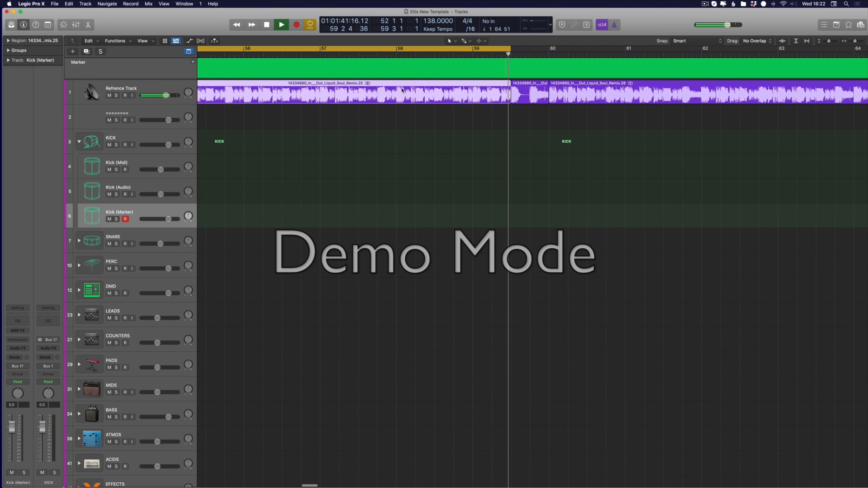
key("BackSpace")
key("super+Left")
key("super+Left")
scroll(516, 93, "left", 6)
scroll(705, 102, "right", 4)
mouse_move(611, 99)
left_mouse_down()
mouse_move(787, 102)
mouse_move(606, 98)
mouse_move(609, 91)
left_mouse_up()
scroll(609, 91, "right", 2)
left_click(485, 66)
scroll(527, 140, "up", 5)
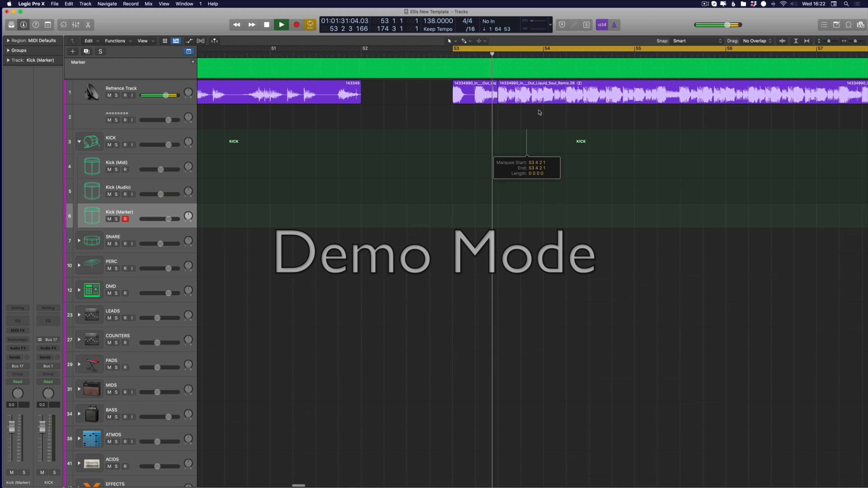
Step: Cut out the next short transition at about bar 54, ending at 54 3, and delete the section between it and 55 3
left_click(430, 101)
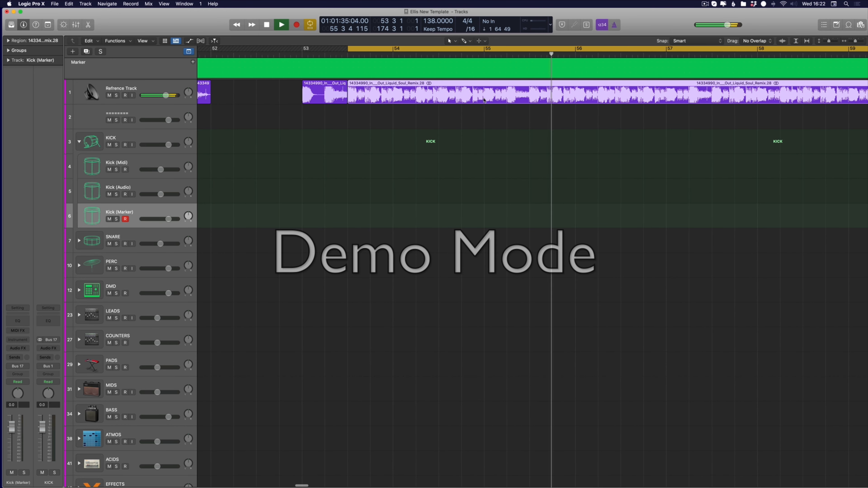
left_click_drag(482, 102, 421, 91)
left_click(500, 97)
left_click(461, 100)
key("BackSpace")
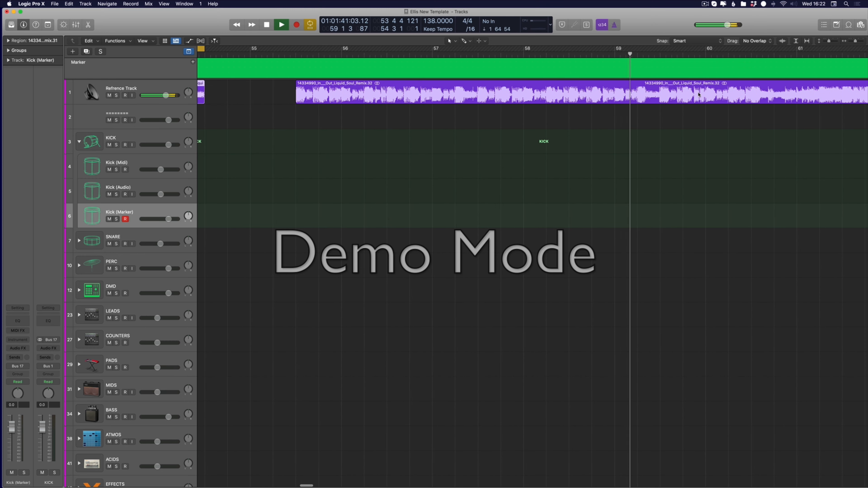
Step: Select the next transition just after bar 60 in the reference region, set the cycle range to it and reduce the track height
scroll(693, 108, "right", 3)
scroll(685, 109, "down", 3)
scroll(663, 107, "left", 1)
scroll(659, 107, "up", 2)
scroll(677, 109, "right", 6)
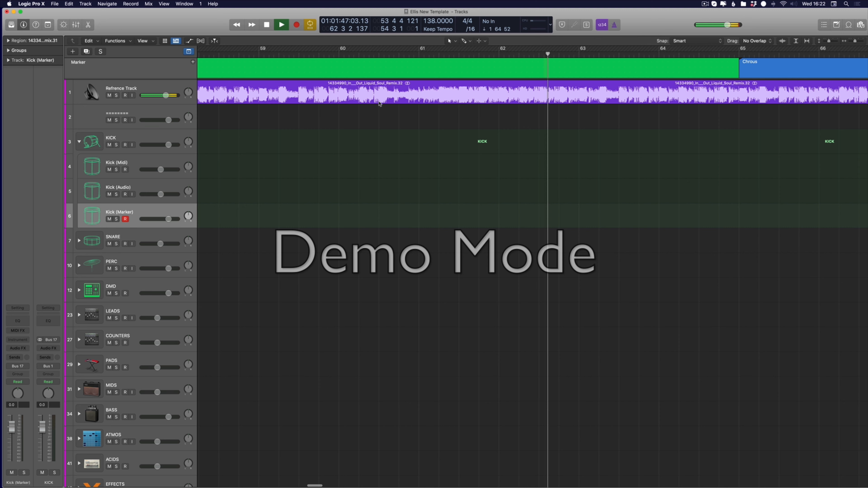
left_click_drag(376, 102, 438, 125)
key("super+u")
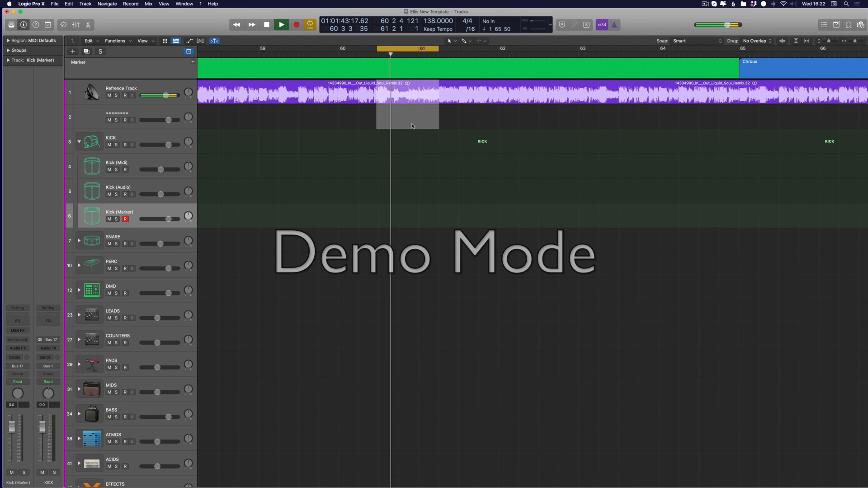
key("super+Up")
key("super+Up")
key("super+Up")
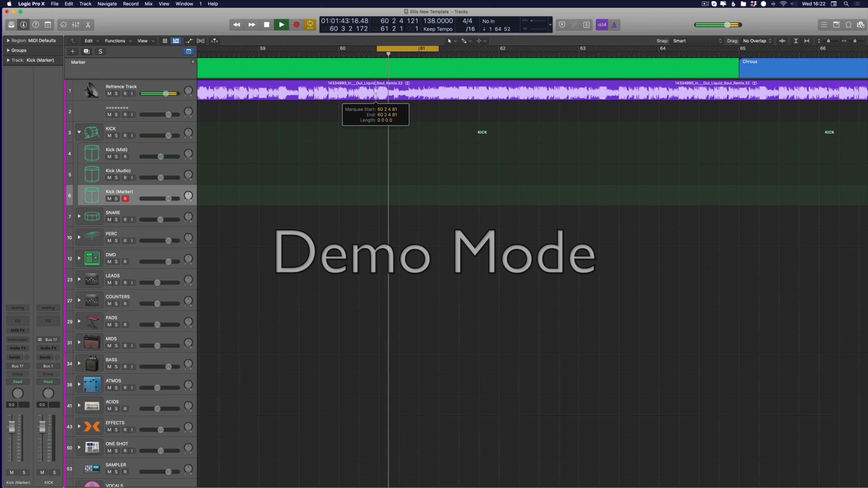
Step: Extend the cycle range to 61 3 and split the reference region at 60 2 4 81 and 61 3
left_click_drag(440, 97, 455, 97)
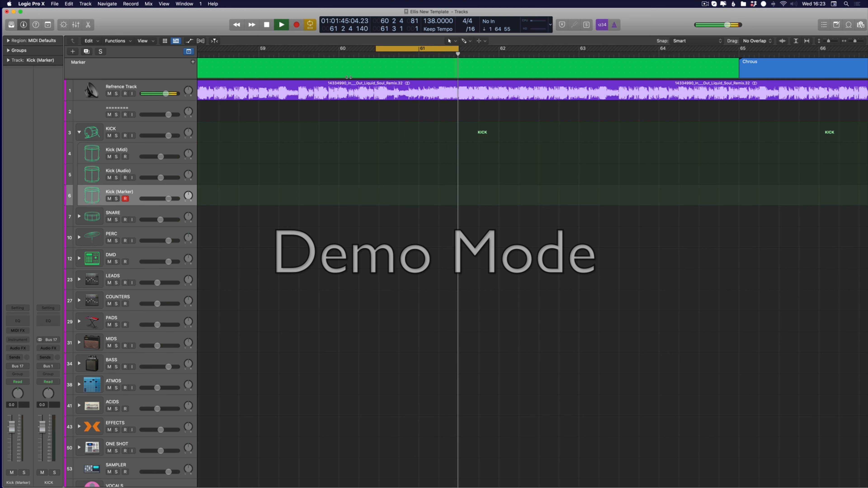
left_click_drag(375, 95, 432, 100)
left_click(408, 95)
Step: Delete the reference section before 60 2 4 81 and move the following sections to start at about bar 55
scroll(329, 90, "left", 3)
left_click(333, 91)
key("BackSpace")
scroll(435, 98, "left", 3)
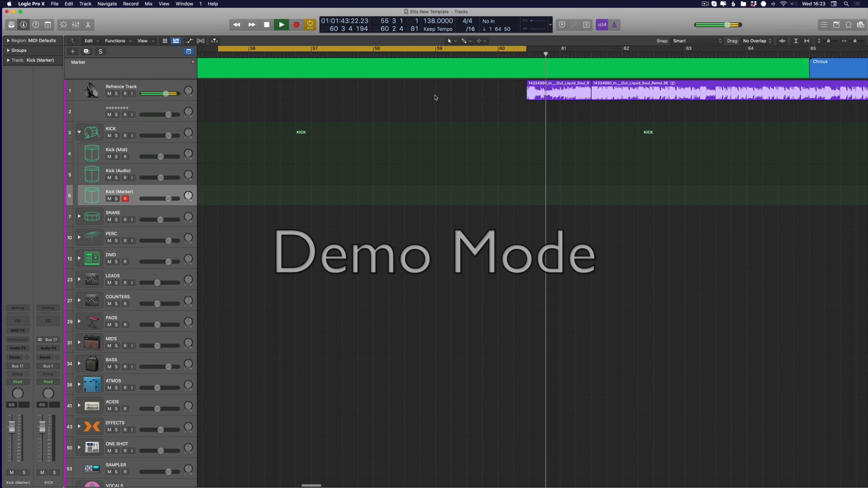
key("super+Left")
left_click_drag(467, 90, 339, 96)
key("super+u")
Step: Turn off the cycle range, play on near bar 61 and split the reference region at 61 3 and bar 62
left_click(477, 111)
left_click(440, 49)
left_click_drag(436, 54, 497, 109)
left_click_drag(742, 54, 742, 78)
scroll(742, 79, "right", 5)
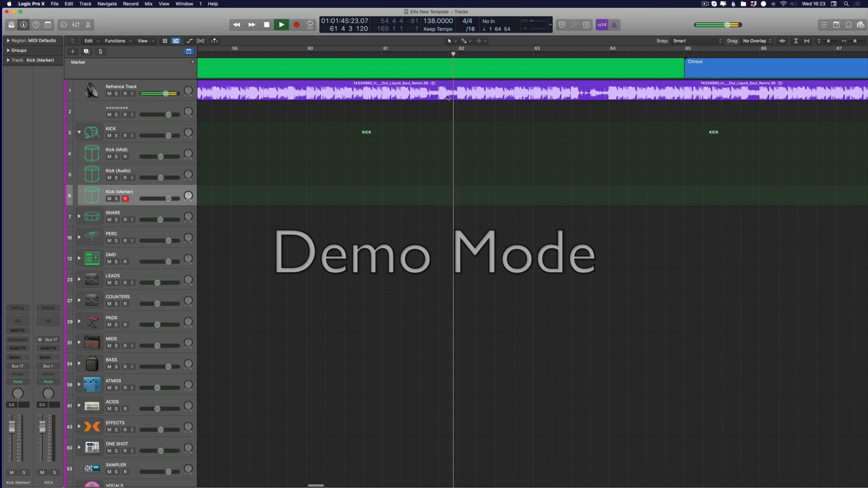
left_click_drag(421, 102, 455, 99)
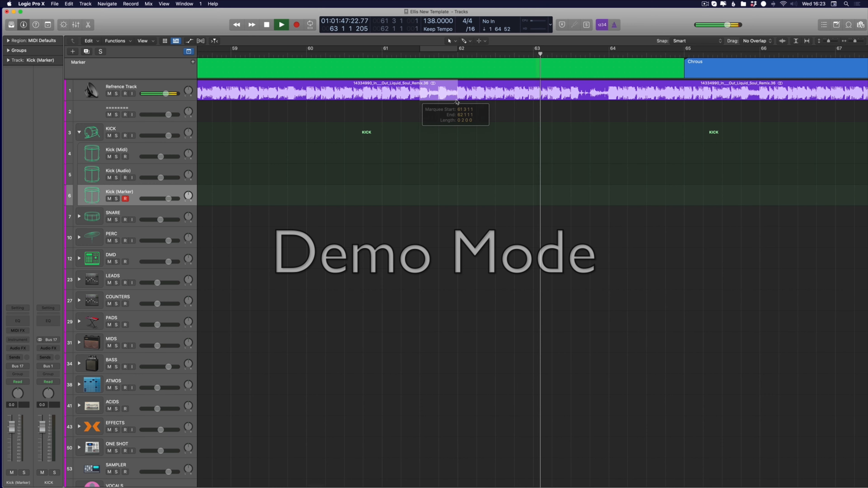
Step: Delete the reference section before 61 3 and move the two following sections to start at bar 57
left_click(410, 93)
key("BackSpace")
scroll(429, 95, "left", 3)
scroll(432, 96, "down", 4)
left_click_drag(443, 97, 420, 101)
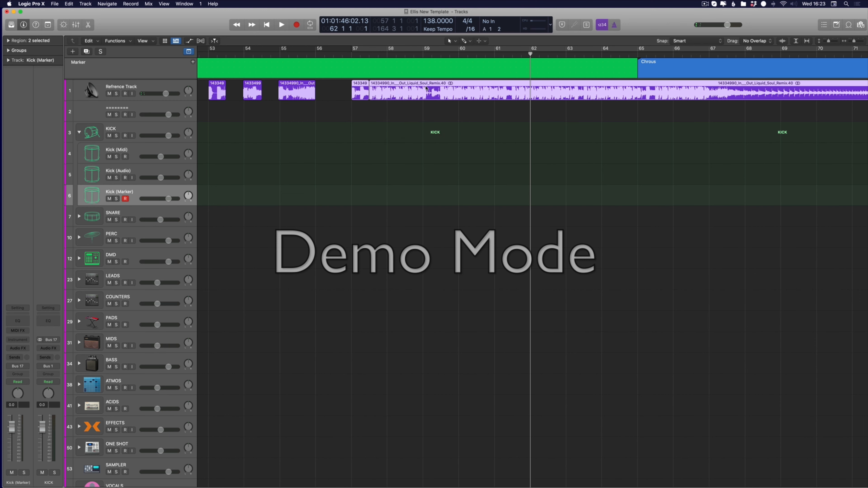
Step: Set the cycle range from 59 1 to 59 3 and play the reference track from bar 59 past bar 66
left_click_drag(424, 50, 441, 52)
key("space")
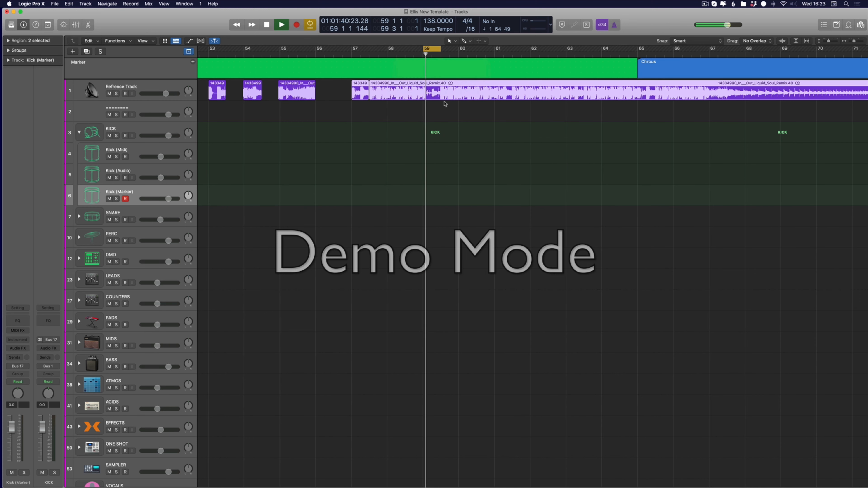
left_click_drag(423, 100, 441, 97)
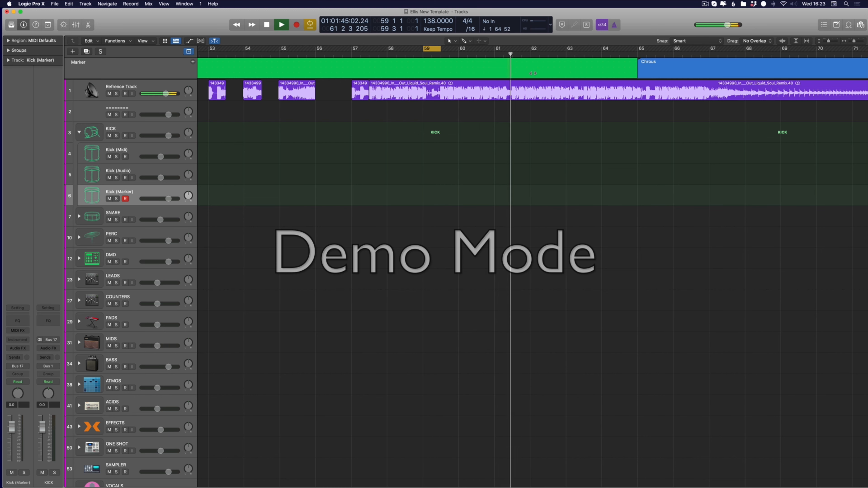
scroll(532, 267, "right", 4)
scroll(583, 83, "right", 3)
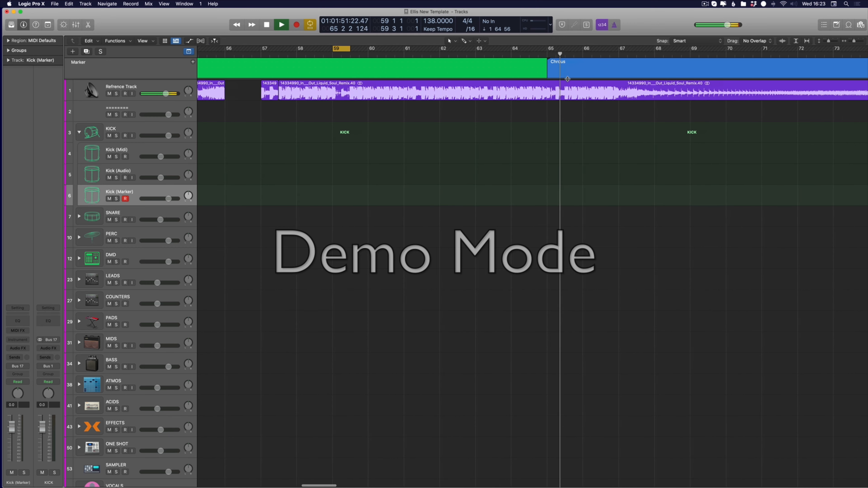
key("super+Right")
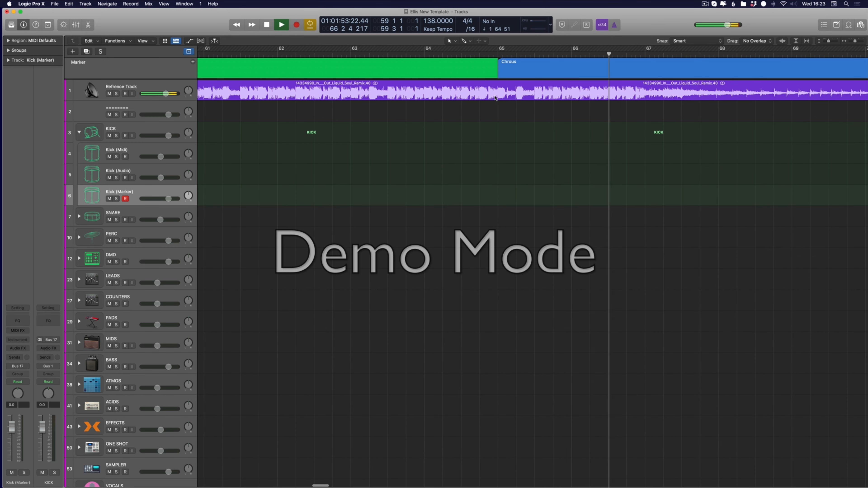
Step: Split the reference region at 64 4 4 81 and 65 3, and delete the section before the first cut
left_click_drag(495, 98, 534, 96)
left_click(527, 94)
key("space")
key("space")
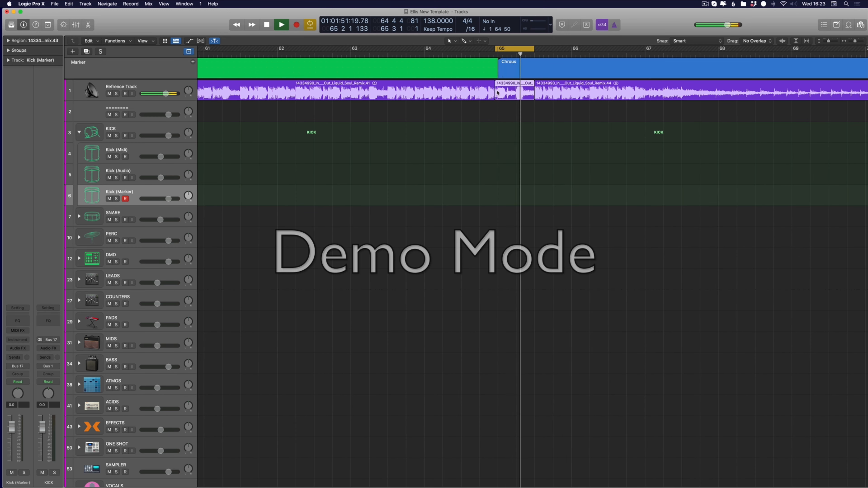
left_click(434, 94)
key("BackSpace")
Step: Listen on past bar 68 and split the remaining reference region at bars 67 and 68
left_click(564, 92)
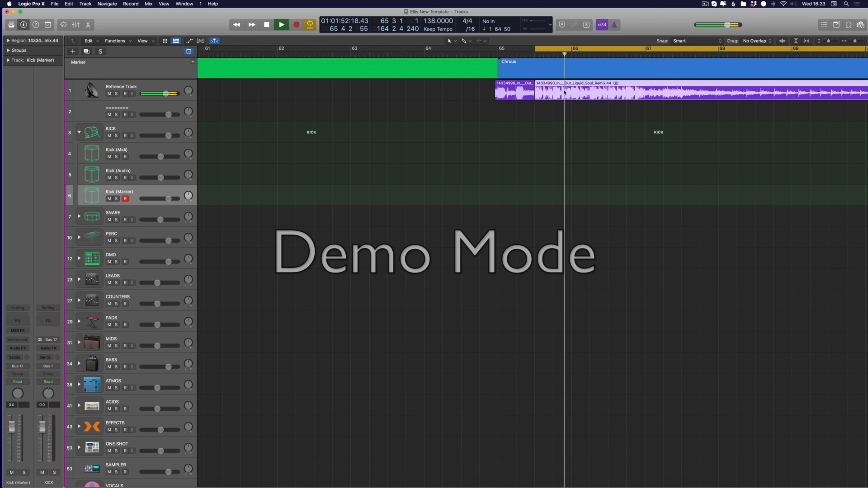
left_click(655, 171)
scroll(667, 150, "right", 4)
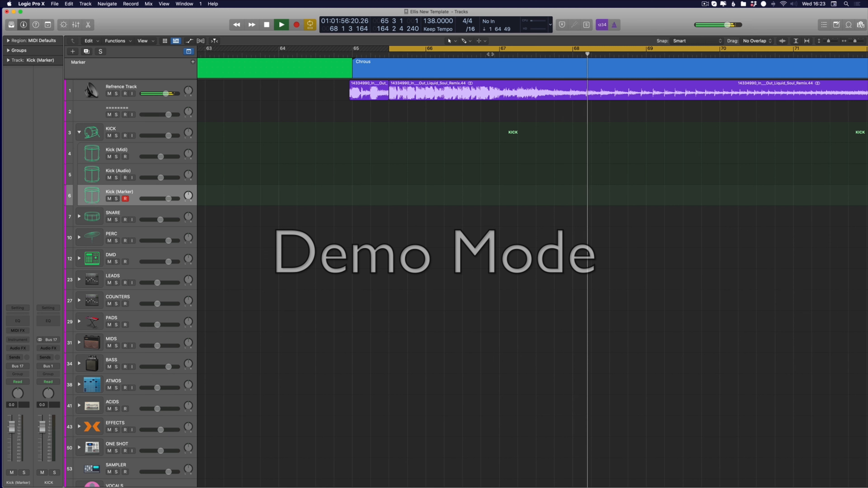
left_click_drag(500, 97, 571, 99)
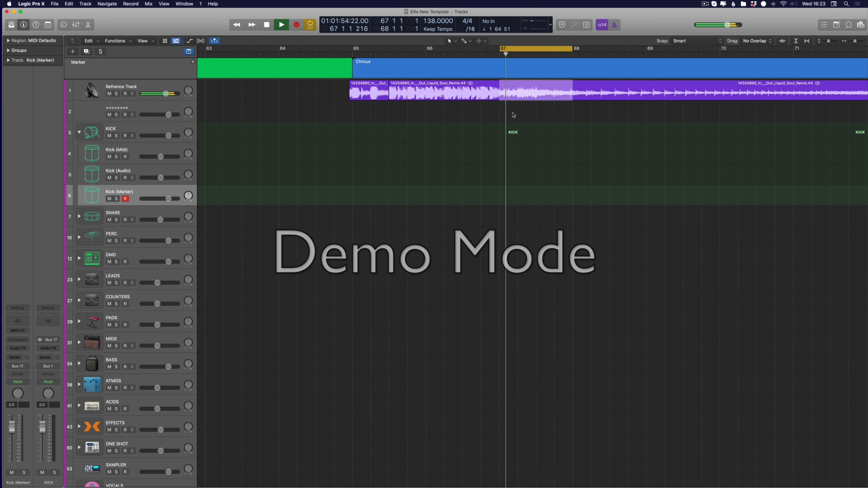
left_click(514, 97)
Step: Delete the reference sections between 65 3 and bar 67 and after bar 68
scroll(513, 97, "left", 5)
left_click(535, 91)
key("BackSpace")
left_click(622, 92)
key("BackSpace")
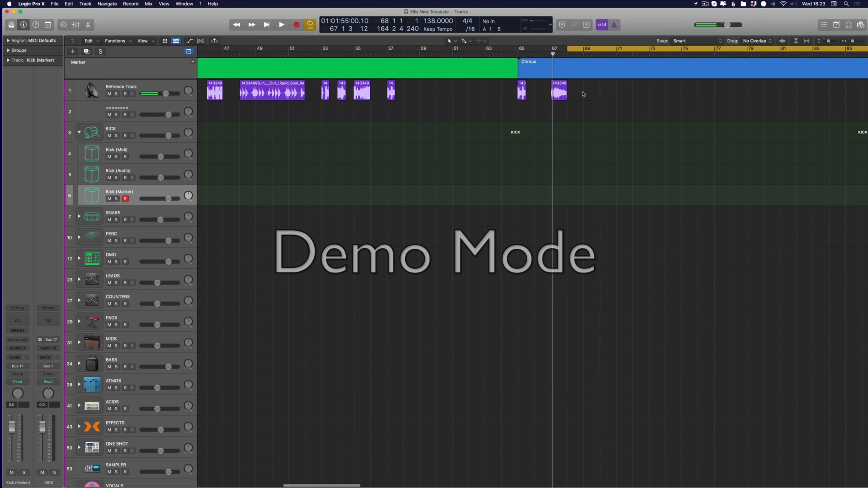
Step: Play the short reference sections at bars 65 and 57 to compare them
left_click_drag(570, 92, 500, 88)
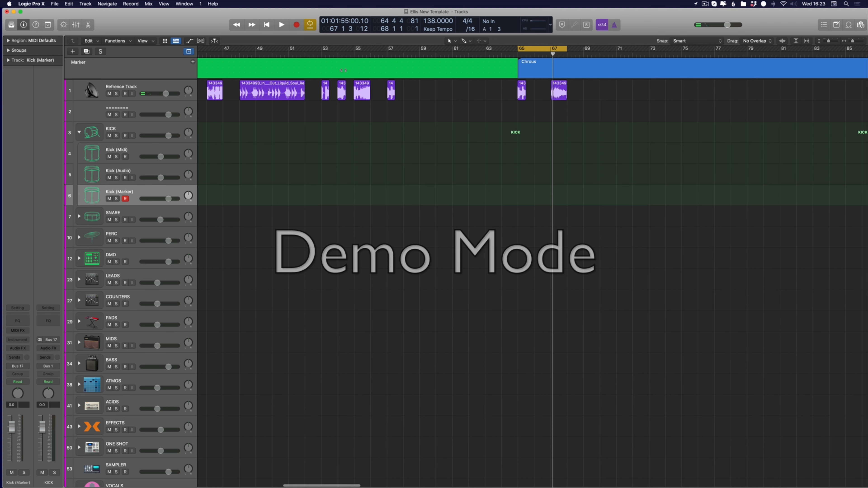
left_click(519, 93)
key("space")
key("space")
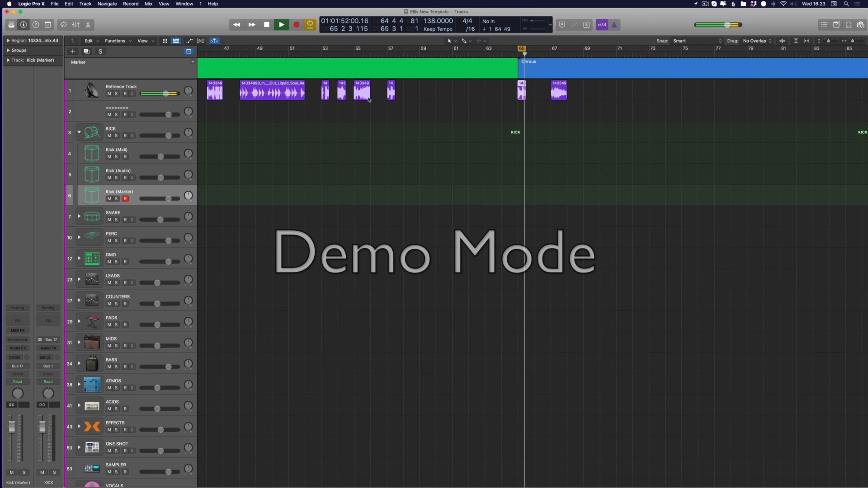
scroll(390, 98, "up", 3)
scroll(391, 101, "down", 1)
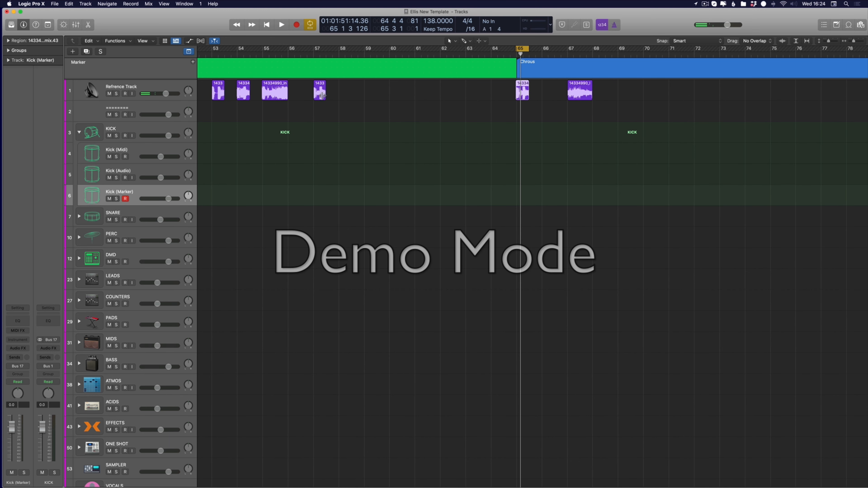
left_click(323, 96)
key("space")
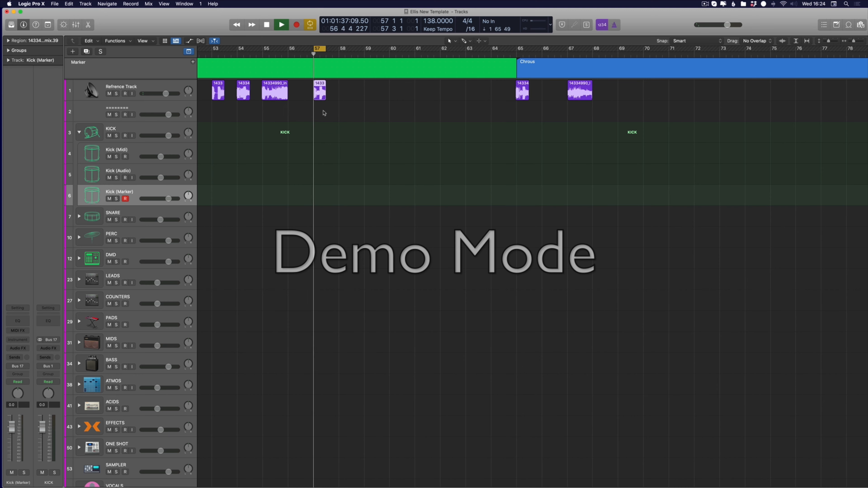
key("super+Right")
scroll(704, 116, "down", 1)
scroll(717, 116, "left", 1)
key("super+Left")
key("super+Left")
scroll(576, 107, "left", 2)
key("space")
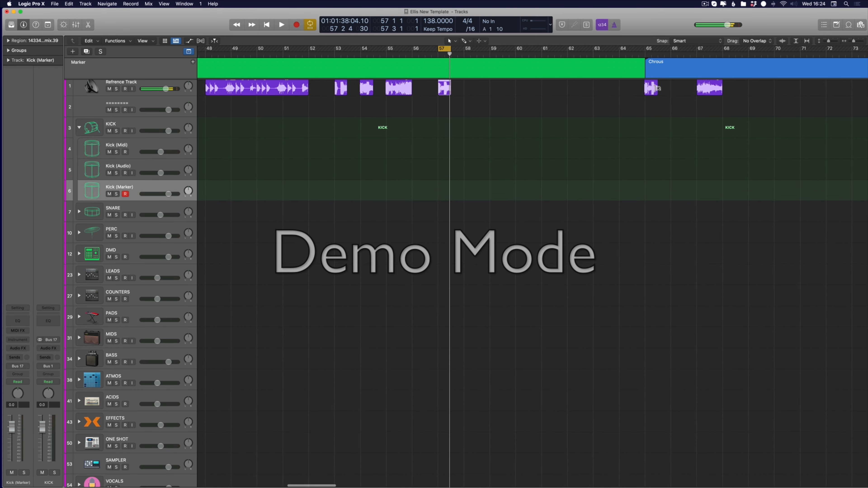
Step: Delete the short reference section at bar 65 and move the section at bar 67 to start at bar 58
left_click_drag(716, 90, 482, 90)
key("super+Left")
key("super+Left")
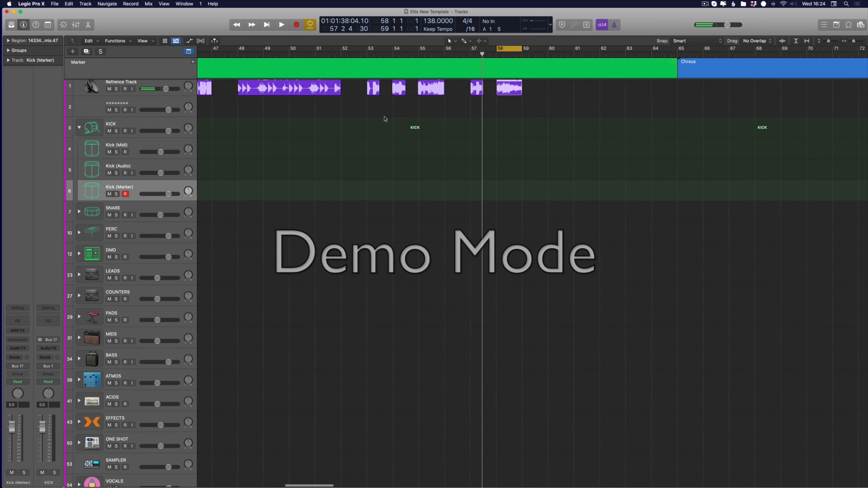
Step: Move all reference sections from bar 33 onward together so that they start at bar 19
scroll(346, 110, "left", 3)
scroll(312, 137, "left", 5)
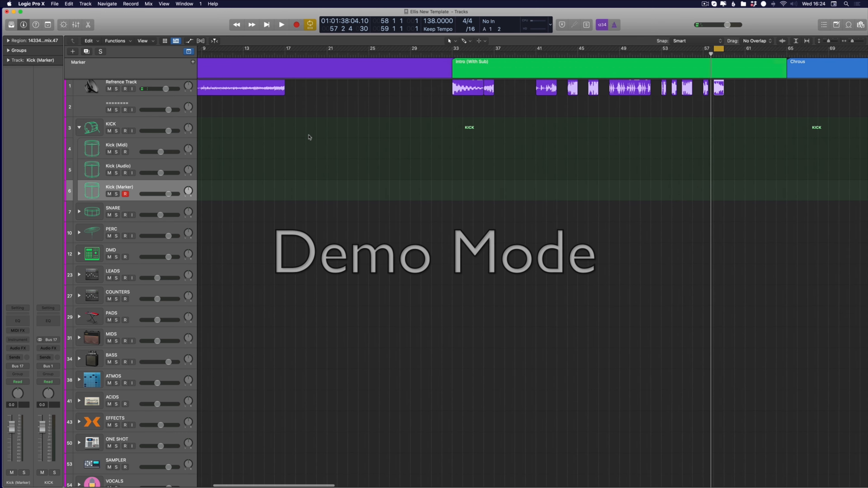
left_click_drag(787, 100, 337, 94)
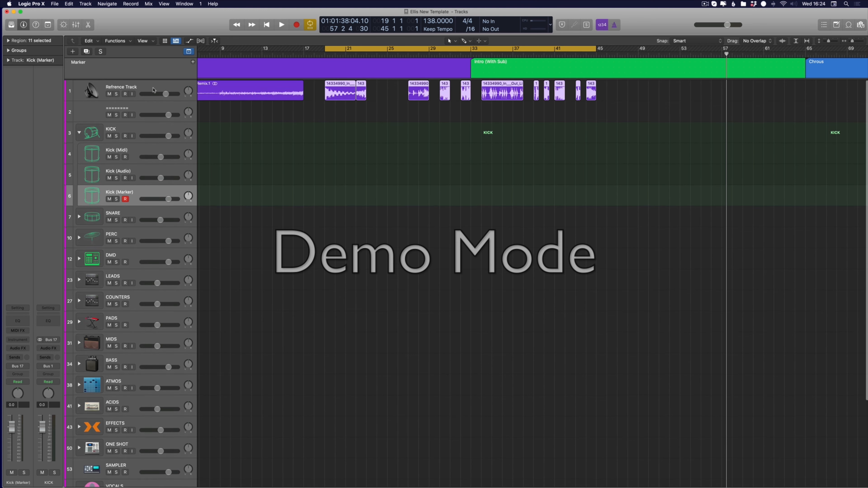
left_click(94, 101)
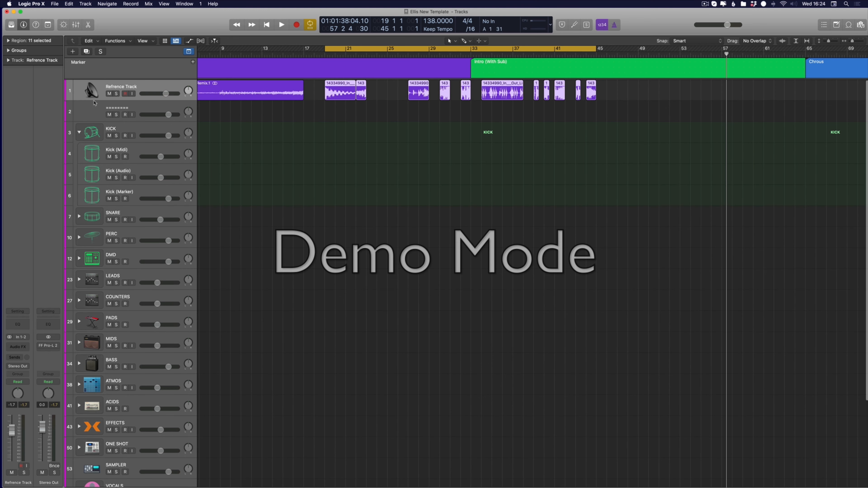
left_click(22, 347)
mouse_move(18, 473)
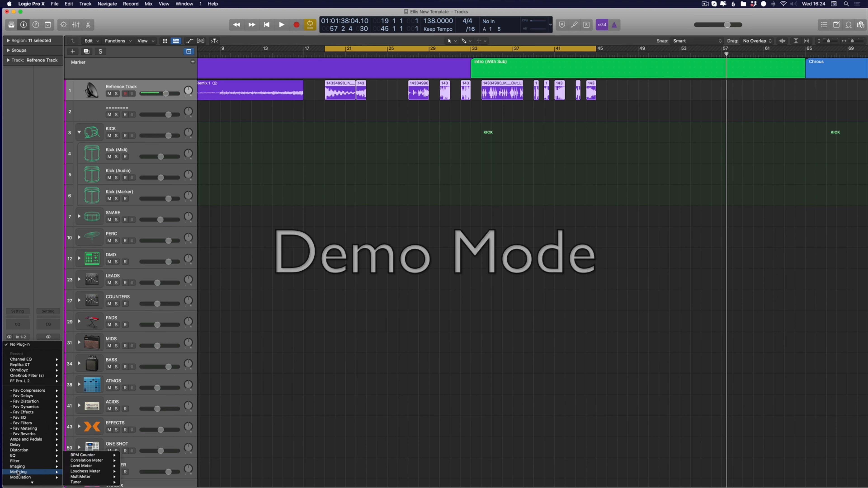
left_click(29, 276)
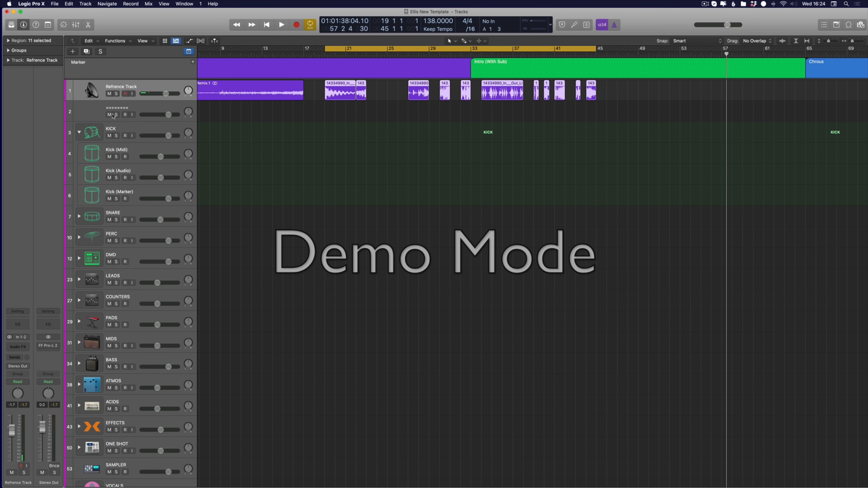
Step: Create a software instrument track below the reference track and load the stereo Sampler (Multi-Sample) on it
key("super+alt+n")
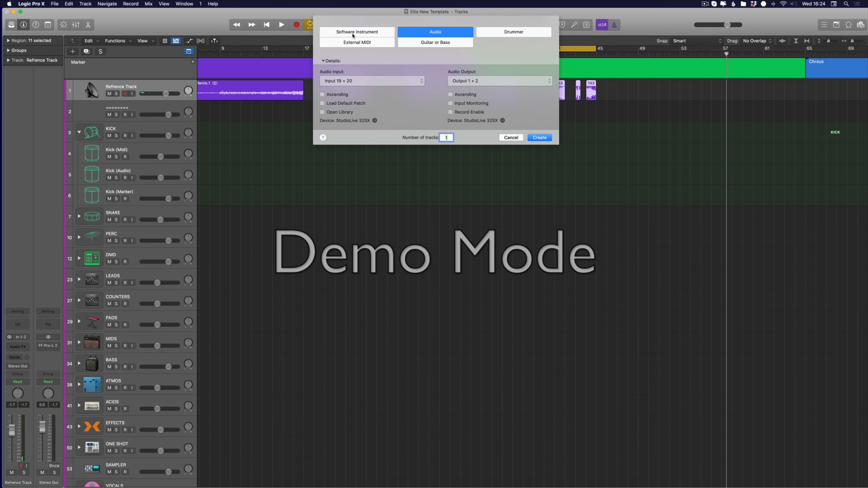
left_click(354, 33)
key("Return")
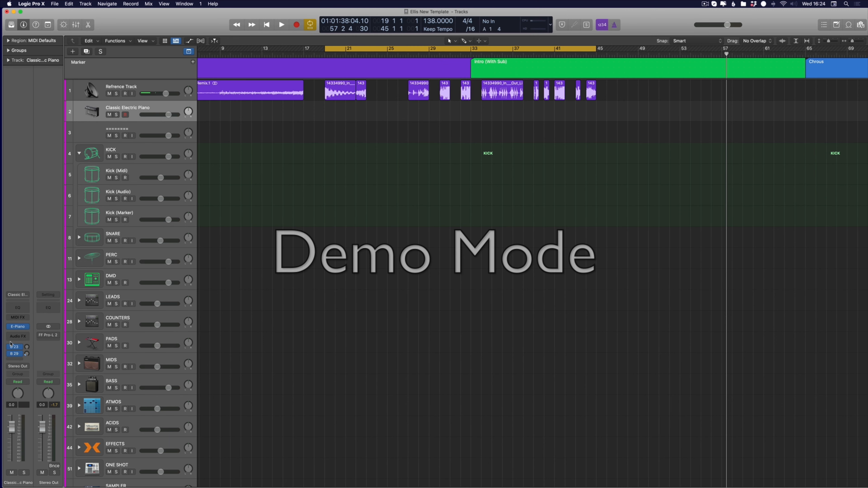
left_click(24, 327)
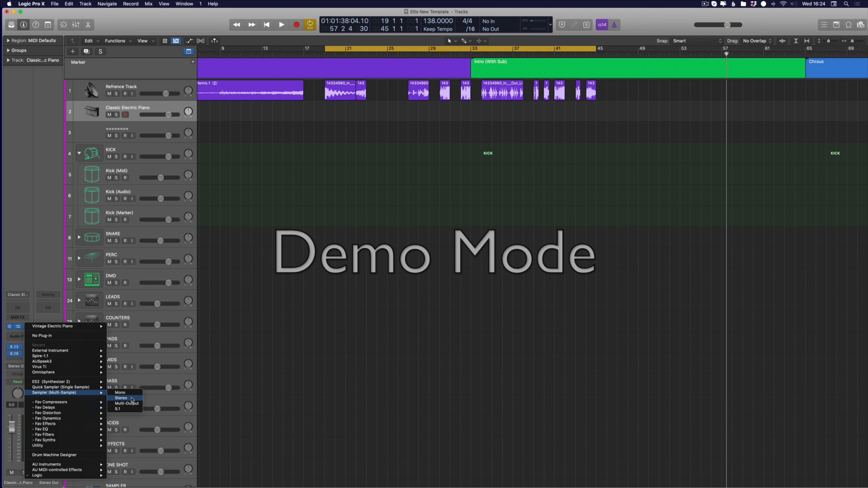
left_click(129, 399)
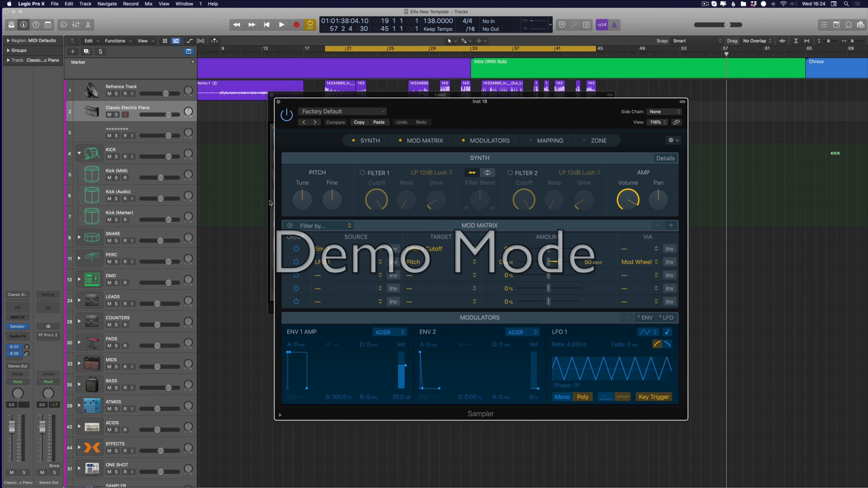
Step: Load the A# setting from Transition Samples in the Sampler and hide the plug-in windows
left_click_drag(378, 103, 343, 169)
left_click(285, 178)
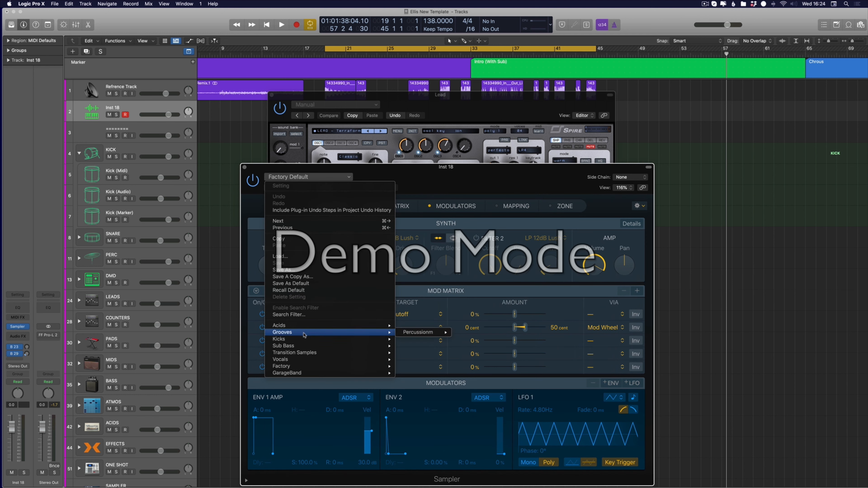
mouse_move(303, 357)
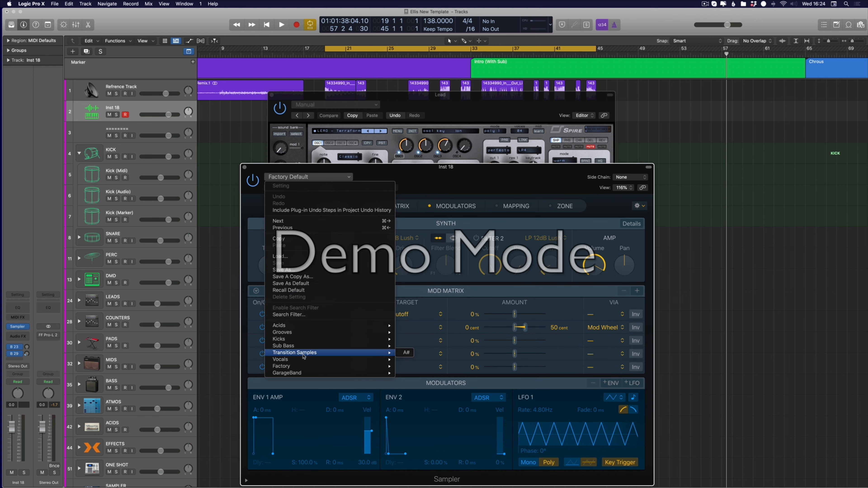
left_click(404, 354)
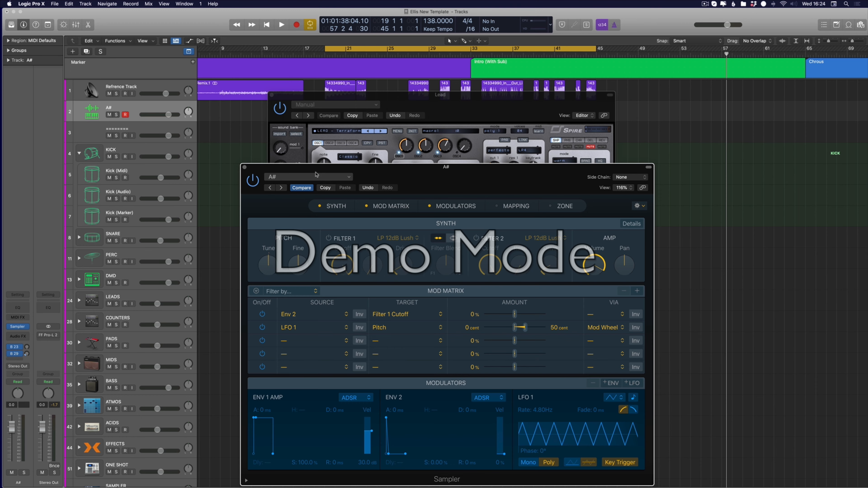
key("v")
Step: Set the cycle range from bar 17 to bar 43
scroll(404, 146, "left", 3)
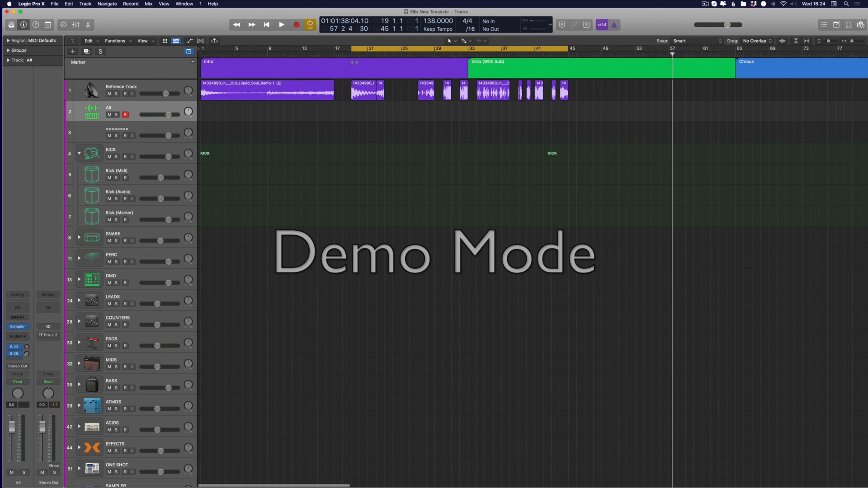
left_click_drag(332, 49, 552, 49)
scroll(129, 141, "down", 3)
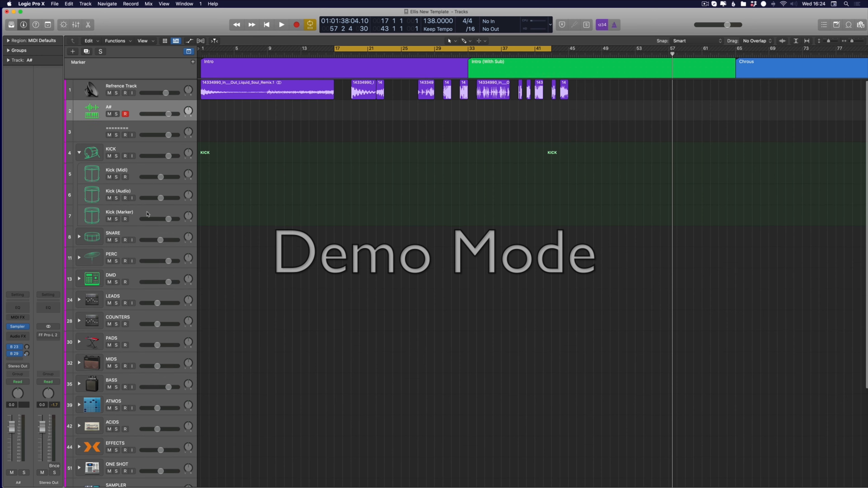
Step: Expand the BASS track stack and select the Sub Bass (Drone) track
key("super+Down")
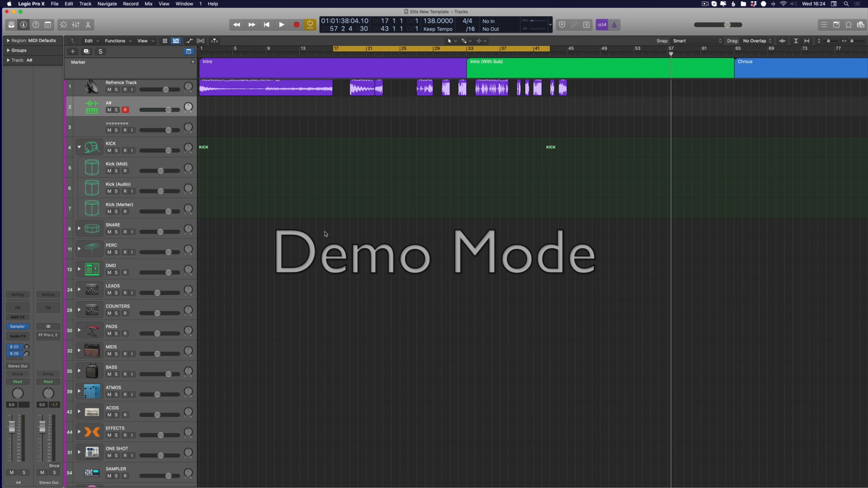
key("super+Right")
key("super+Up")
key("super+Up")
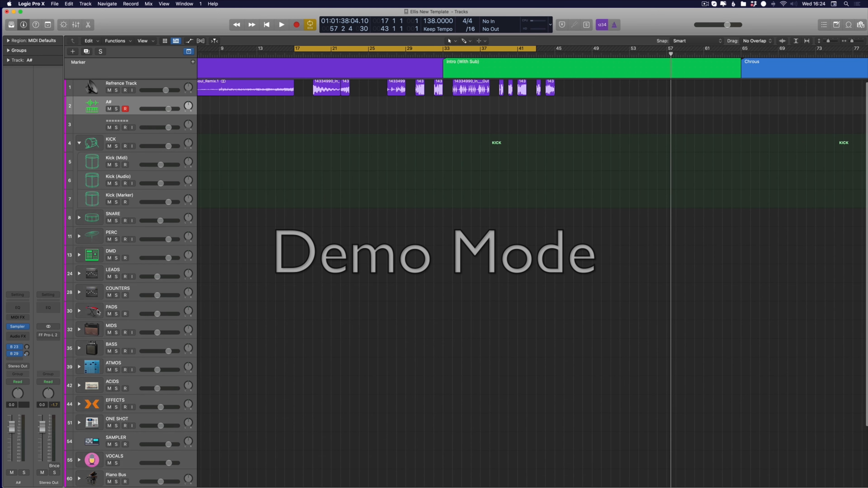
left_click(79, 348)
scroll(147, 384, "down", 1)
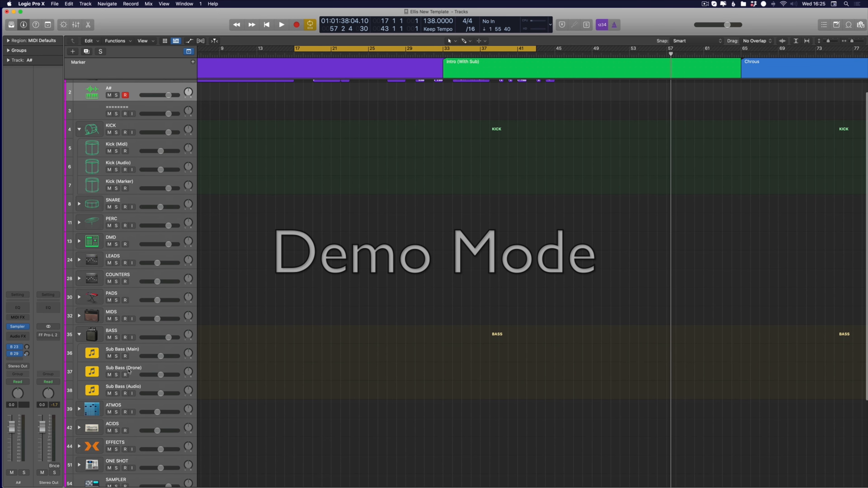
left_click(146, 387)
left_click(168, 370)
Step: Create an empty MIDI region on the Sub Bass (Drone) track at bar 33 and extend it to 45 2
key("super+Right")
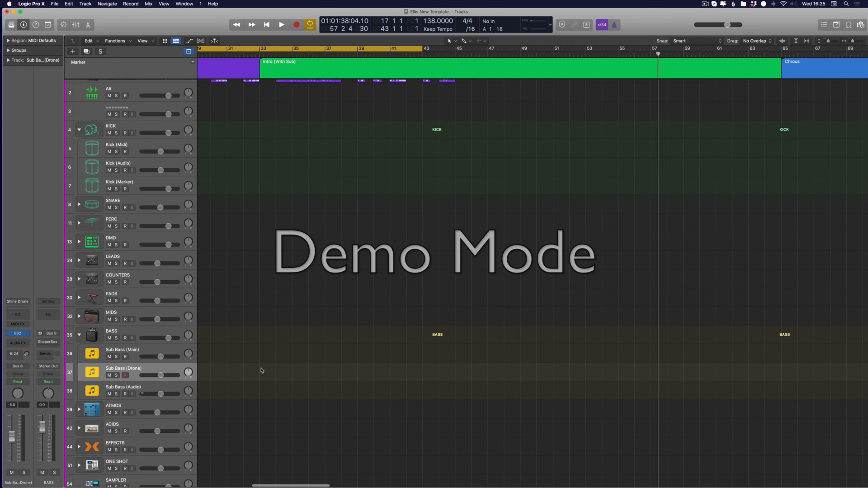
left_click(266, 373)
left_click_drag(275, 374, 459, 374)
Step: Open the Sub Bass (Drone) region in the Piano Roll and enlarge the editor around bar 33
double_click(341, 377)
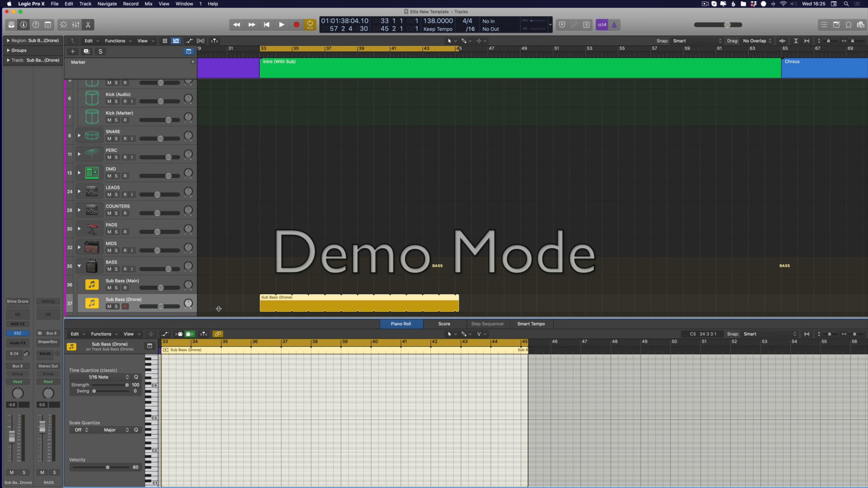
left_click_drag(219, 318, 219, 200)
scroll(228, 290, "up", 5)
left_click(229, 291, "ctrl+alt")
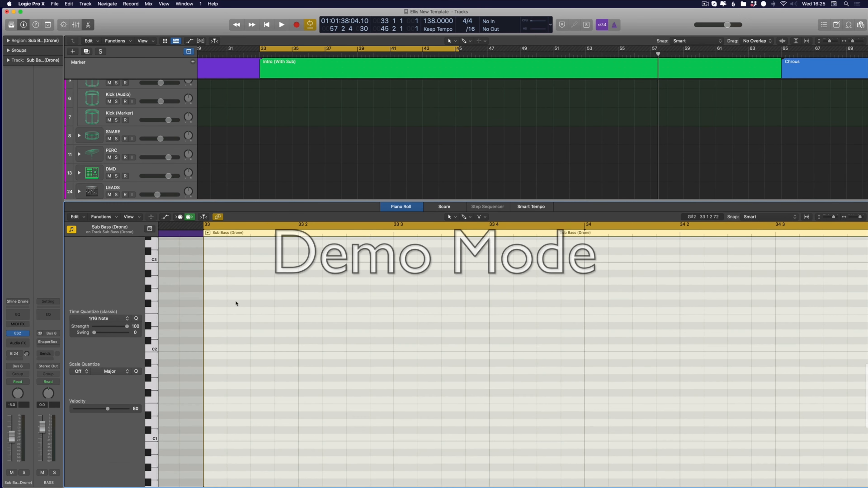
Step: Draw a one-bar A2 note at bar 33 in the Sub Bass (Drone) region and start playback
left_click(208, 281)
left_click_drag(274, 283, 585, 288)
key("space")
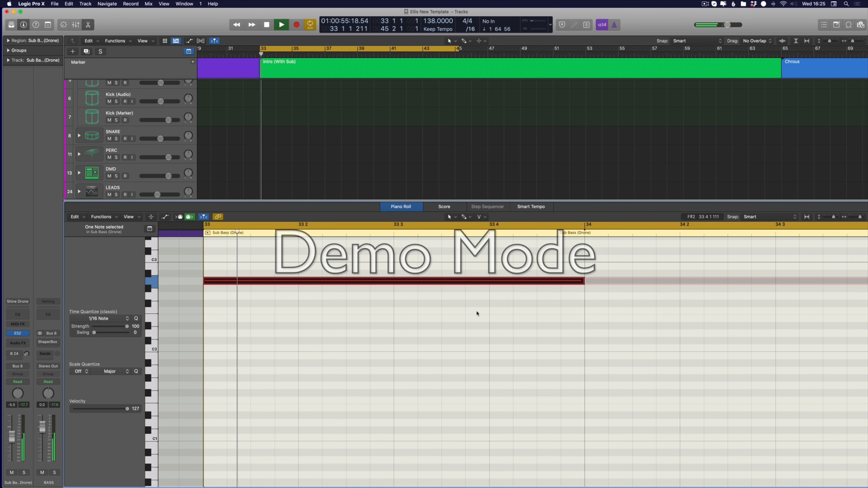
Step: Audition the looping drone note against the arrangement, stop playback and close the Piano Roll
key("p")
scroll(227, 148, "down", 6)
scroll(221, 163, "up", 3)
key("super+Right")
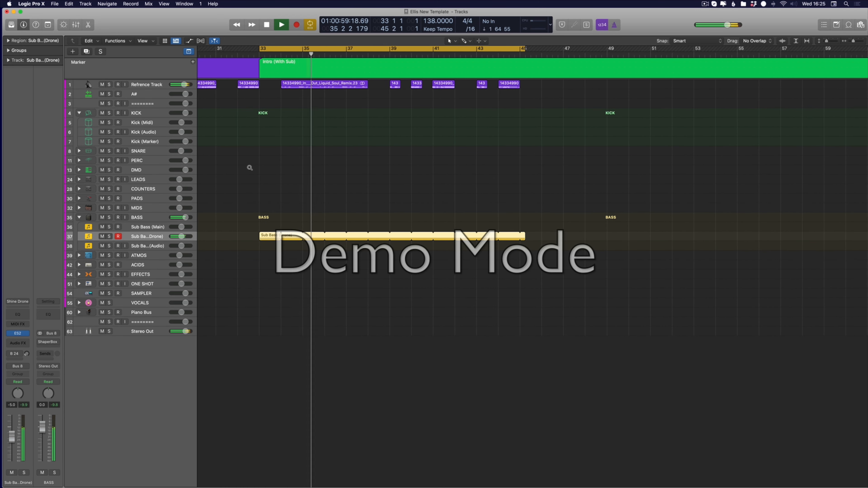
double_click(264, 237)
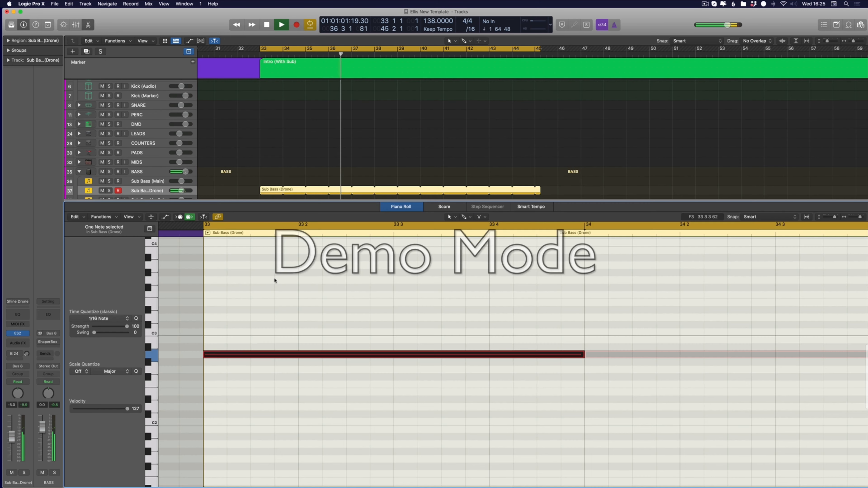
key("space")
key("e")
key("super+Left")
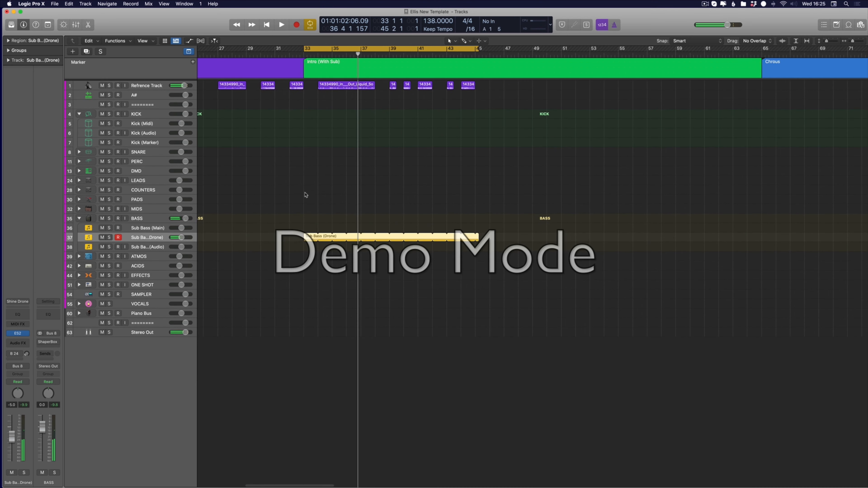
Step: Open the Sampler instrument on the A# track and close the Spire Lead plug-in window
left_click(147, 94)
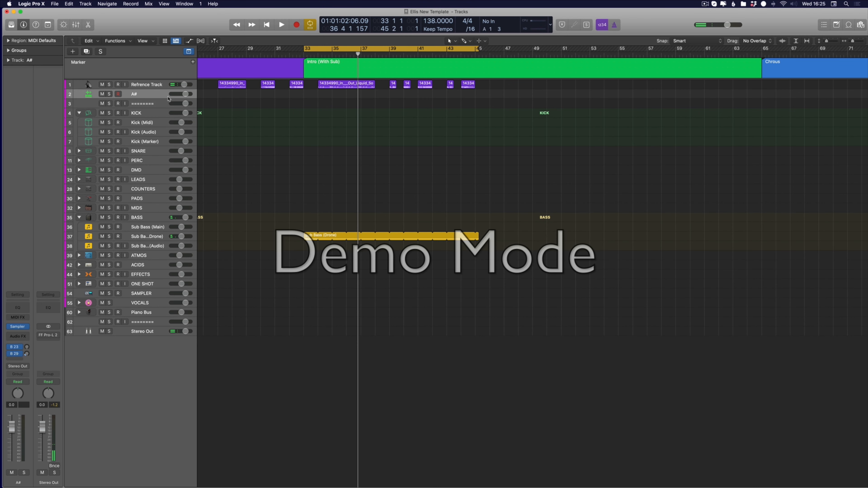
left_click(17, 328)
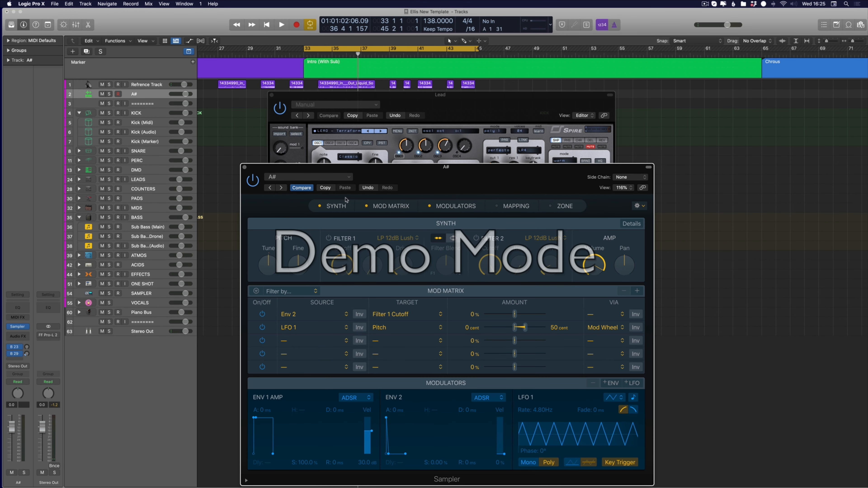
left_click(272, 96)
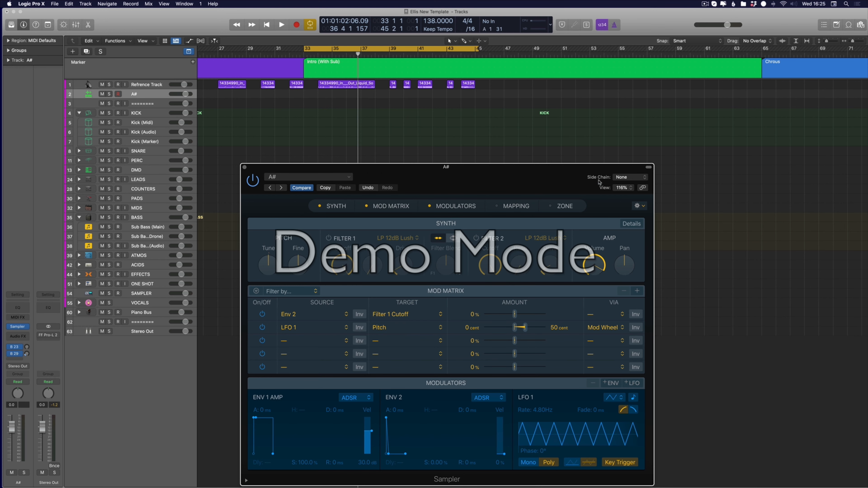
Step: Recall the default Sampler setting and show its Mapping section
left_click(294, 177)
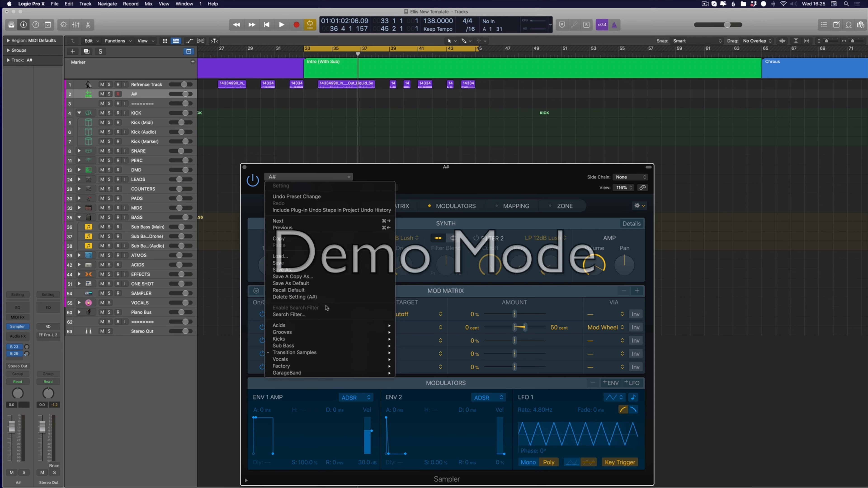
left_click(304, 291)
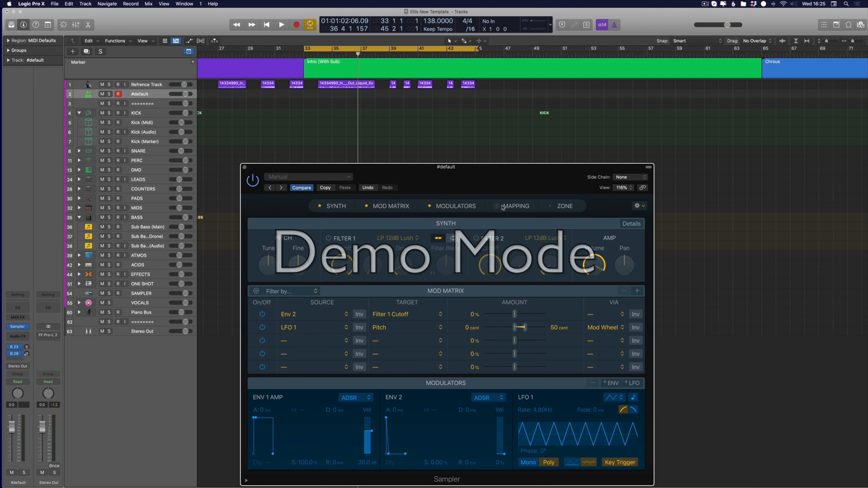
left_click(503, 207)
scroll(282, 103, "left", 10)
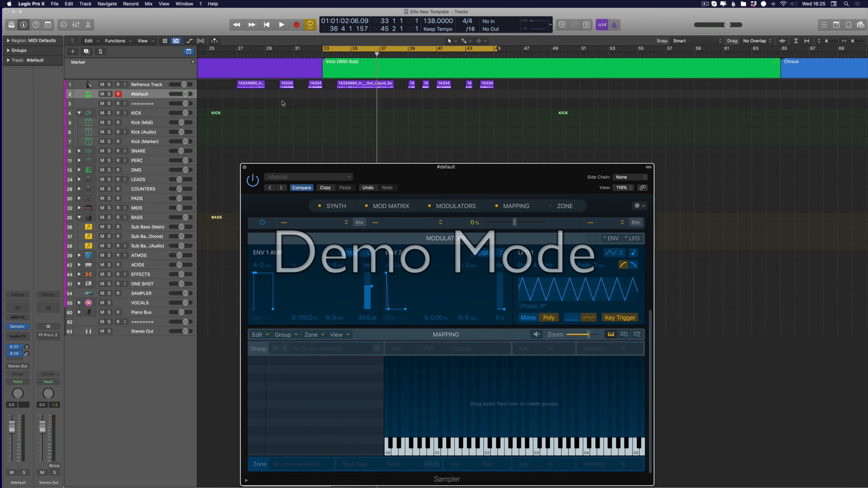
Step: Enlarge the tracks and map the first reference region, starting at bar 1, to key C0 in Sampler
key("super+Down")
key("super+Down")
key("super+Down")
key("super+Down")
scroll(243, 101, "down", 1)
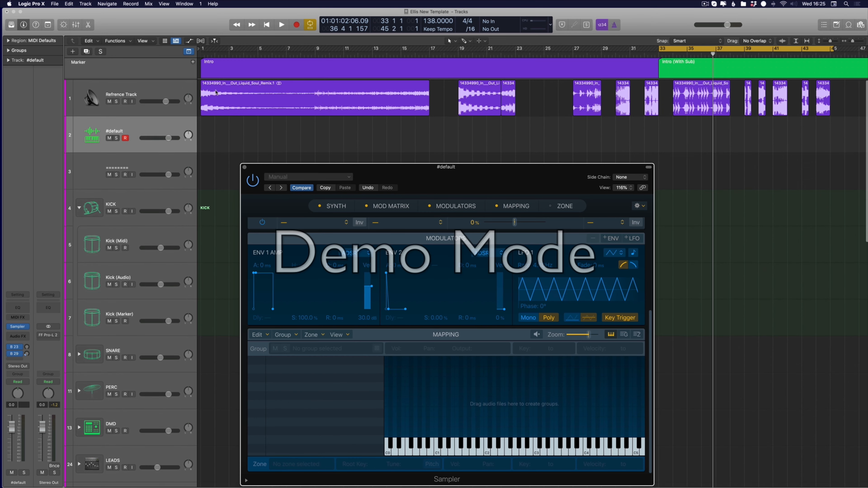
left_click_drag(211, 103, 467, 454)
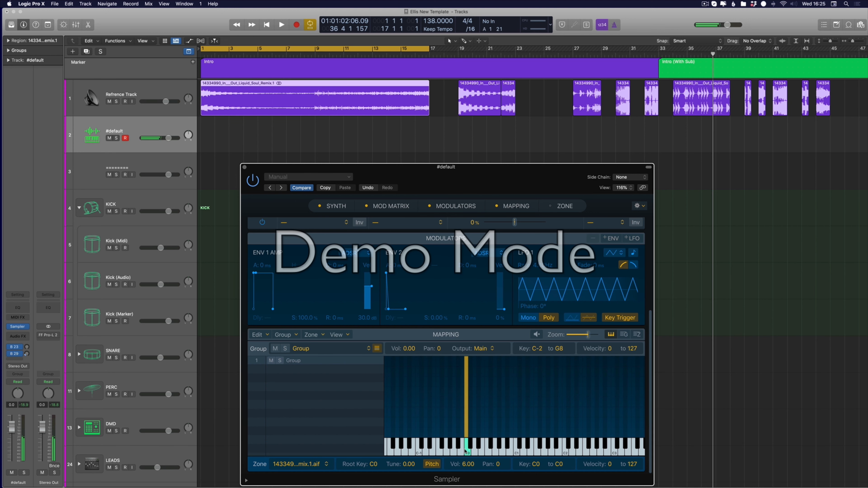
Step: Map the reference regions at bars 19, 22 and 27 to keys C#0, D0 and D#0 in Sampler
left_click_drag(468, 105, 471, 447)
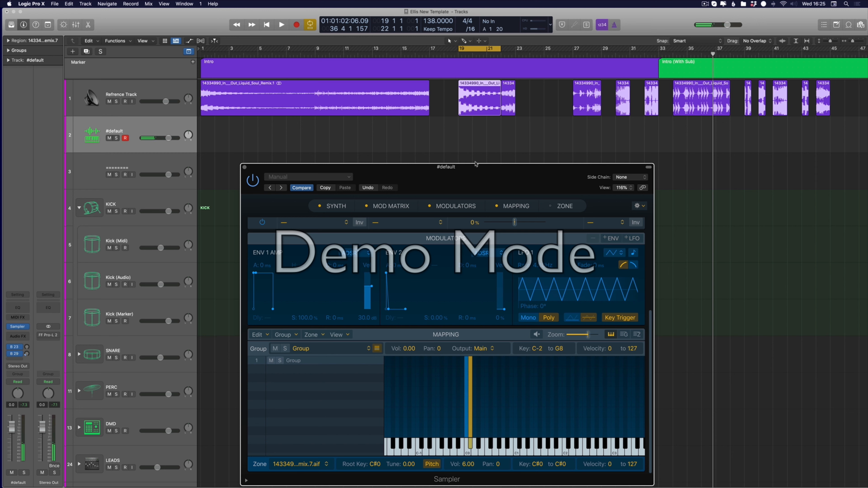
left_click(501, 135)
left_click(504, 98)
left_click(498, 99, "shift")
left_click_drag(509, 105, 474, 449)
left_click(474, 451)
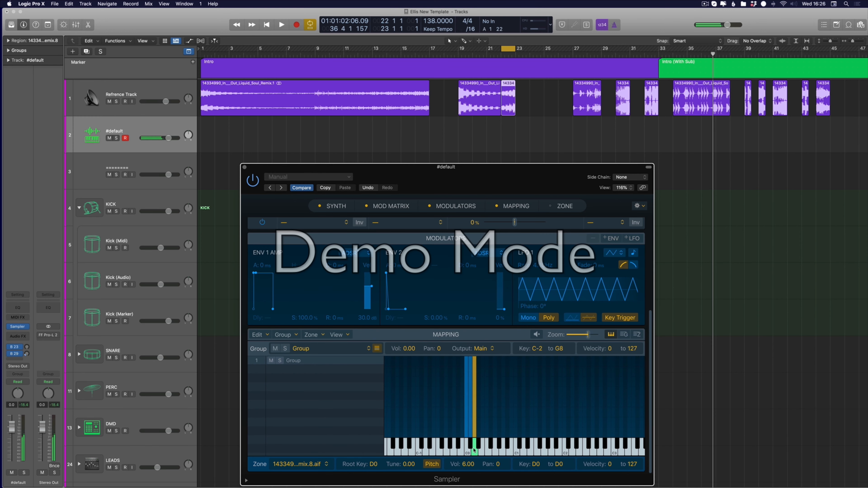
scroll(461, 113, "right", 4)
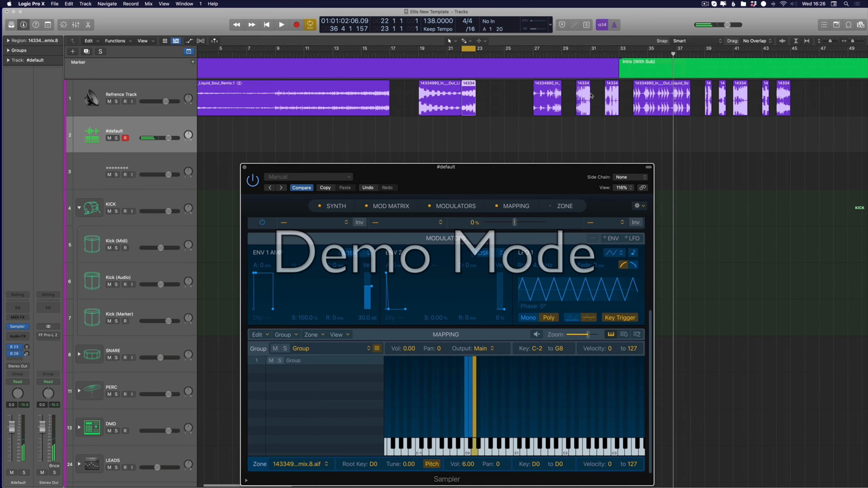
left_click_drag(482, 103, 477, 449)
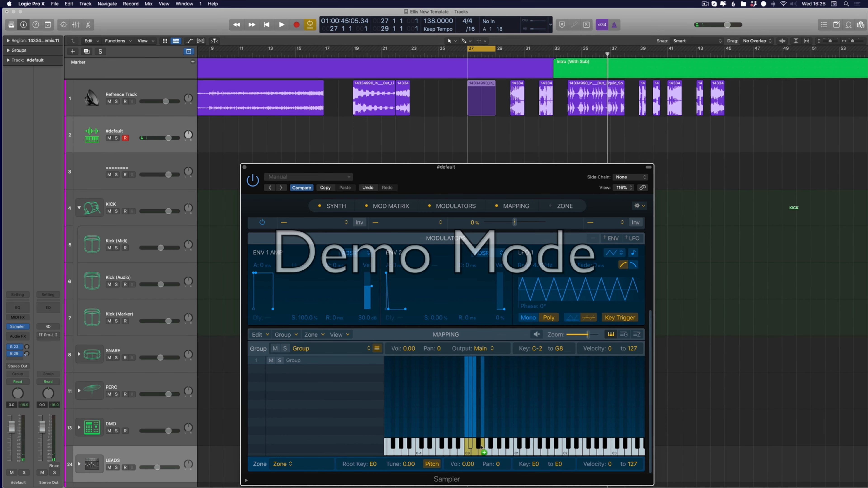
Step: Try to map the reference regions from bar 32 to bar 45 together onto key E0 and audition them
left_click_drag(768, 94, 481, 449)
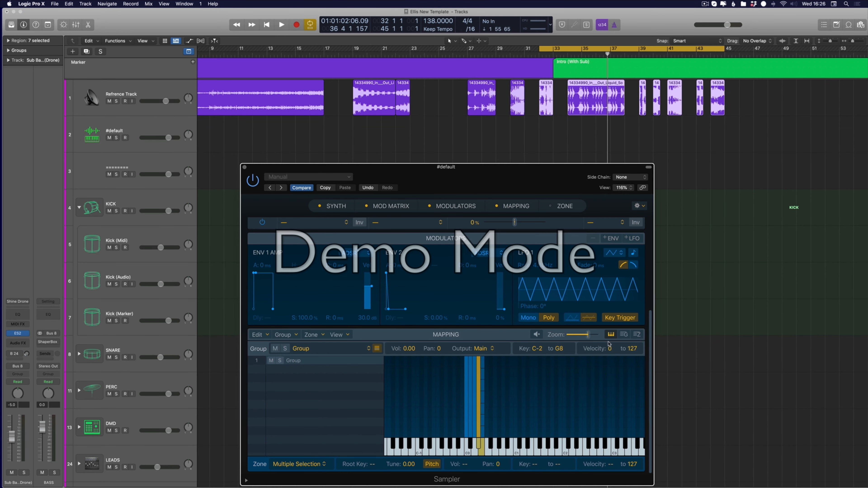
left_click(508, 395)
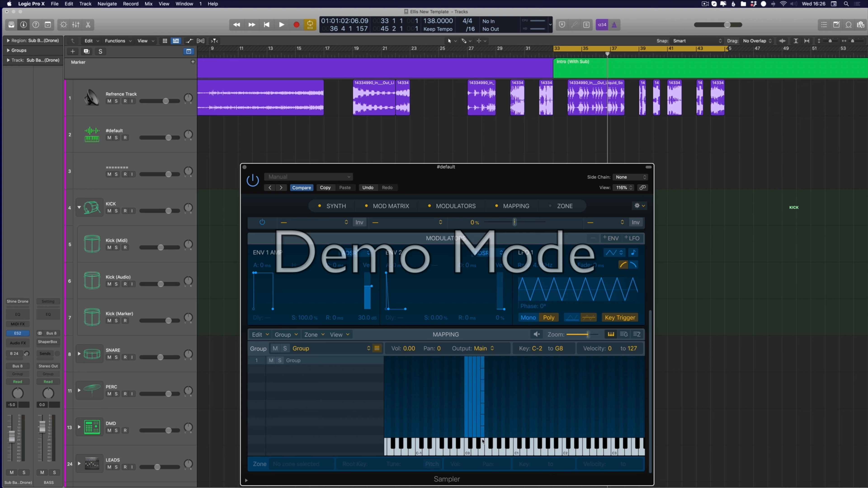
left_click(483, 443)
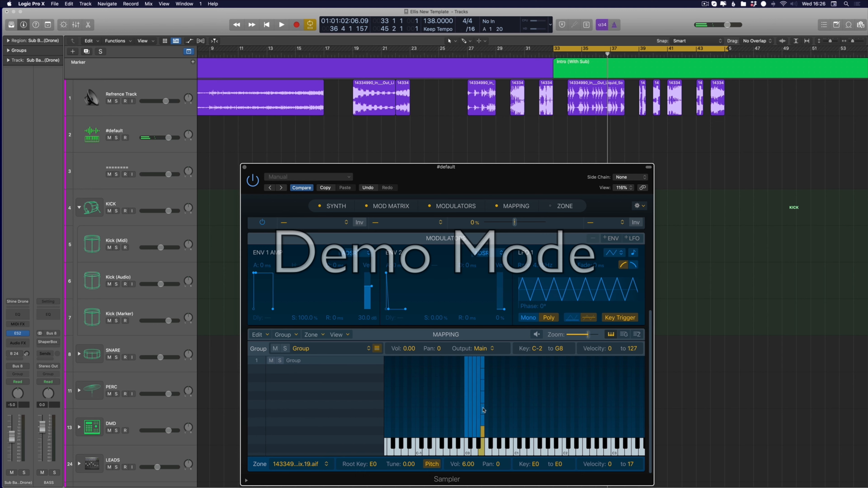
scroll(483, 411, "up", 1)
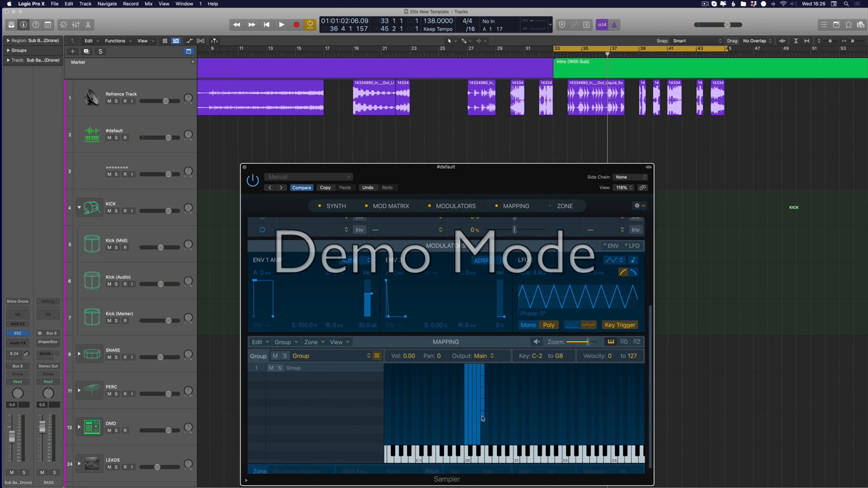
scroll(484, 397, "up", 3)
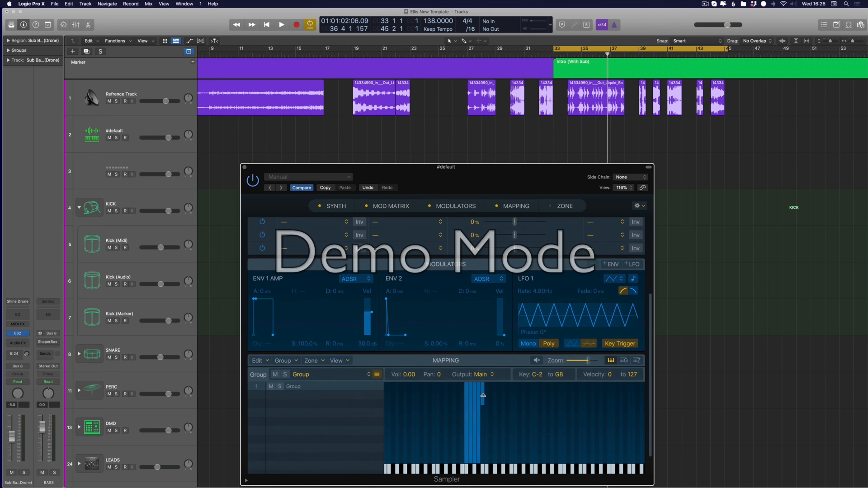
Step: Add the eight reference regions from bar 30 to bar 45 to Sampler using Zone per File
left_click_drag(762, 98, 302, 211)
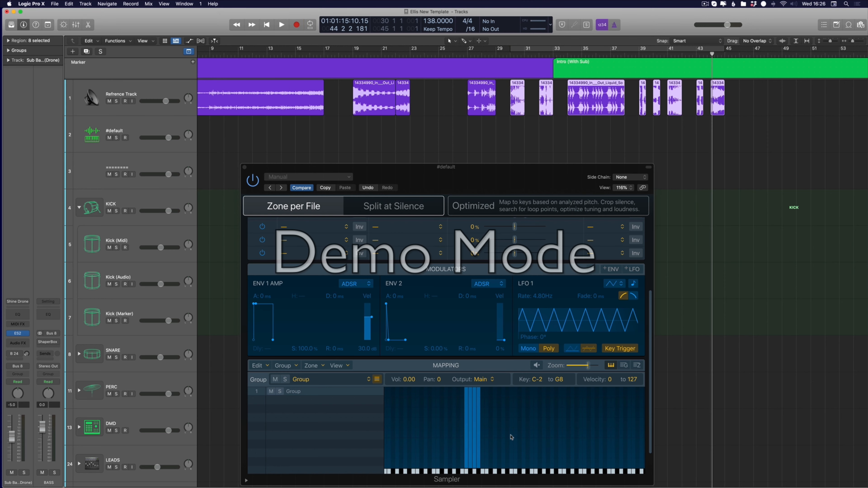
scroll(511, 437, "down", 5)
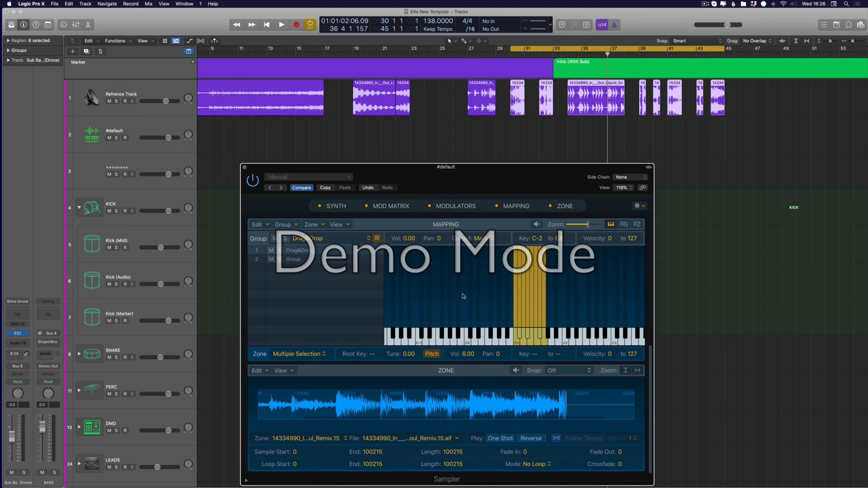
scroll(464, 297, "right", 10)
scroll(519, 304, "left", 10)
Step: Copy the eight new zones into the original zone group and shift them to keys E0 through B0
left_click(315, 266)
left_click(348, 261)
left_click(309, 266)
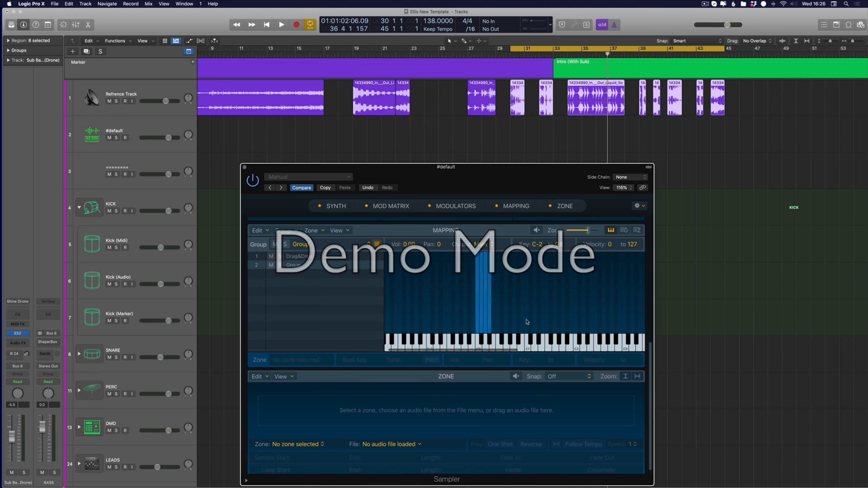
left_click(528, 321)
left_click_drag(529, 327, 486, 330)
left_click(520, 346)
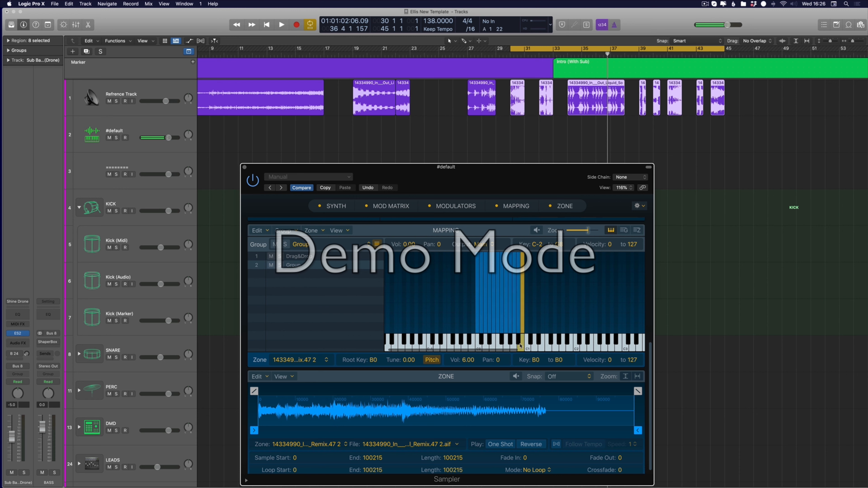
left_click(505, 346)
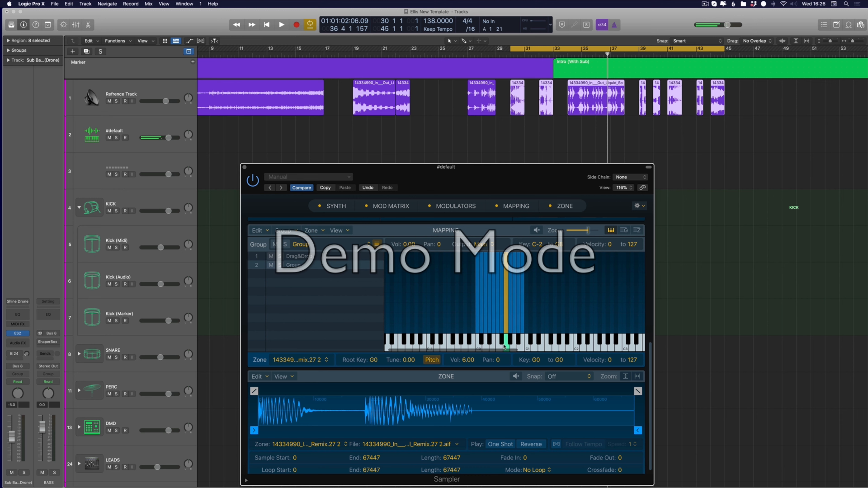
Step: Save the Sampler instrument as A in the Transition Samples folder with its audio data
left_click(303, 177)
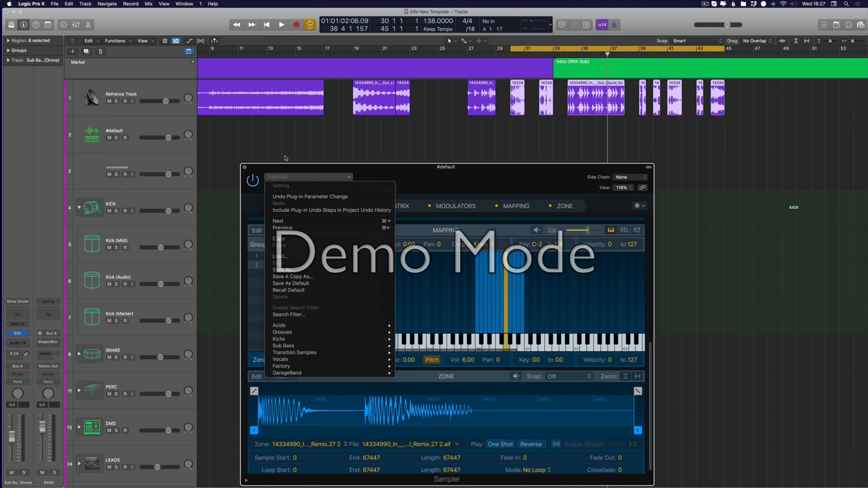
mouse_move(326, 353)
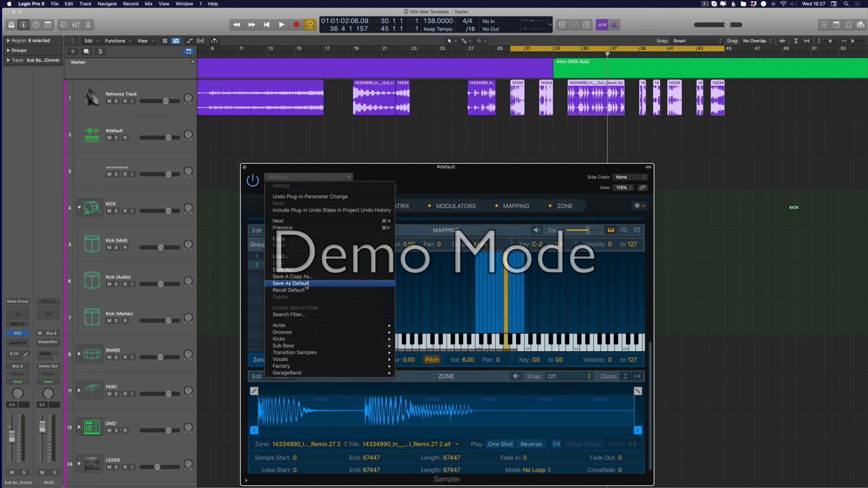
left_click(304, 269)
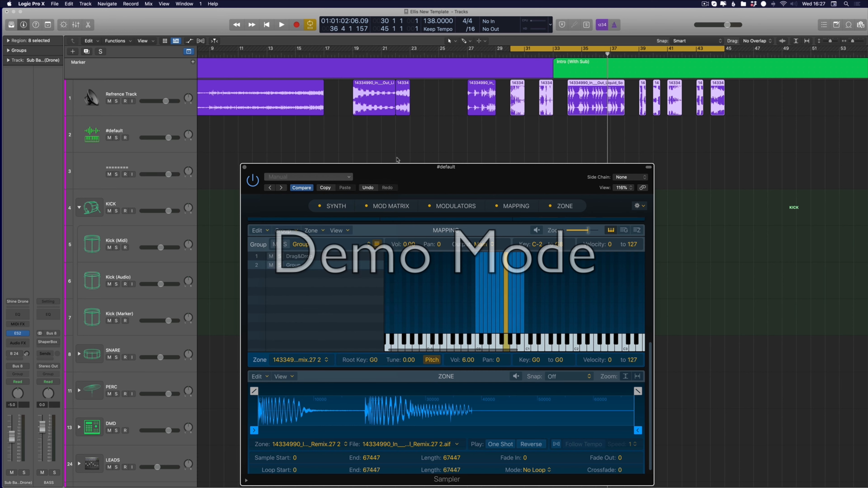
double_click(408, 134)
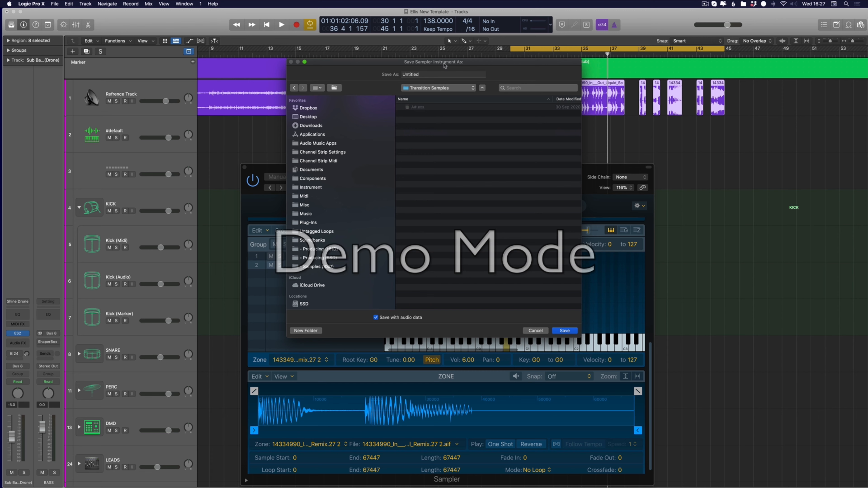
double_click(432, 75)
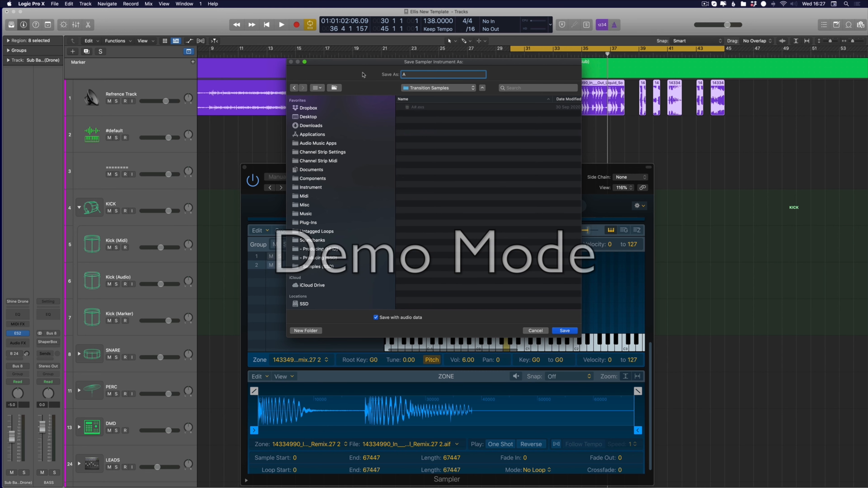
key("Return")
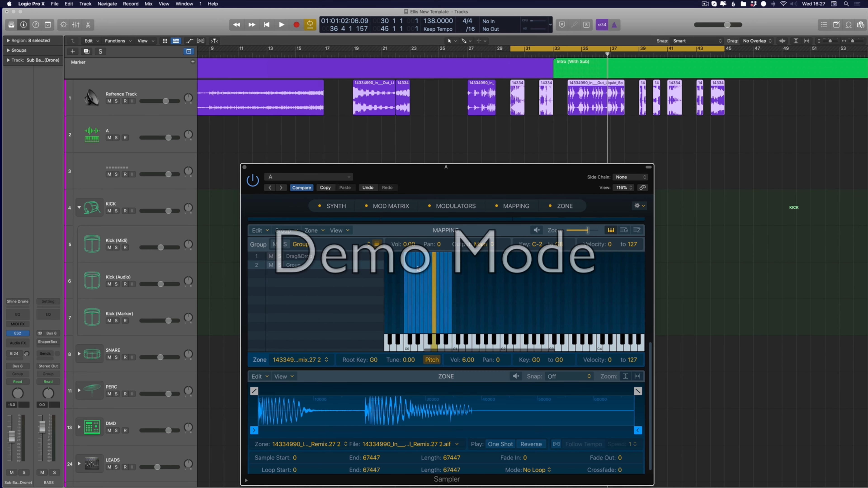
Step: Delete the redundant Drag&Drop group from the Sampler mapping
left_click(302, 257)
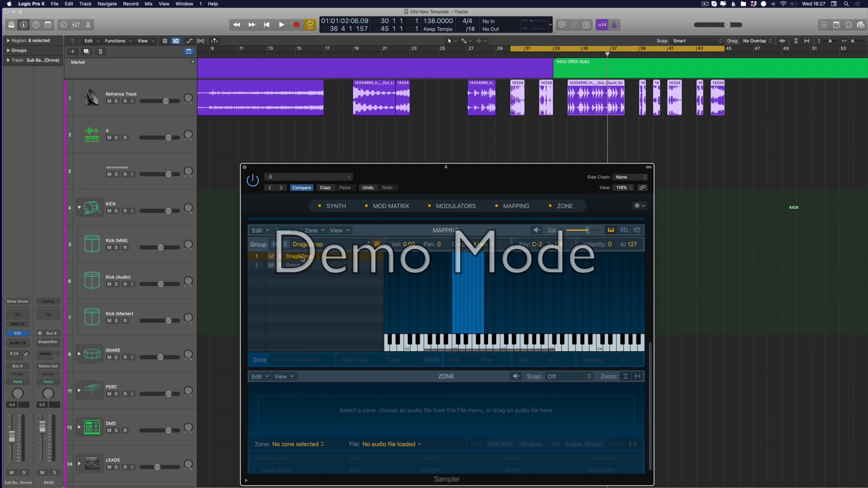
key("BackSpace")
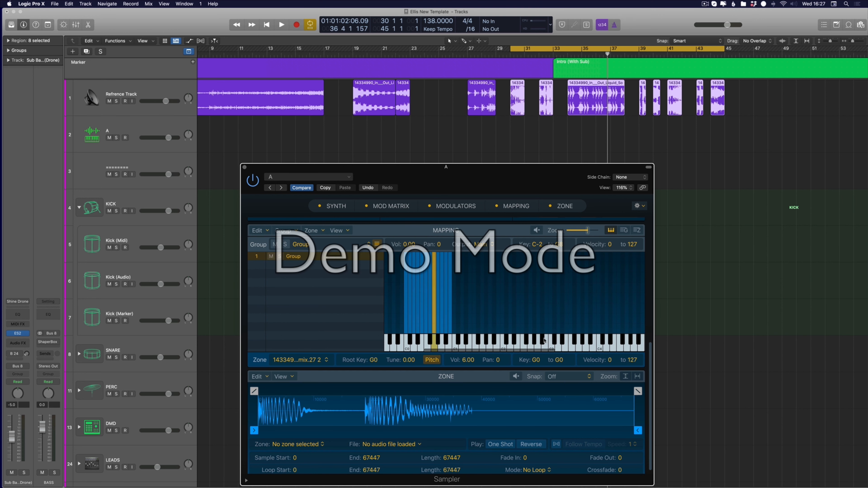
key("Delete")
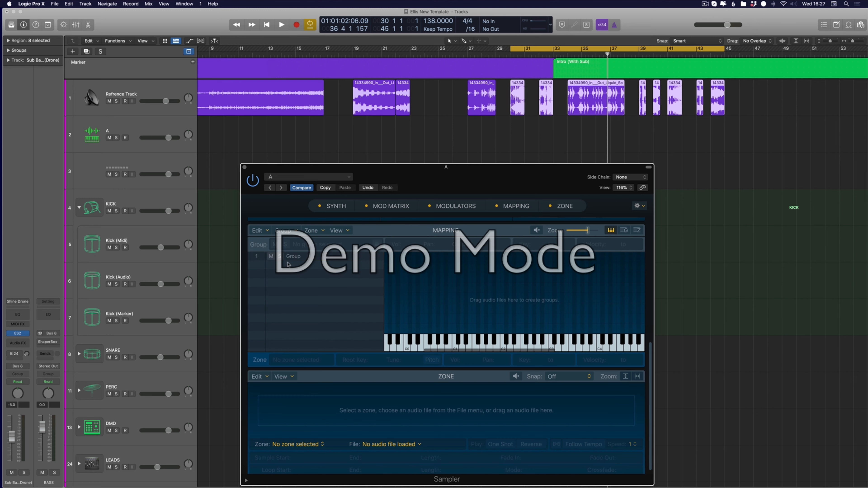
Step: Undo the deletion that emptied the Sampler mapping, save the instrument setting with its restored zones, and close the Sampler
key("super+z")
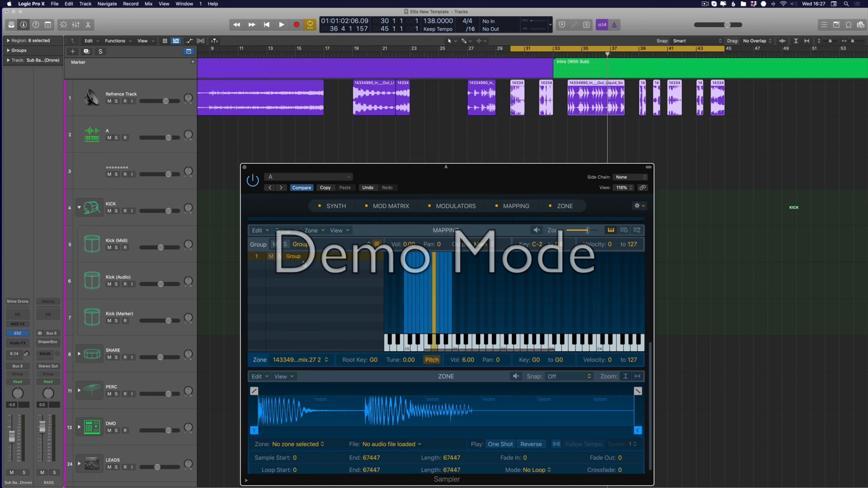
left_click(342, 177)
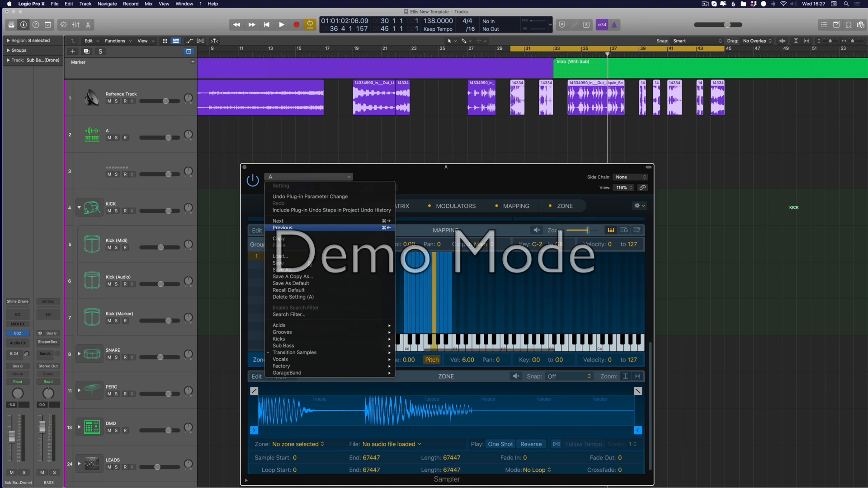
left_click(337, 269)
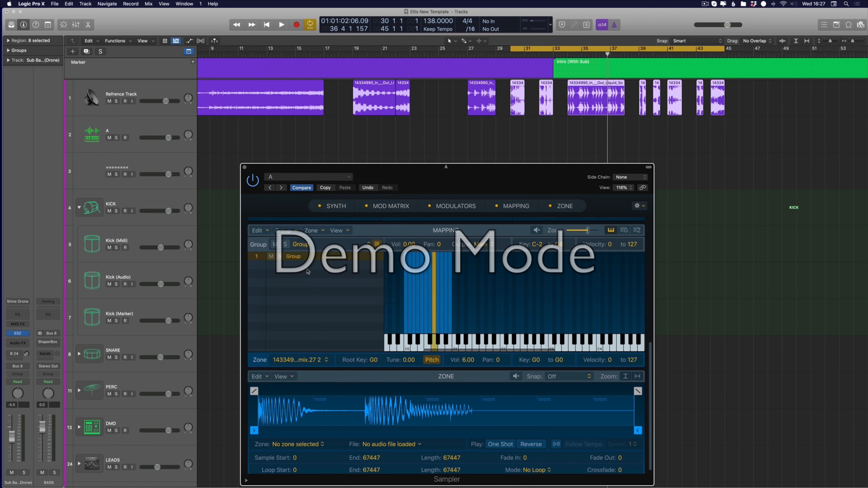
scroll(409, 340, "left", 5)
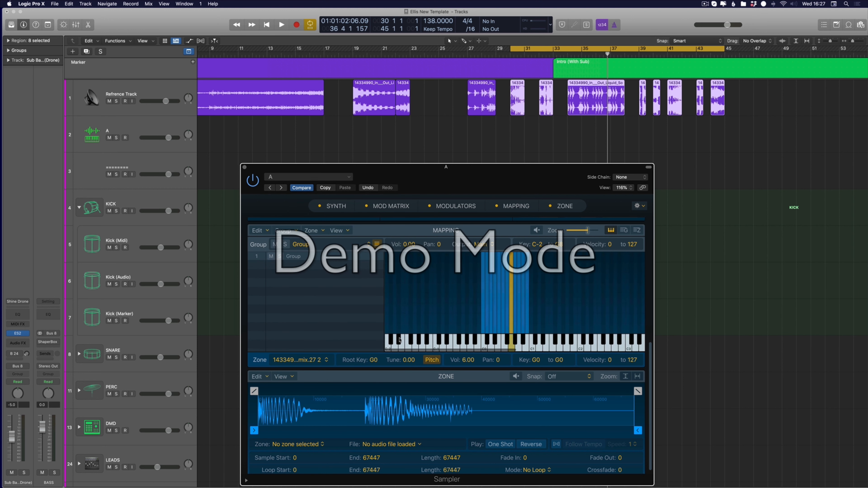
scroll(375, 342, "right", 8)
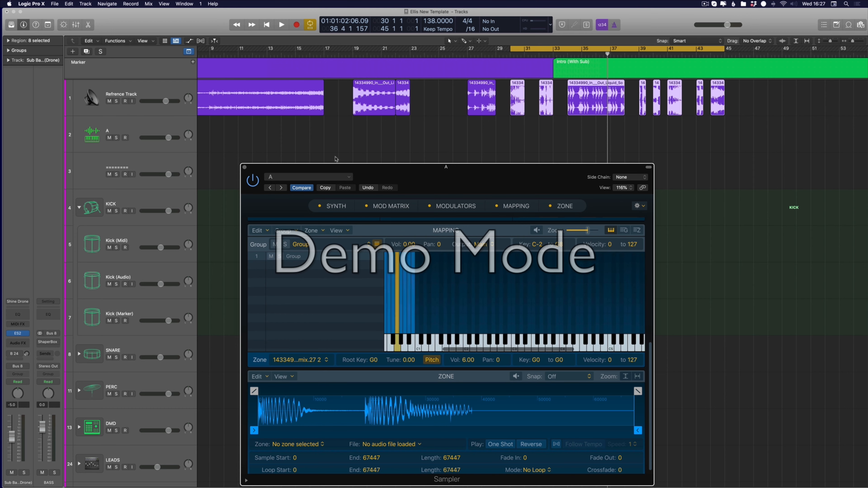
left_click(244, 168)
scroll(279, 155, "down", 5)
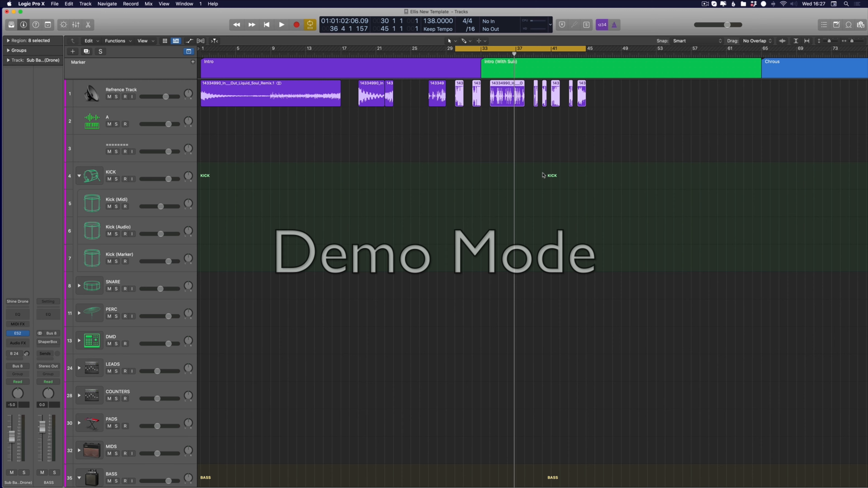
Step: Switch to the project The Last Stylebender and select the first DPA - White Noise Fx track
left_click(55, 4)
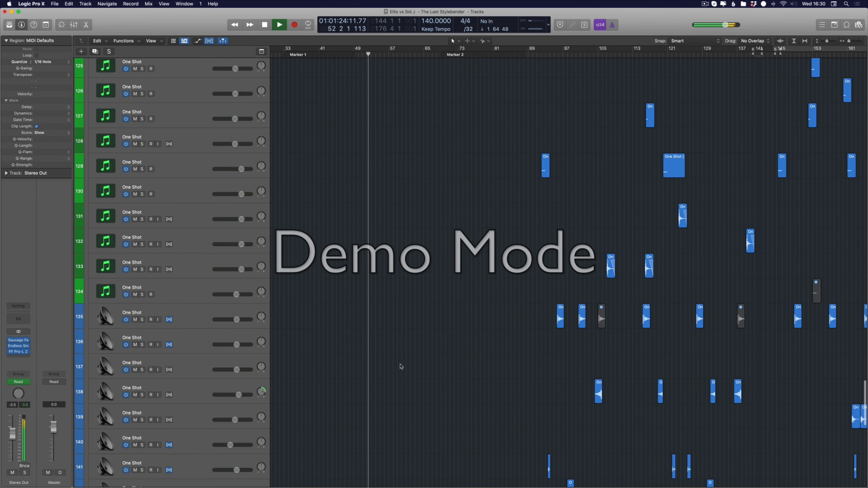
scroll(401, 370, "down", 6)
scroll(402, 363, "up", 15)
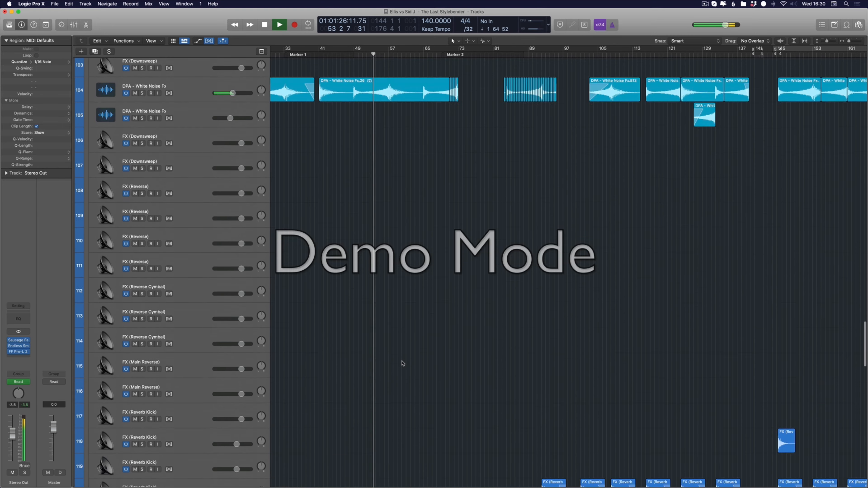
scroll(402, 364, "down", 4)
left_click(232, 251)
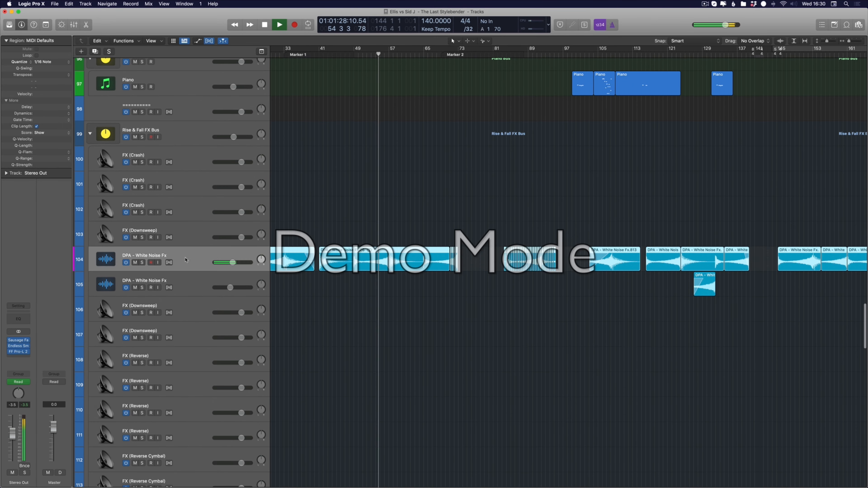
Step: Audition Atmosphere (Omni) track 92 in solo and turn its solo off again
scroll(226, 255, "up", 10)
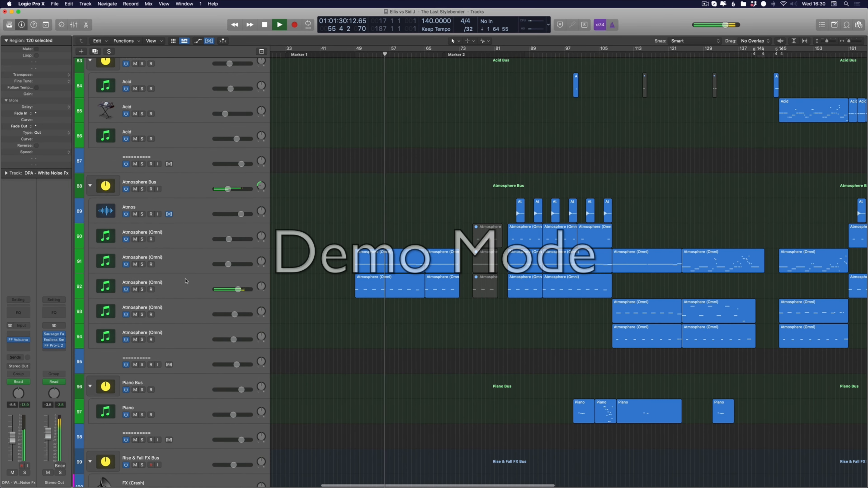
left_click(143, 289)
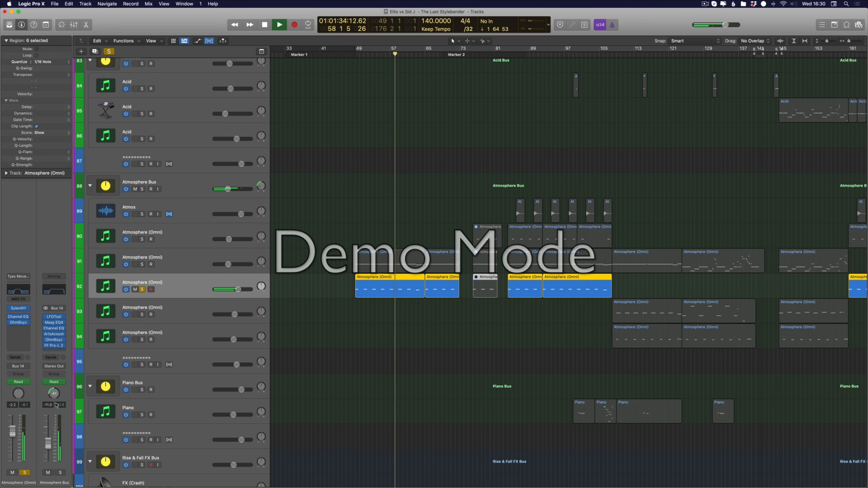
left_click(142, 290)
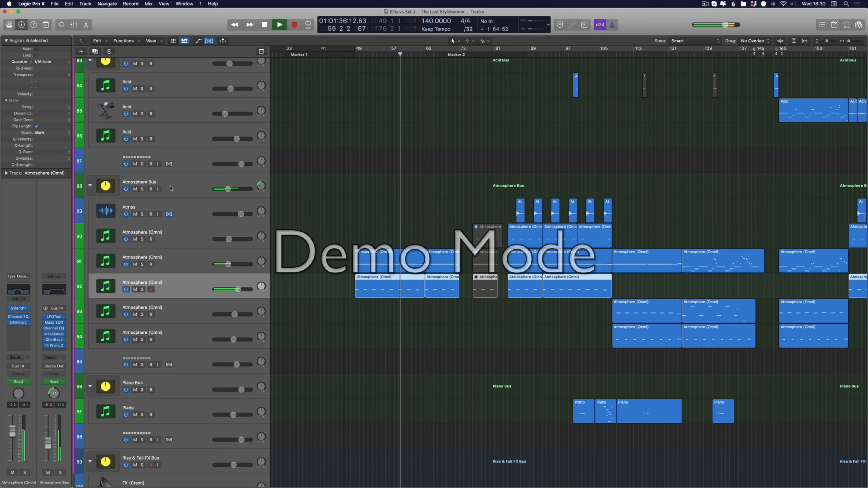
Step: Show the automation of the Atmosphere Bus, reset the bus pan to 0, and hide the automation lanes
left_click(172, 187)
key("a")
left_click(198, 196)
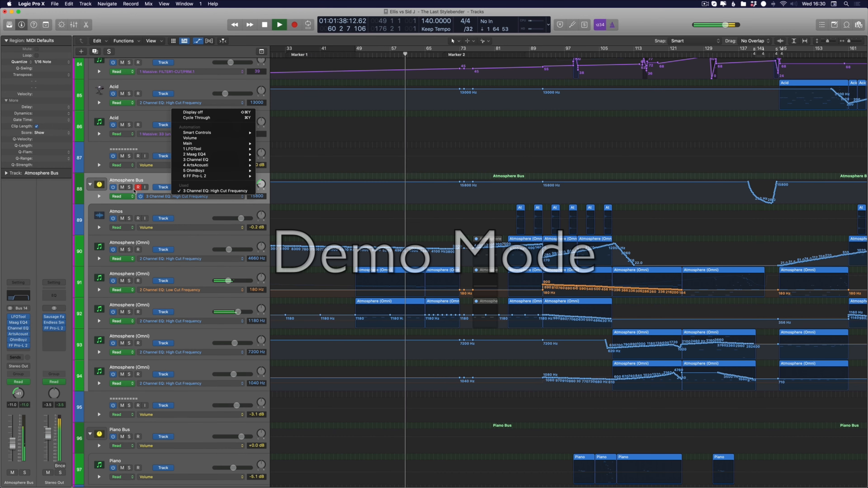
left_click(186, 206)
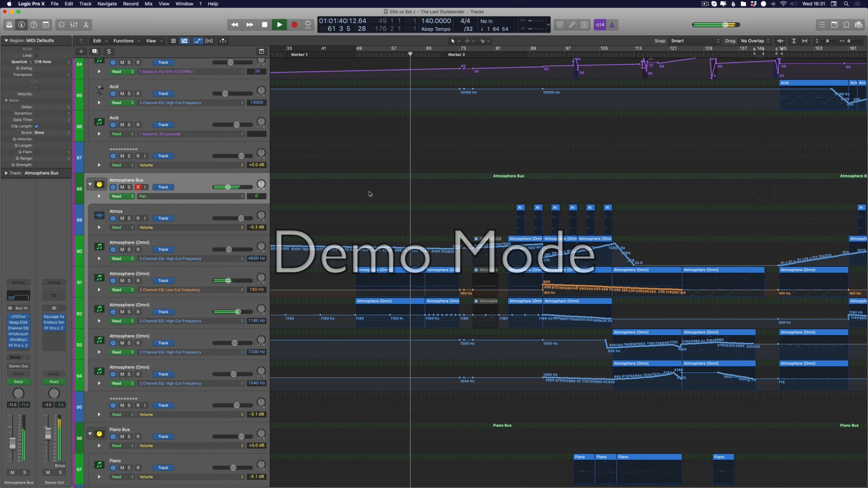
key("a")
Step: Delete a note in the Atmosphere (Omni) region ending at bar 65 on track 91 and lengthen the neighbouring note
key("super+Right")
key("super+Right")
key("super+Right")
scroll(423, 231, "up", 15)
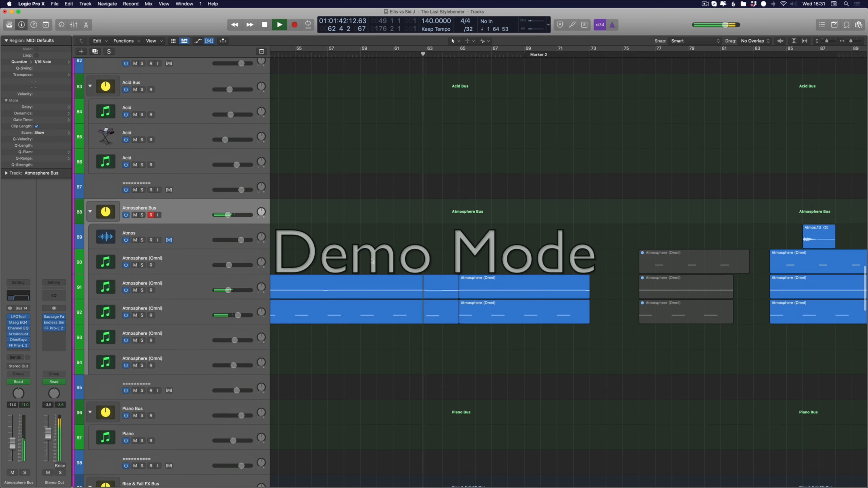
scroll(325, 267, "down", 14)
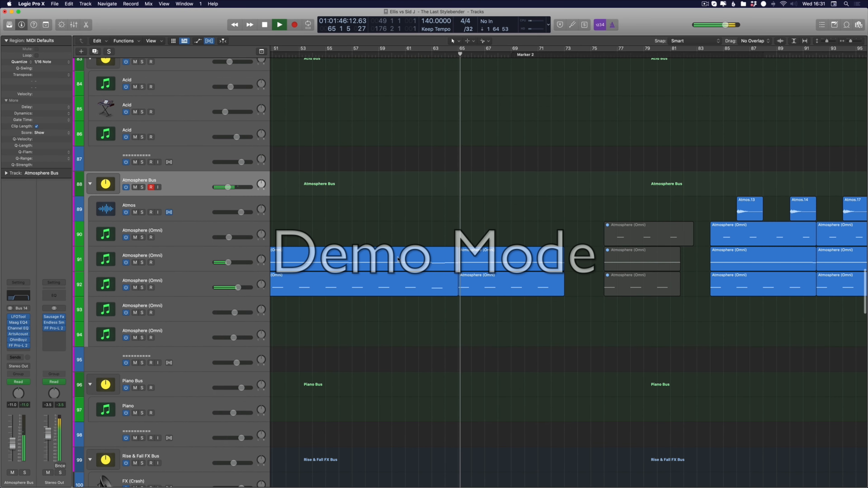
double_click(359, 260)
scroll(283, 368, "left", 3)
left_click_drag(267, 357, 304, 381)
key("BackSpace")
left_click_drag(265, 352, 329, 355)
key("e")
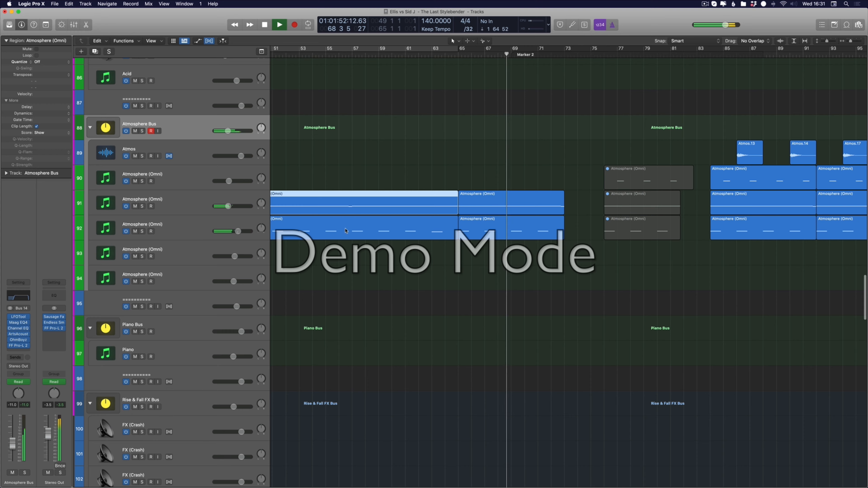
Step: Examine the arrangement following bar 73, from the Atmosphere tracks up to the Percussion tracks around bar 76
scroll(377, 229, "up", 3)
scroll(377, 230, "up", 5)
scroll(398, 227, "down", 3)
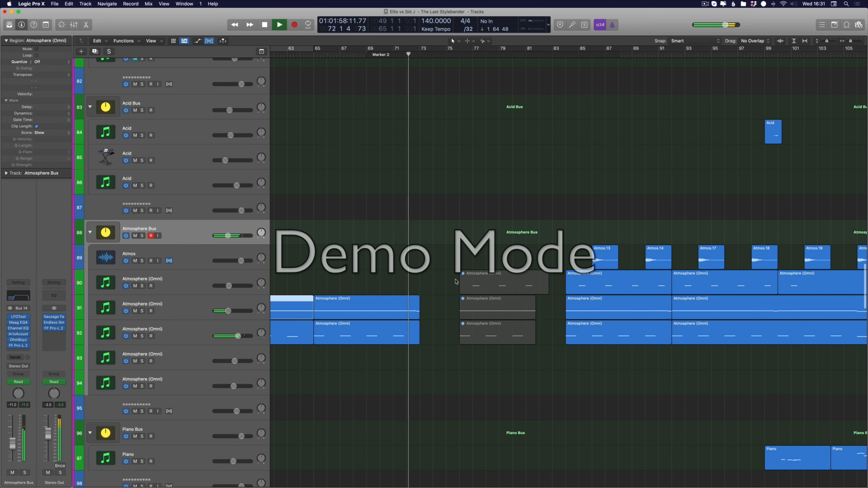
scroll(731, 266, "down", 2)
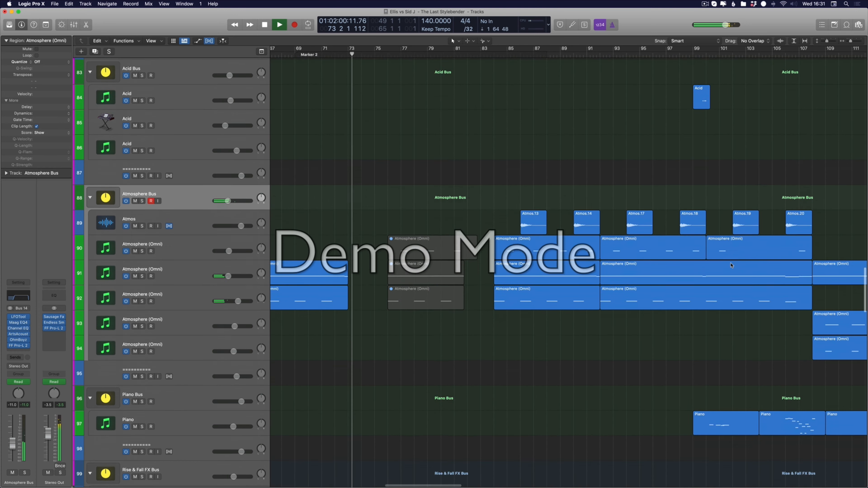
scroll(731, 265, "down", 5)
scroll(525, 252, "down", 2)
scroll(526, 253, "right", 3)
scroll(526, 253, "up", 10)
scroll(525, 252, "up", 15)
scroll(495, 145, "up", 3)
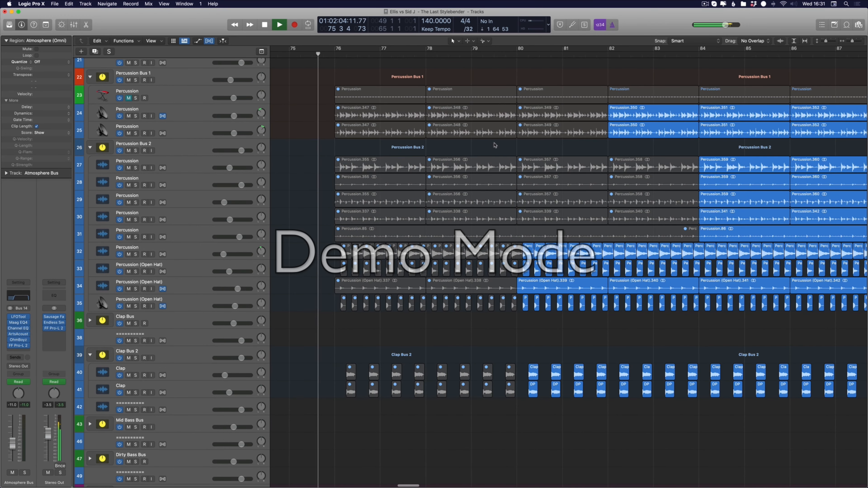
scroll(477, 219, "up", 2)
scroll(477, 219, "down", 2)
scroll(476, 219, "right", 3)
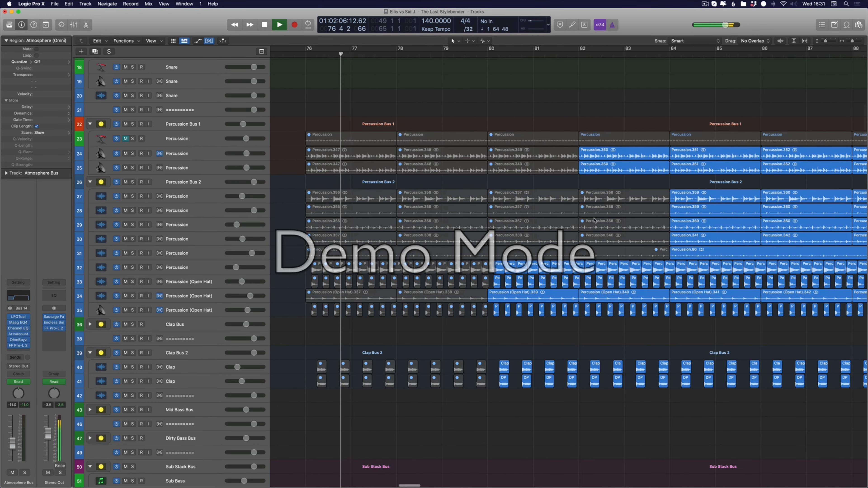
Step: Cycle bar 83 to 84 and delete the two Percussion.350 regions between bars 82 and 84 in Percussion Bus 1
left_click_drag(602, 50, 644, 50)
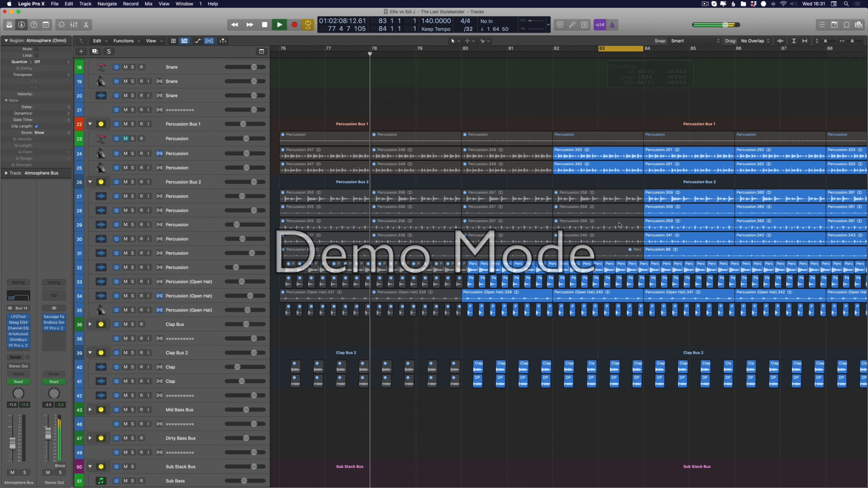
scroll(534, 230, "up", 3)
scroll(535, 230, "right", 10)
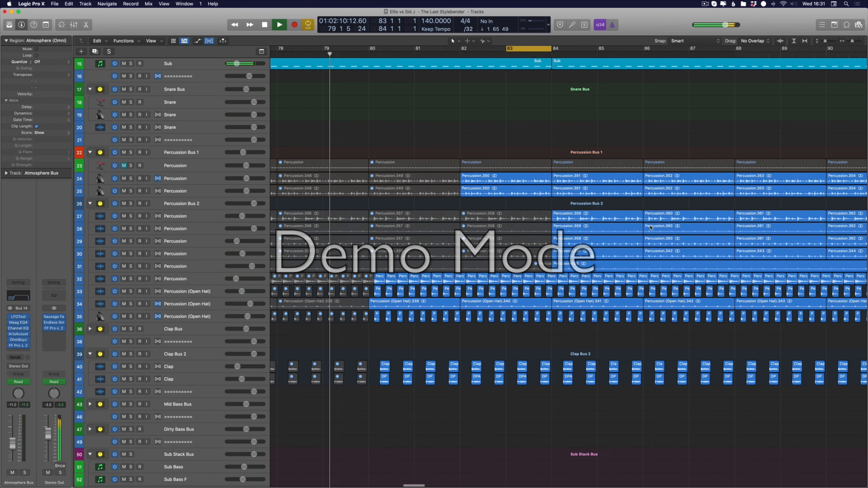
scroll(420, 297, "left", 5)
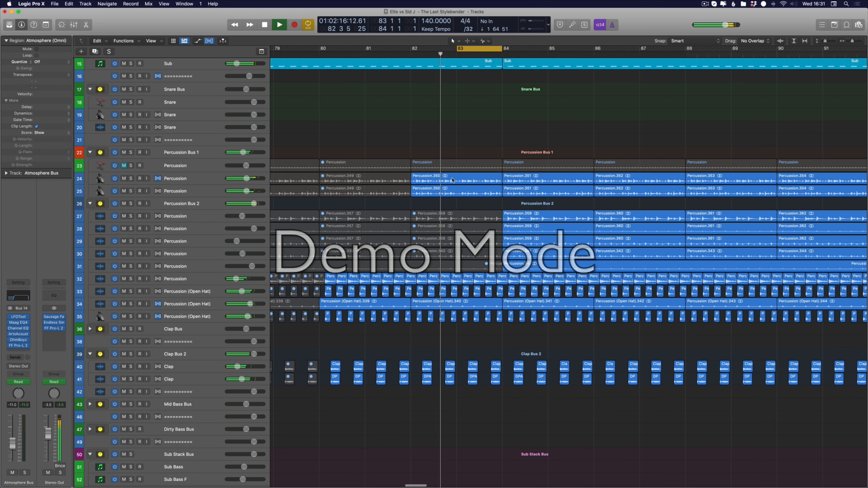
left_click_drag(433, 202, 432, 178)
key("BackSpace")
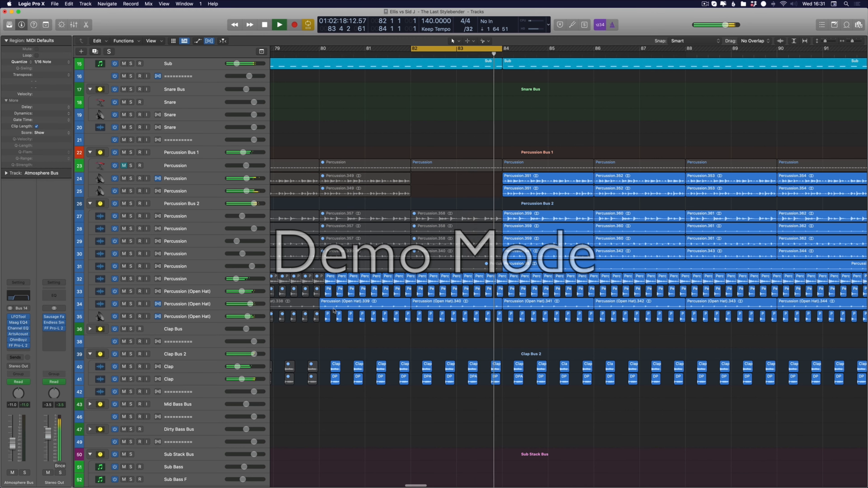
Step: Delete the short percussion and open hat hits on tracks 32 and 33 between bars 80 and 84
left_click(327, 293)
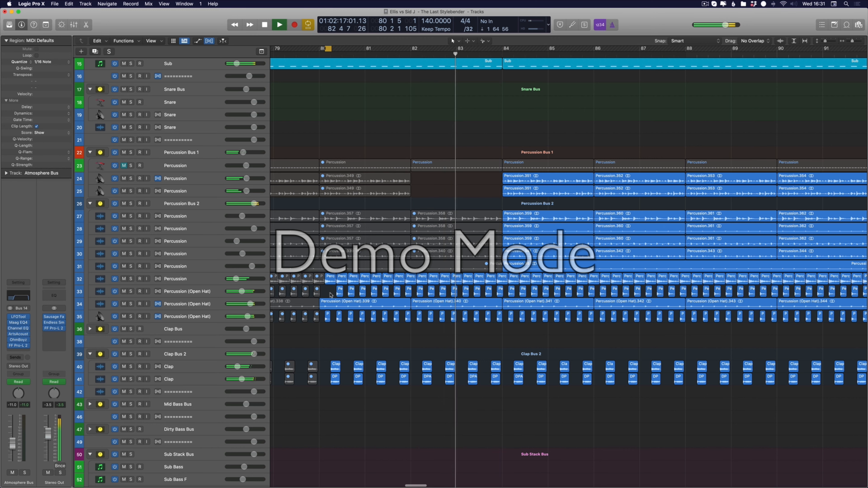
key("BackSpace")
left_click_drag(331, 293, 492, 292)
key("BackSpace")
left_click_drag(327, 286, 499, 293)
key("BackSpace")
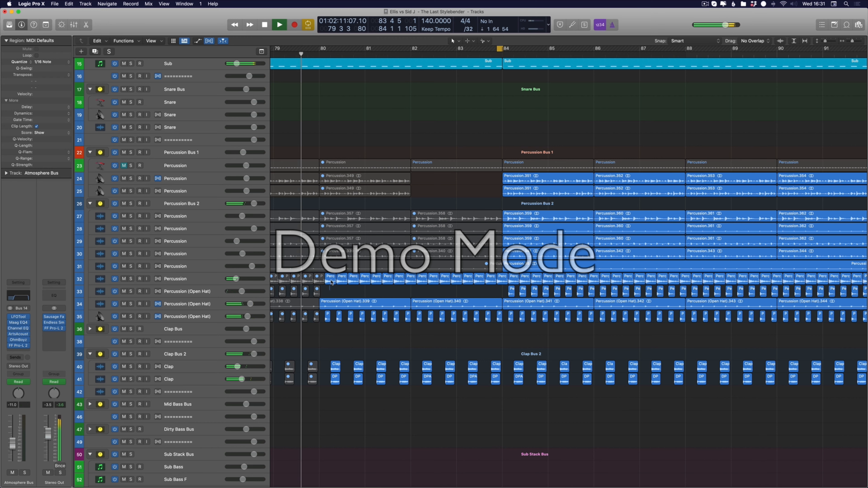
left_click_drag(330, 283, 471, 285)
key("Delete")
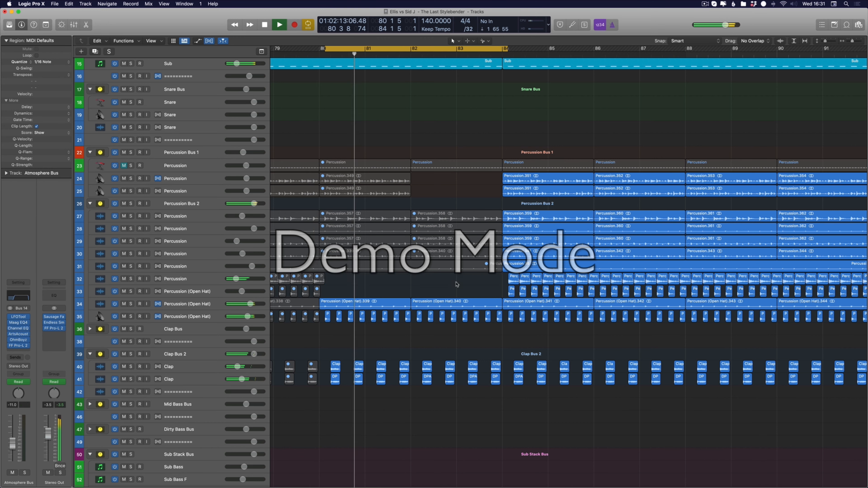
Step: Delete the Percussion (Open Hat).339 and .340 regions between bars 80 and 84 on track 34
left_click(376, 303)
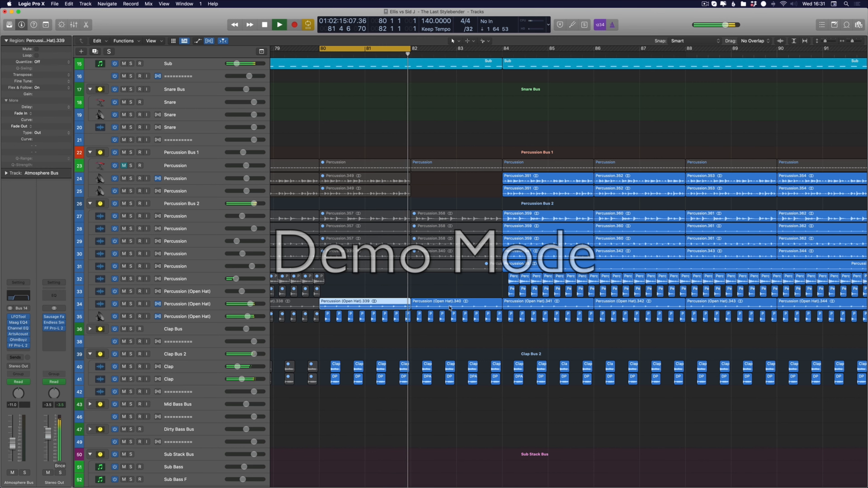
key("BackSpace")
left_click(455, 303)
key("Delete")
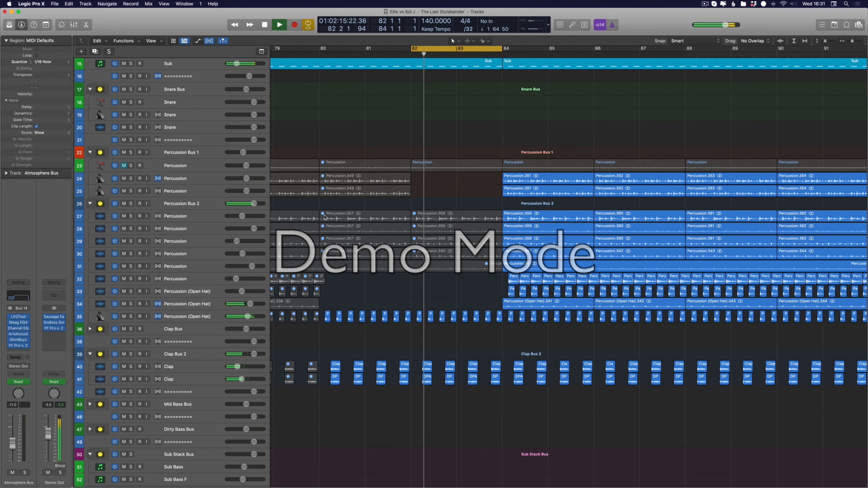
Step: Unmute the Percussion.357 and Percussion.358 regions between bars 80 and 84 on track 27
left_click(394, 220)
key("ctrl+m")
left_click(444, 219)
key("ctrl+m")
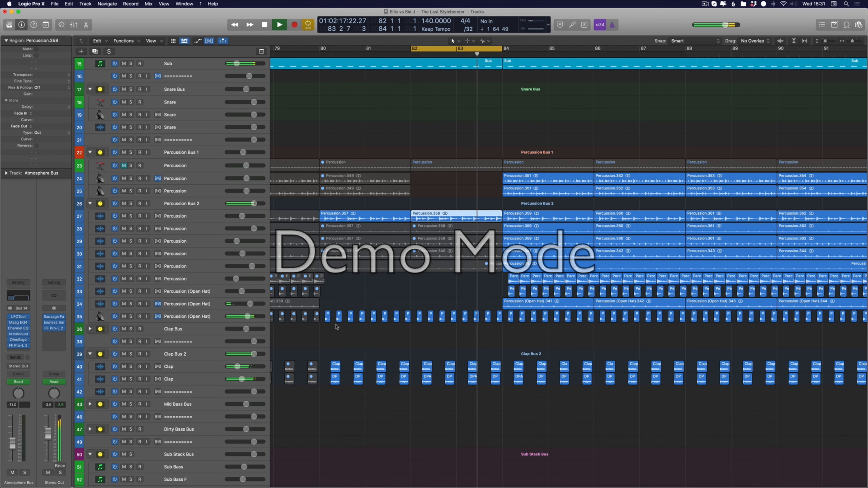
Step: Delete the open hat hits from bar 80 to just before bar 84 on track 35 and restart playback
left_click_drag(323, 319, 490, 320)
key("BackSpace")
key("space")
key("space")
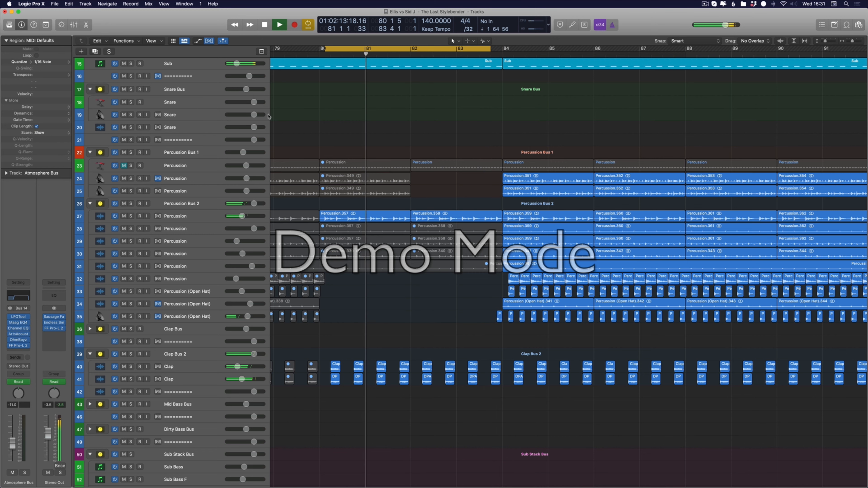
Step: Unmute the Percussion region at bar 80 on track 23, extend the cycle to bar 85, and leave the track muted
left_click(337, 190)
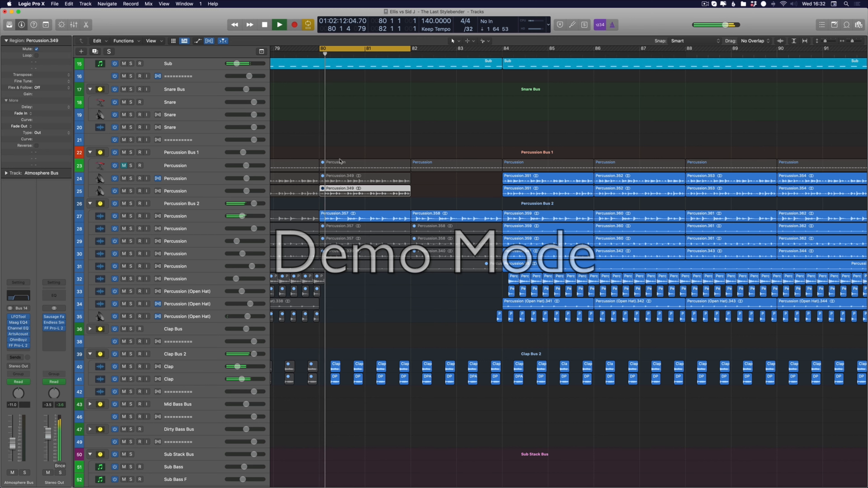
left_click(124, 166)
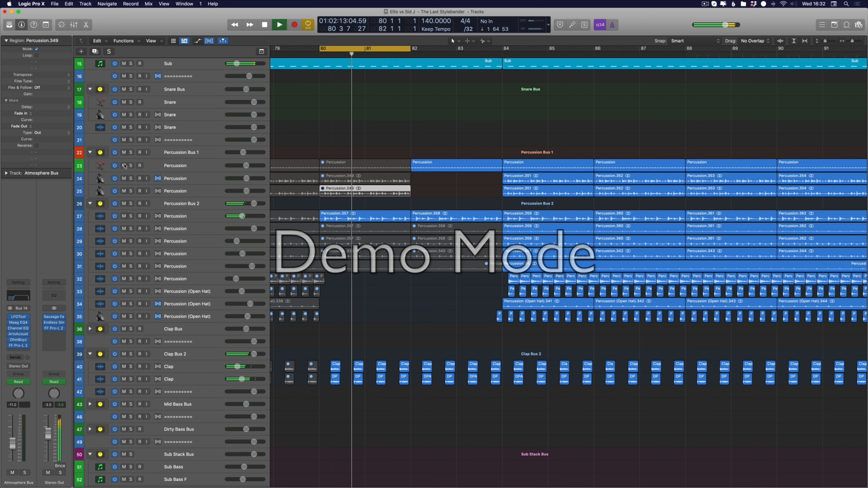
left_click(340, 168)
key("ctrl+m")
left_click_drag(409, 47, 553, 48)
left_click(124, 166)
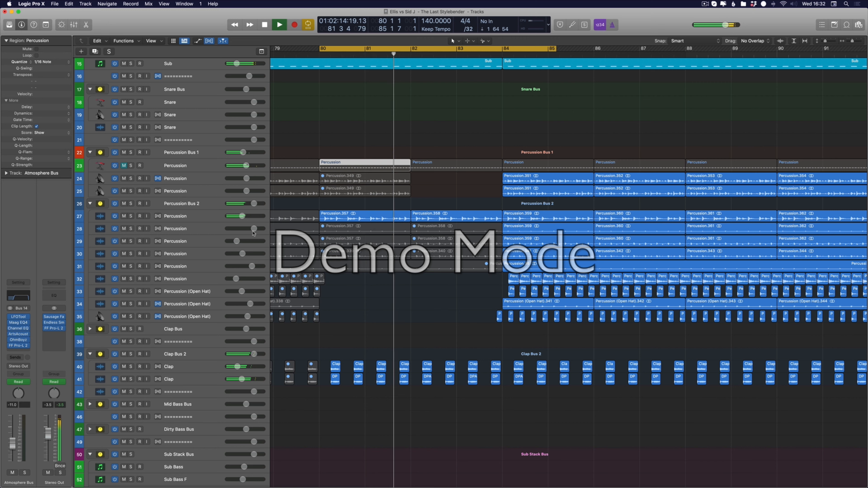
Step: Unmute the Percussion.357 and Percussion.358 regions between bars 80 and 84 on track 28, and cycle playback from just before bar 80 past bar 88
left_click(348, 228)
key("ctrl+m")
left_click(431, 228)
key("ctrl+m")
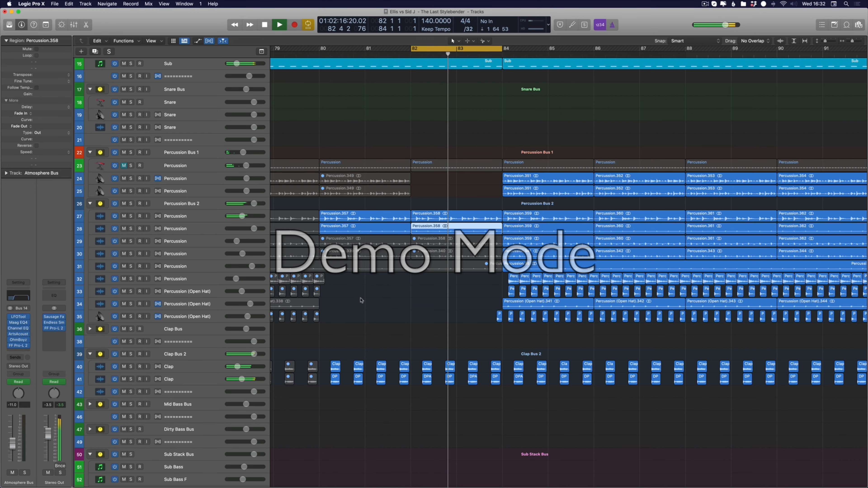
left_click_drag(312, 52, 711, 48)
key("space")
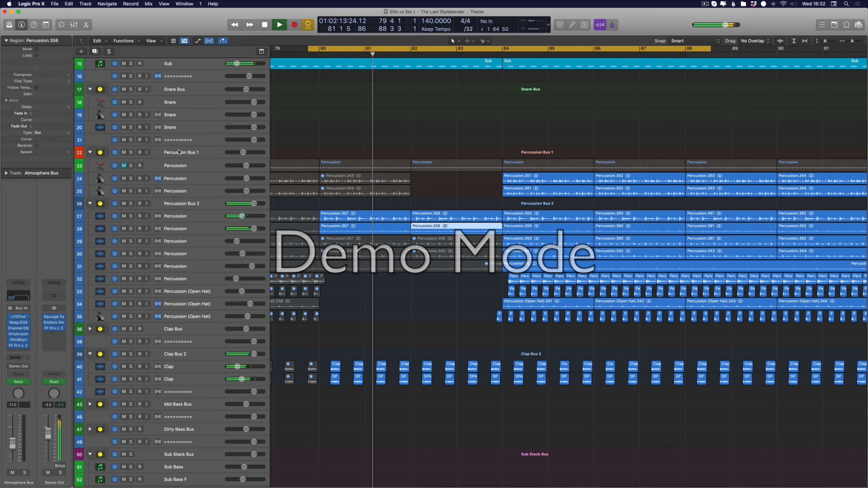
Step: Show track automation and set the Percussion Bus 1 lane to Channel EQ High Cut Frequency
left_click(200, 153)
key("a")
key("space")
left_click(200, 169)
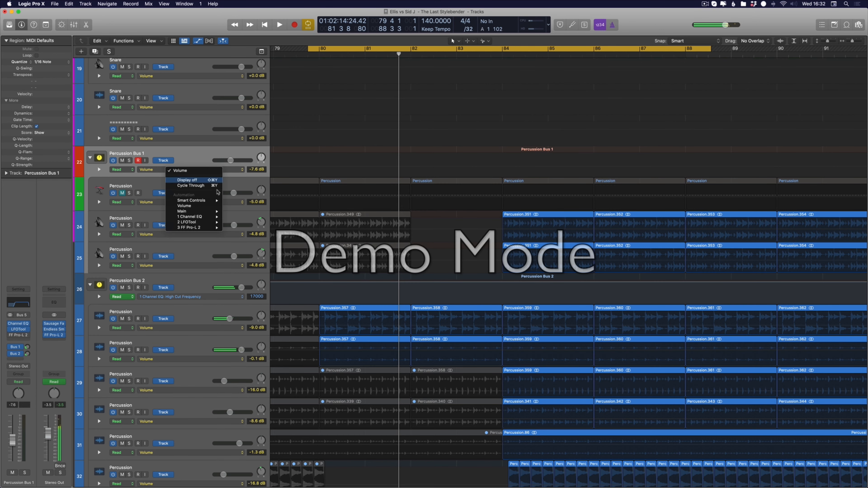
mouse_move(191, 216)
left_click(241, 217)
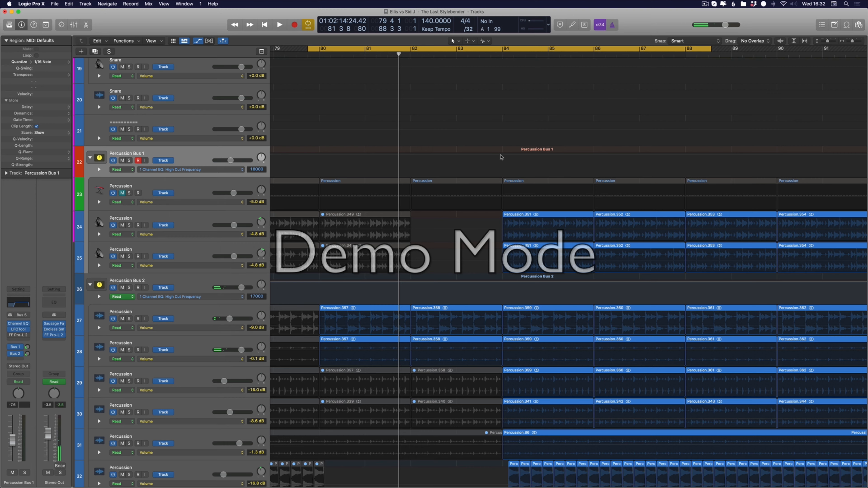
Step: Automate Percussion Bus 1's high cut to dip to about 120 Hz at bar 80 and rise to 18000 Hz at bar 84, and replay it
left_click_drag(318, 155, 318, 165)
key("space")
scroll(328, 132, "down", 3)
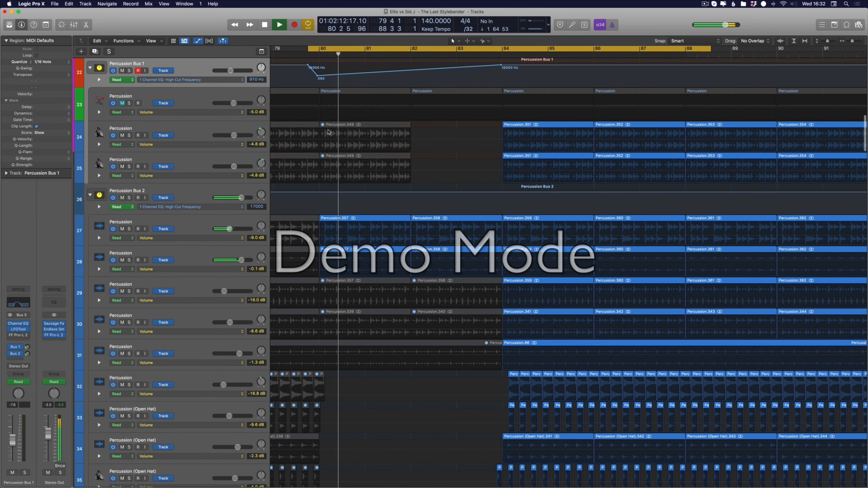
left_click_drag(319, 75, 318, 82)
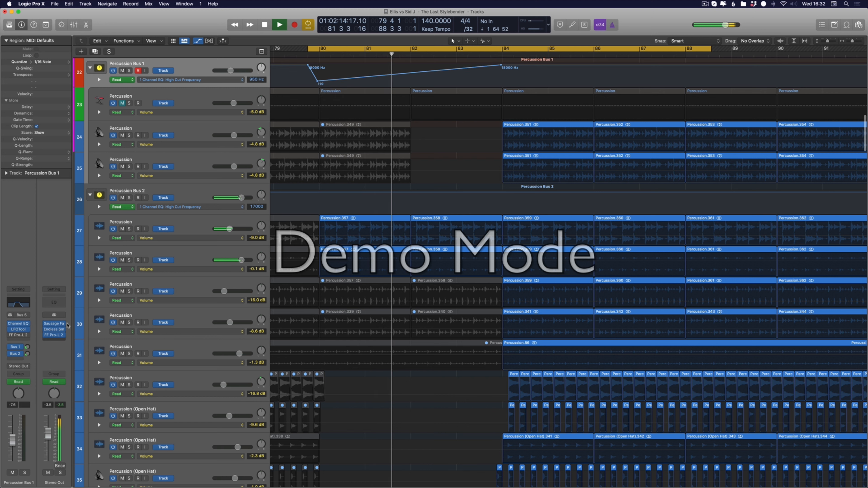
key("space")
key("space")
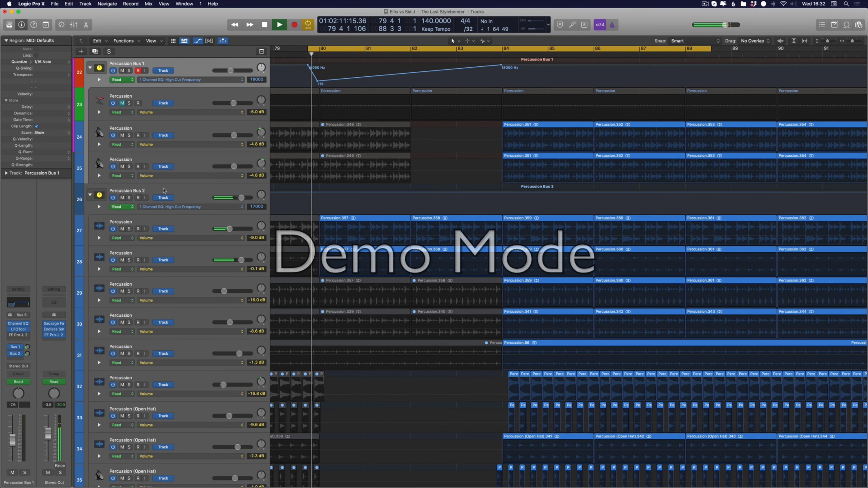
Step: Automate Percussion Bus 2's high cut frequency to dip near bar 80 and rise back to 17000 Hz by bar 84, and replay it
left_click(159, 196)
left_click(219, 207)
left_click(327, 202)
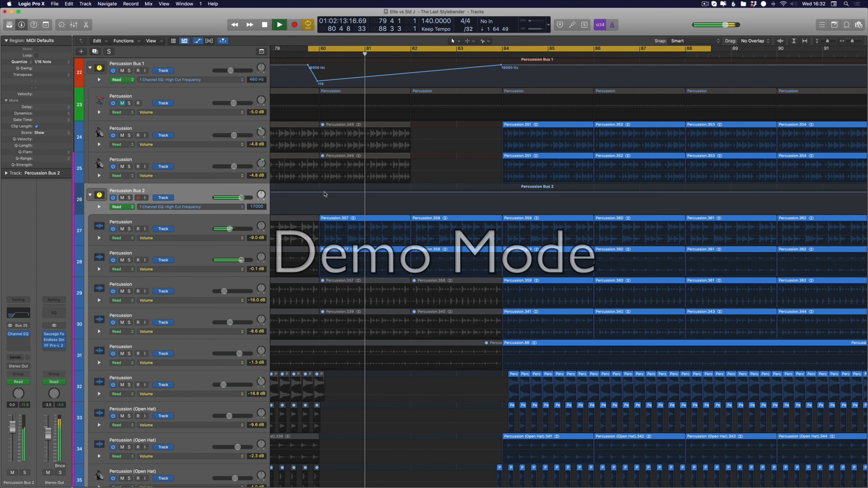
left_click(321, 192)
scroll(570, 182, "up", 1)
left_click(501, 193)
left_click(313, 193)
left_click_drag(321, 192, 319, 206)
key("space")
key("space")
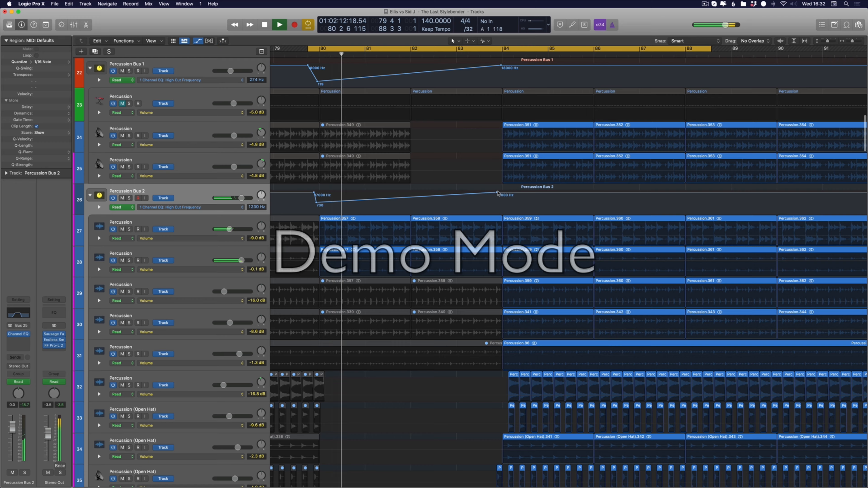
Step: Automate Clap Bus 2's high cut frequency to drop just before bar 80 and climb back to 17000 Hz at bar 84
scroll(319, 205, "down", 3)
scroll(284, 150, "down", 10)
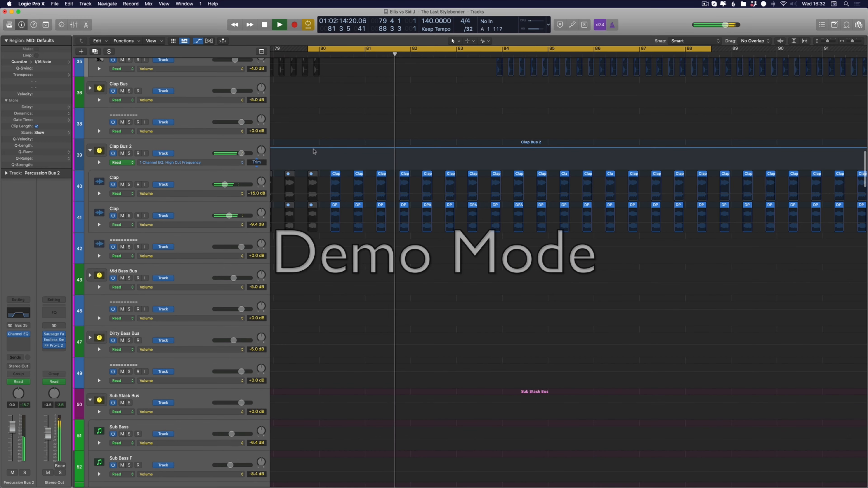
left_click(283, 148)
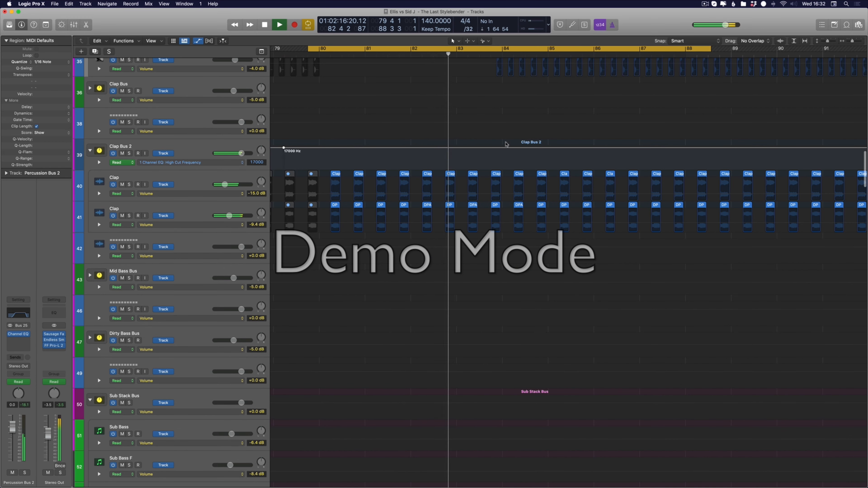
left_click(501, 148)
left_click_drag(308, 152, 307, 161)
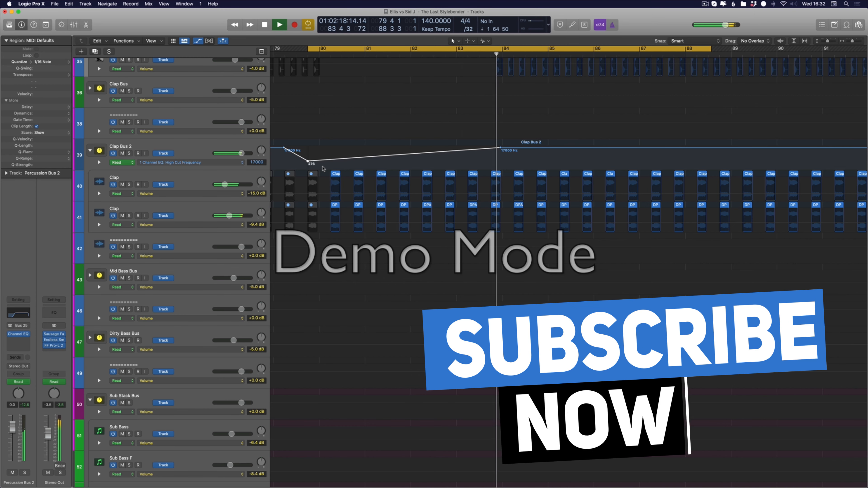
key("space")
left_click(704, 4)
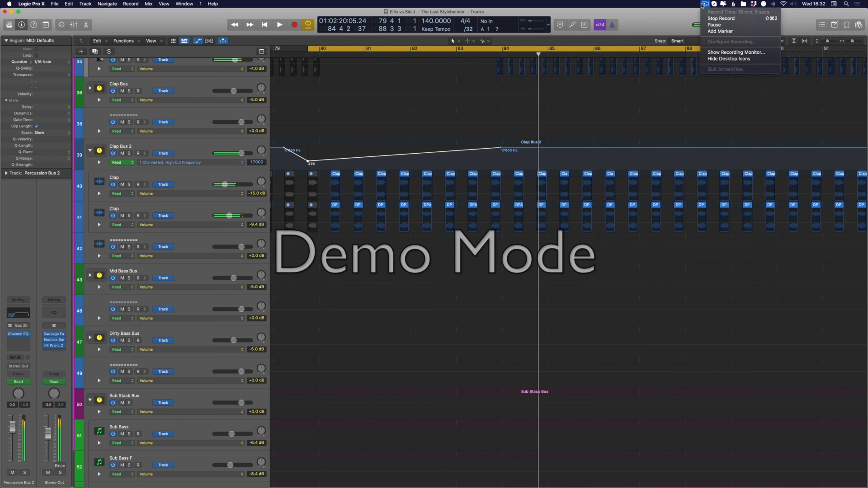
left_click(710, 25)
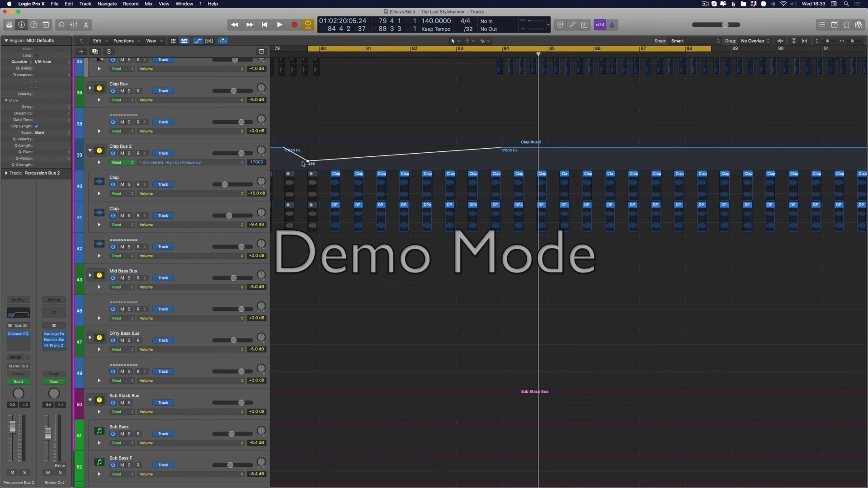
Step: Play the filtered percussion, hide the automation lanes, and set the cycle to bar 83 through bar 84
key("space")
key("a")
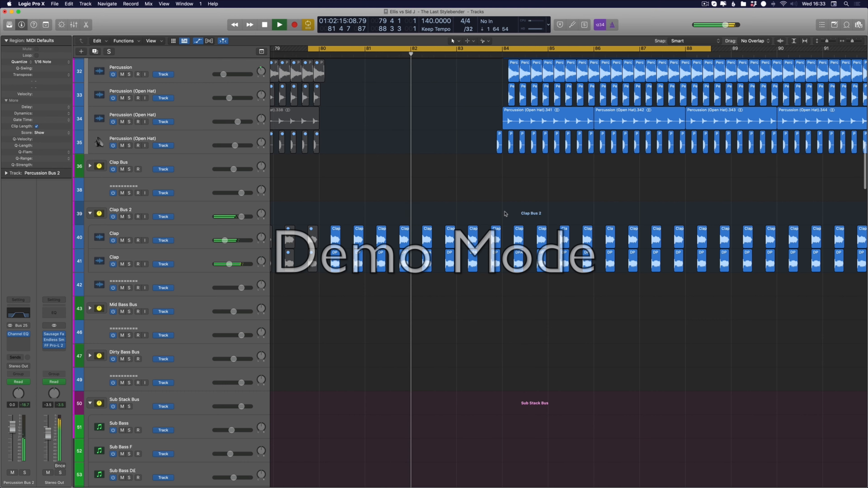
key("super+f")
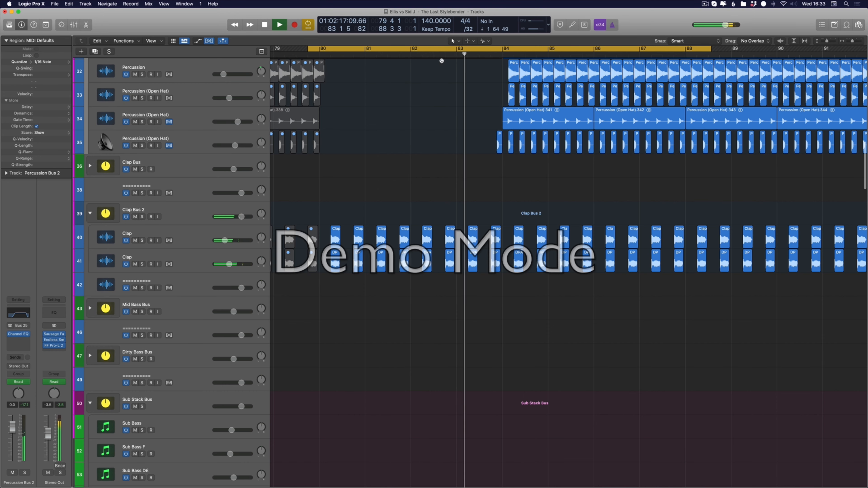
key("super+Up")
left_click_drag(458, 50, 503, 59)
scroll(484, 205, "up", 3)
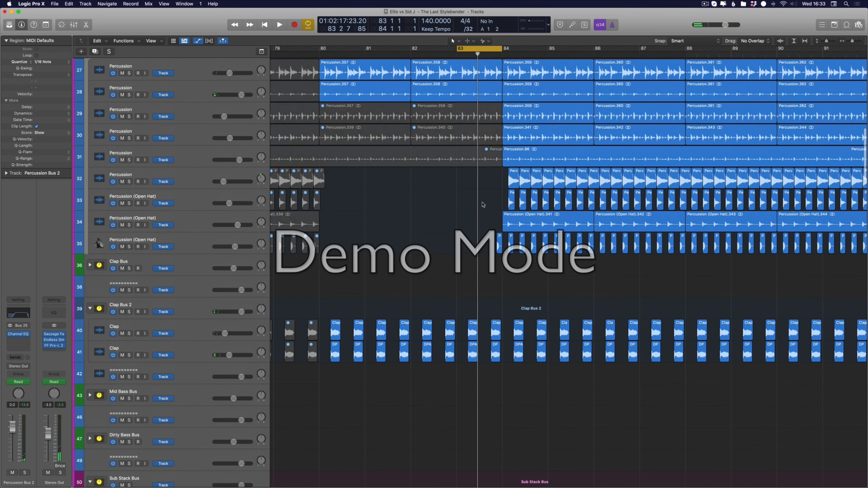
Step: Examine the note pitch of the Sub region ending at bar 84 in the Piano Roll and close the editor
scroll(485, 195, "down", 2)
scroll(485, 190, "up", 5)
scroll(344, 325, "up", 5)
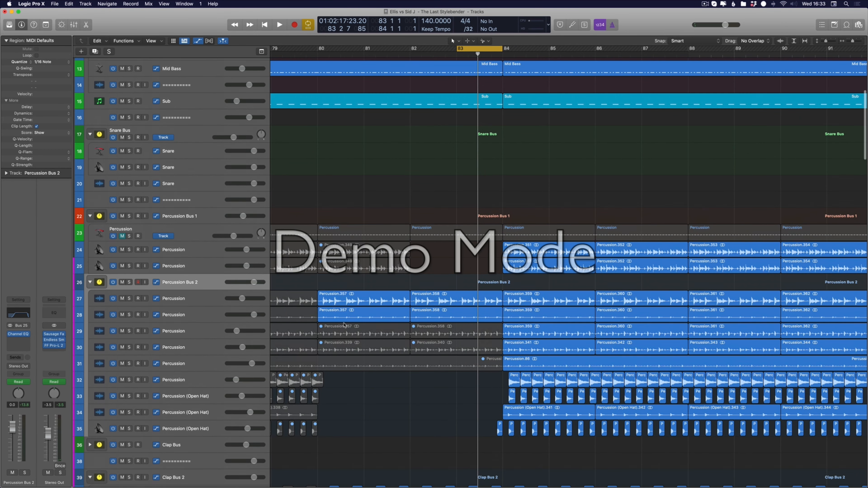
double_click(304, 100)
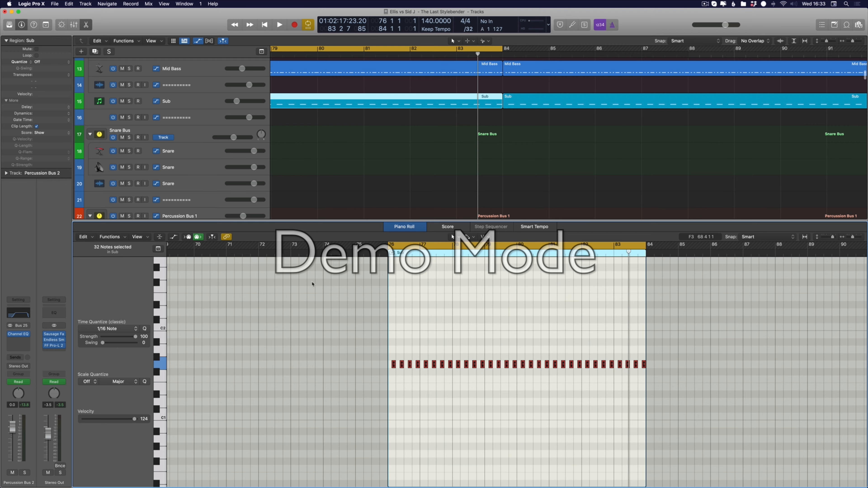
key("e")
scroll(258, 242, "up", 6)
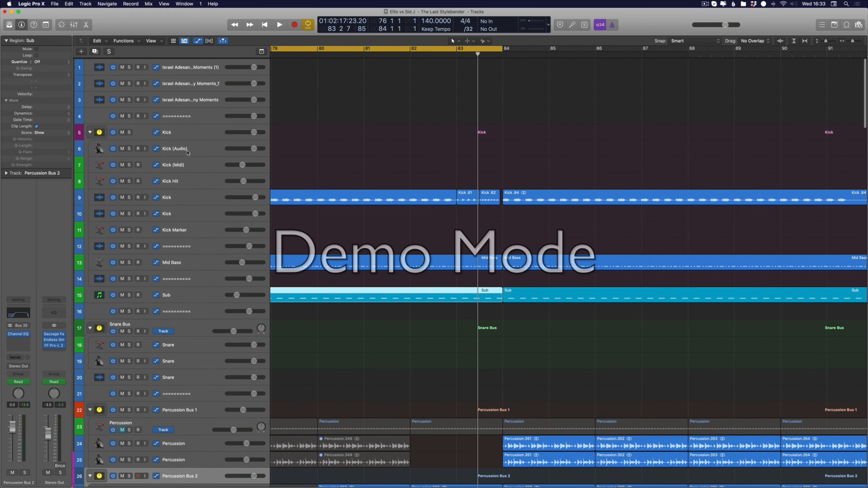
Step: Create one new software instrument track directly below track 4 with the default patch
left_click(193, 117)
key("super+space")
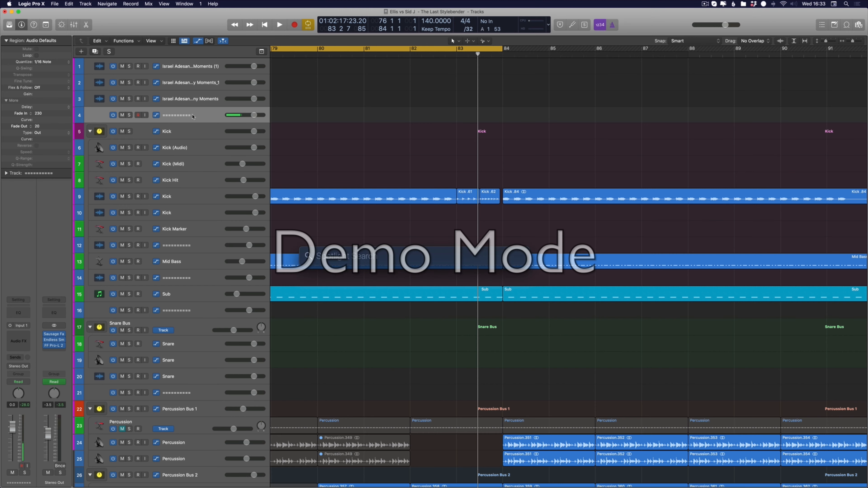
key("Escape")
key("alt+super+n")
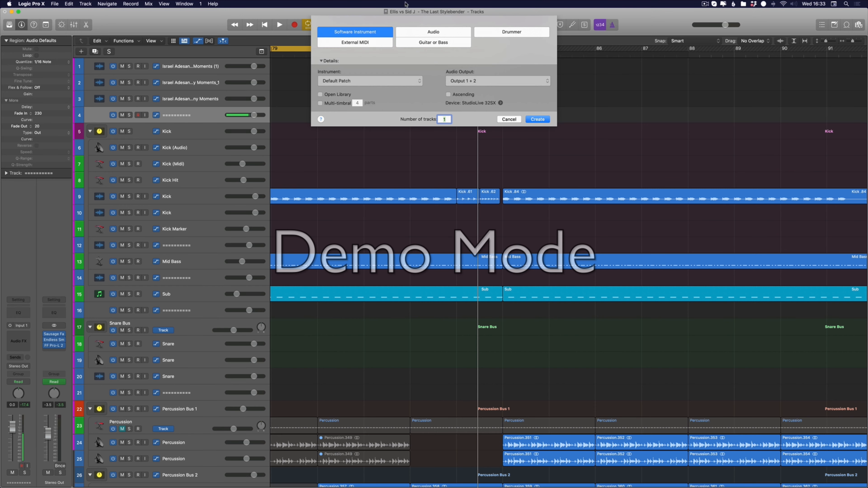
key("Return")
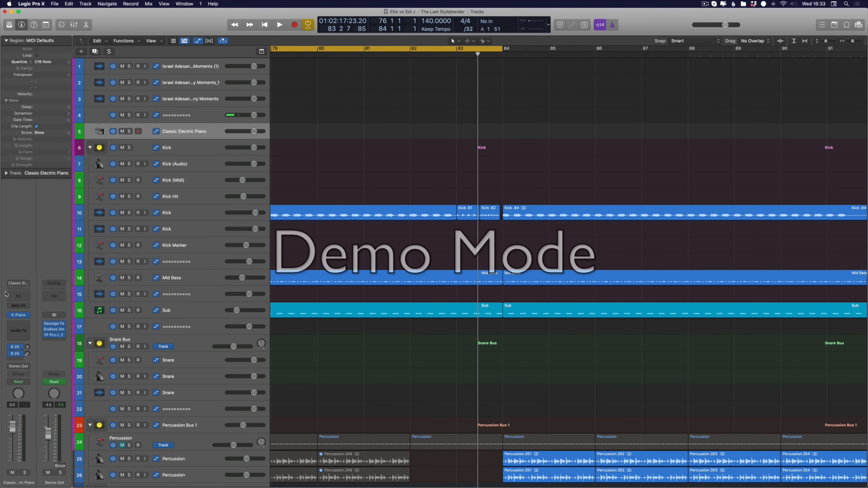
Step: Replace the new track's electric piano with Sampler and load the "A" setting from Transition Samples
left_click(19, 316)
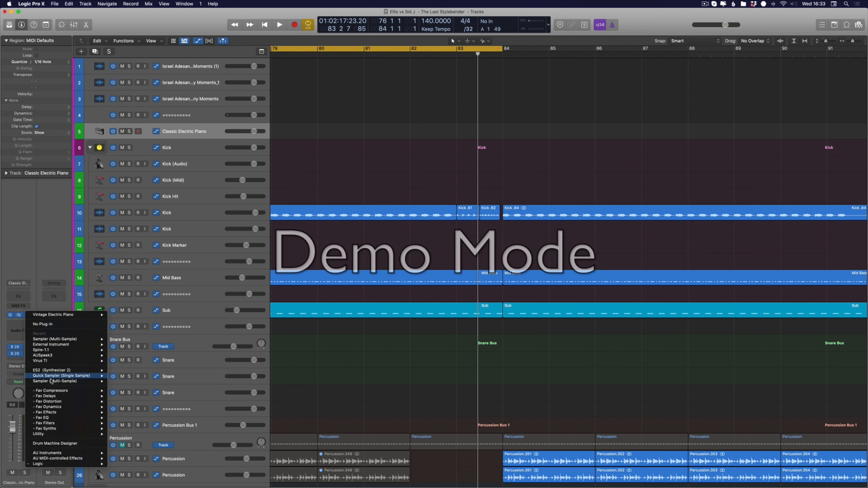
left_click(118, 387)
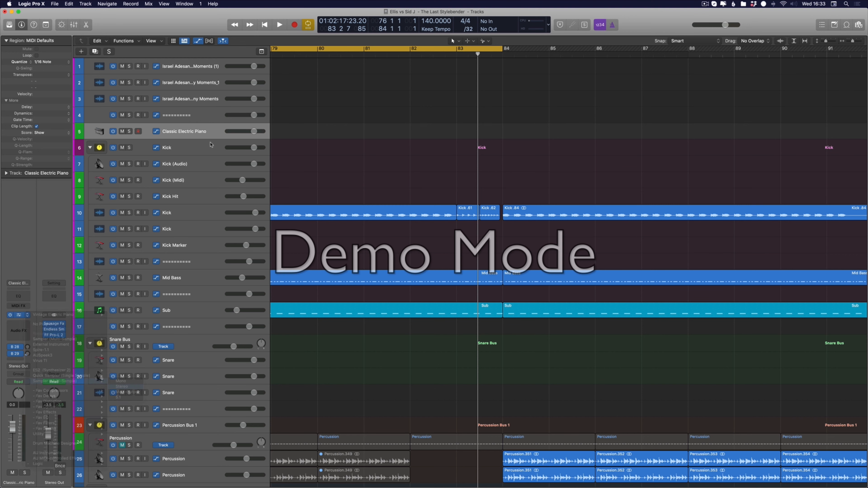
left_click(339, 112)
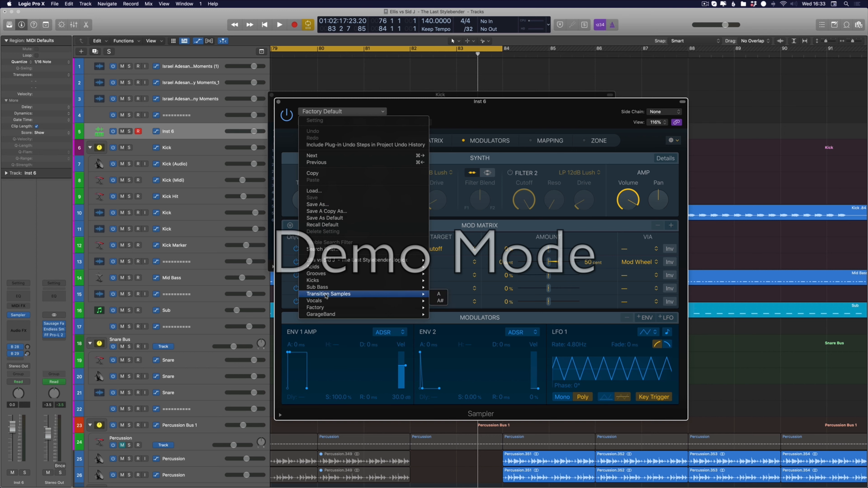
left_click(439, 295)
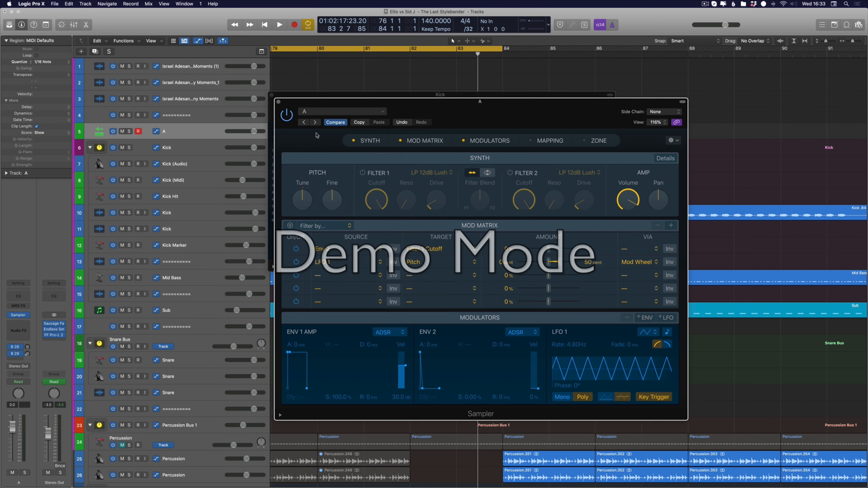
left_click(279, 102)
Step: Insert the stereo Waves SoundShifter Pitch (s) effect on the Sampler track and hide the plug-in windows
left_click(16, 327)
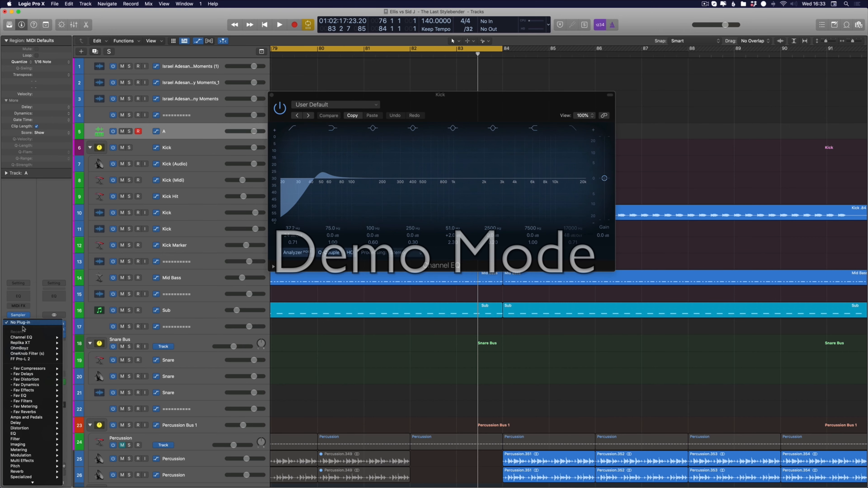
mouse_move(31, 486)
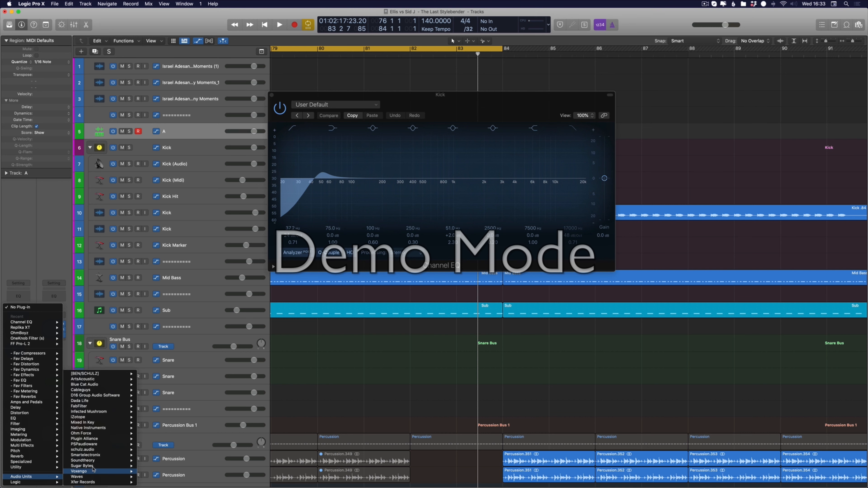
mouse_move(95, 453)
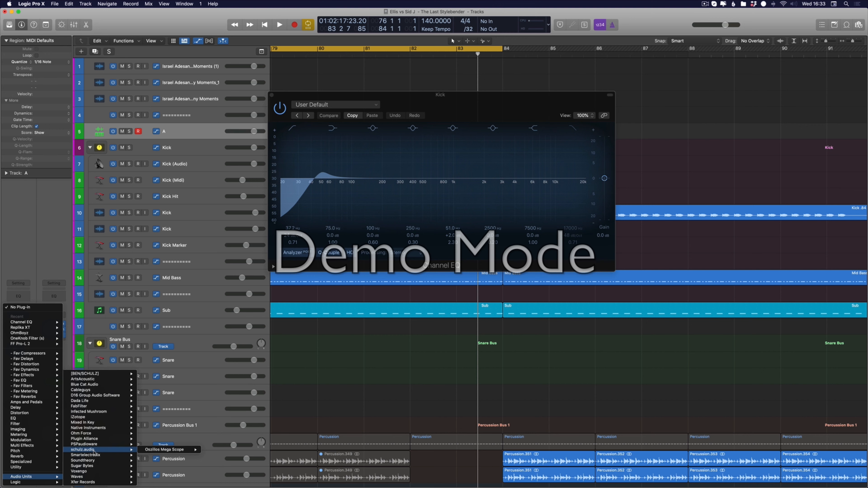
mouse_move(77, 478)
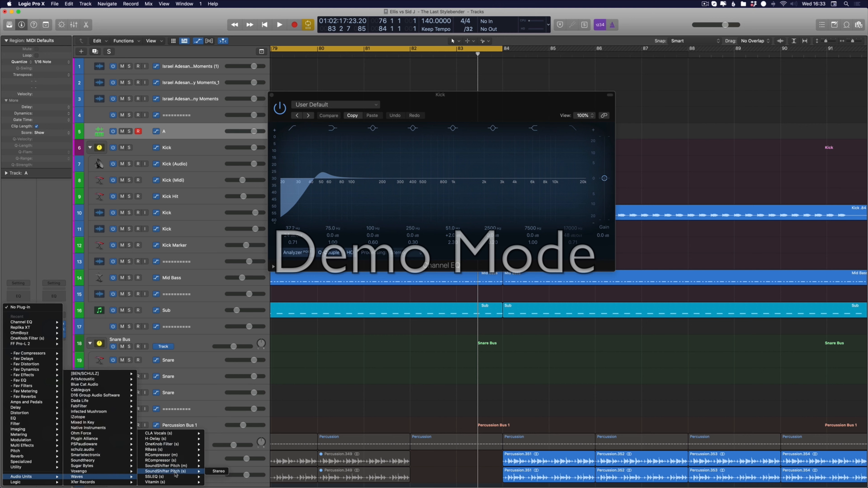
left_click(209, 472)
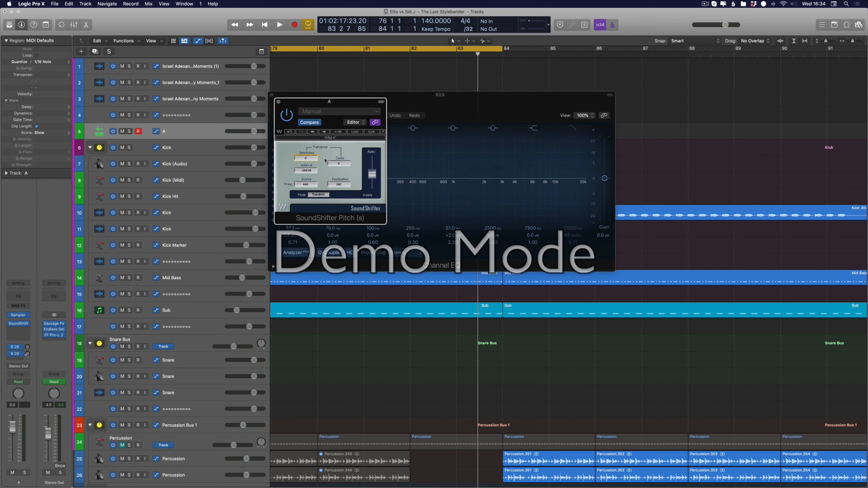
key("v")
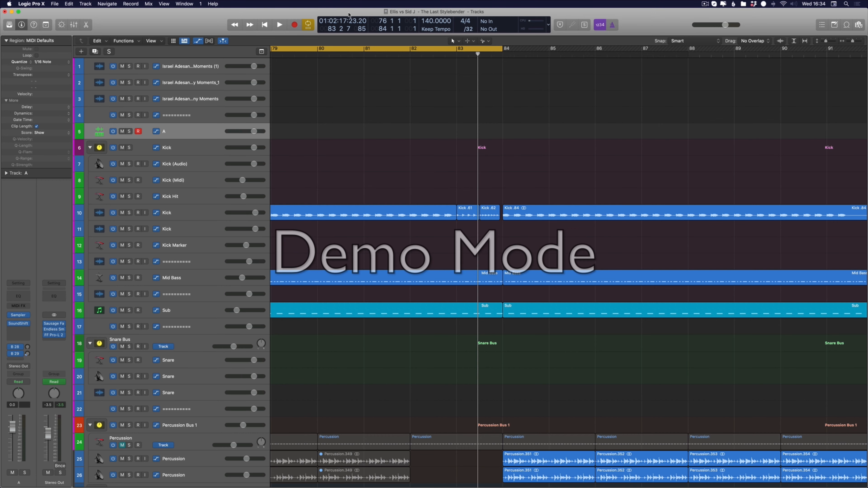
Step: Create an empty MIDI region on the A Sampler track spanning bar 83 to bar 84
key("space")
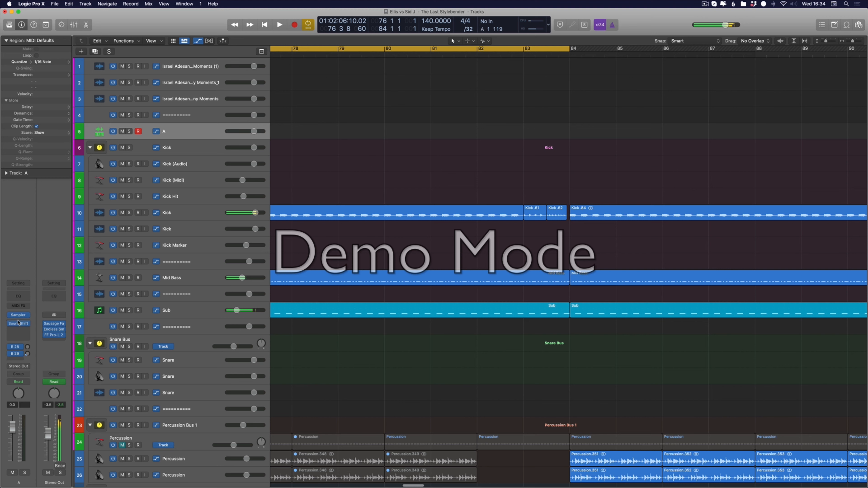
left_click(530, 133, "super")
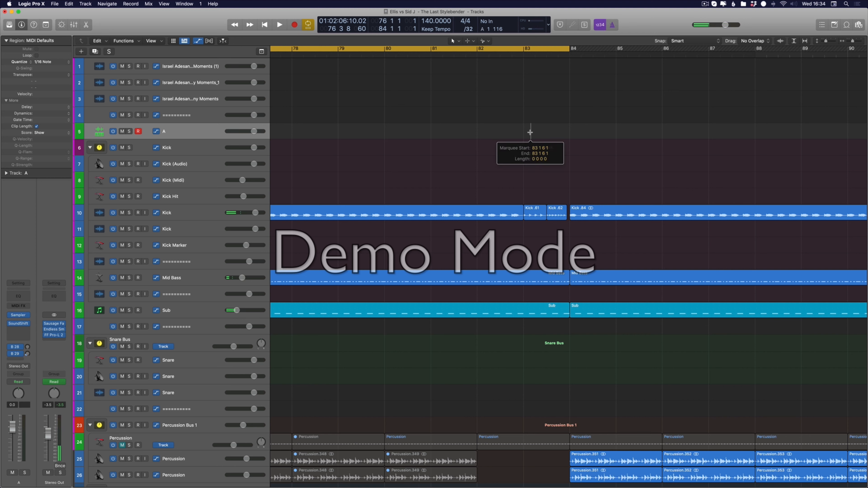
left_click(473, 42)
left_click(543, 134, "super")
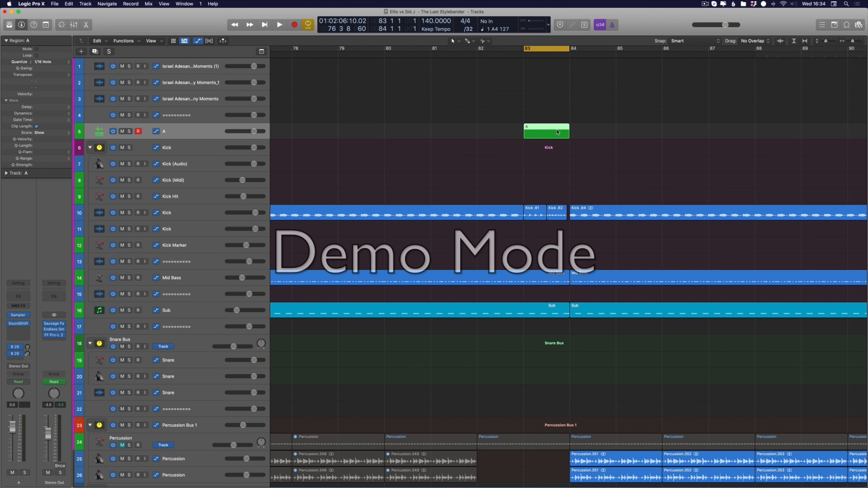
Step: Add a single D1 note to the A region in the Piano Roll, sized to fill the bar from 83 to 84
double_click(534, 130)
scroll(556, 369, "right", 1)
key("super+Right")
key("super+Right")
key("super+Right")
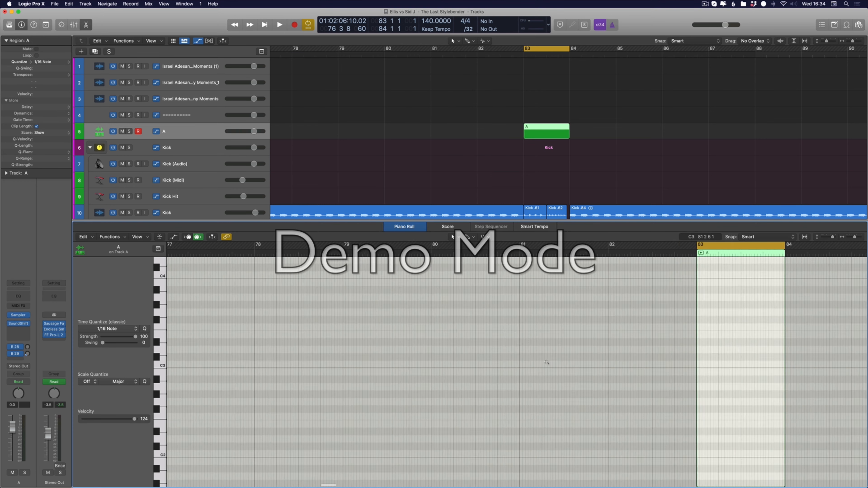
scroll(162, 389, "down", 4)
scroll(162, 389, "down", 2)
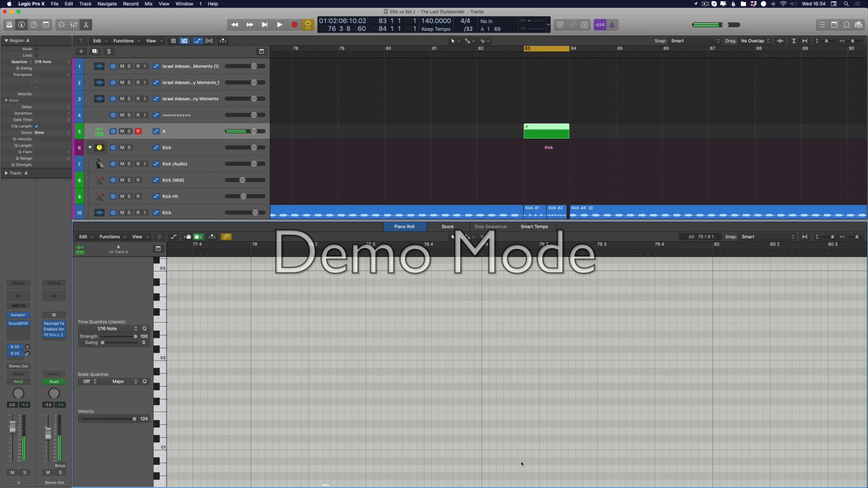
key("space")
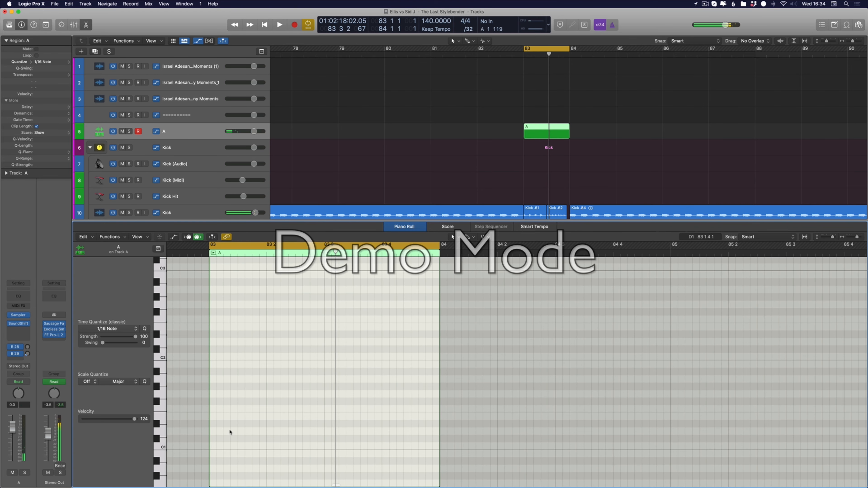
left_click(214, 433)
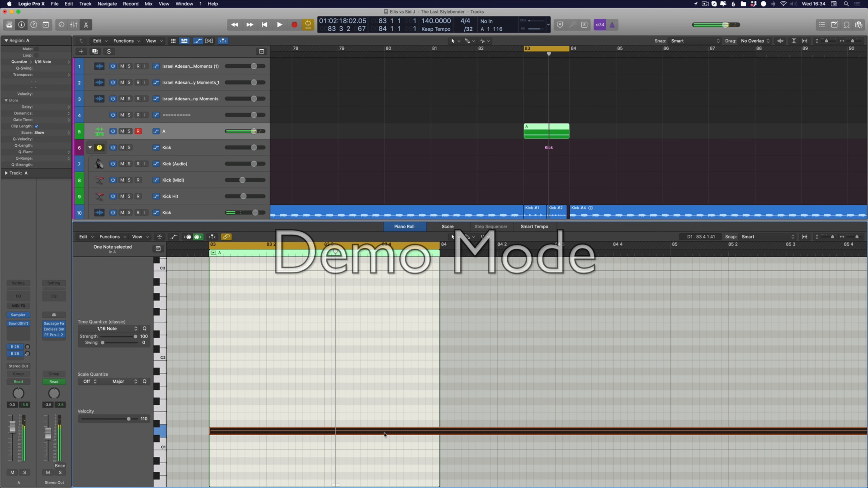
left_click_drag(440, 434, 440, 434)
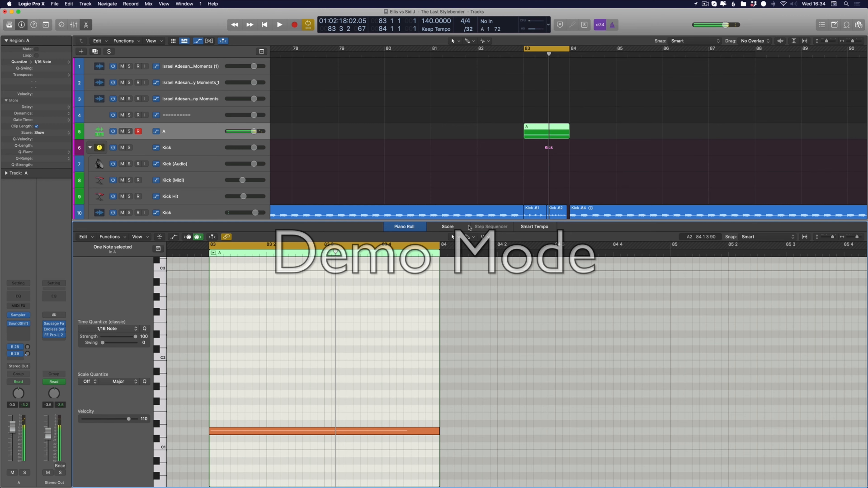
Step: Close the Piano Roll and cut the Kick, Mid Bass and Sub parts between bar 83 beat 3 and bar 84
key("p")
key("super+Up")
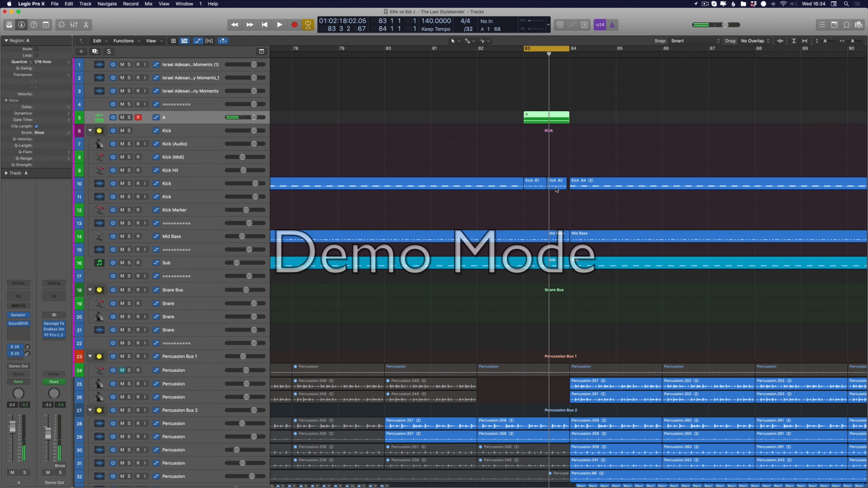
left_click_drag(566, 241, 546, 268)
left_click(562, 278)
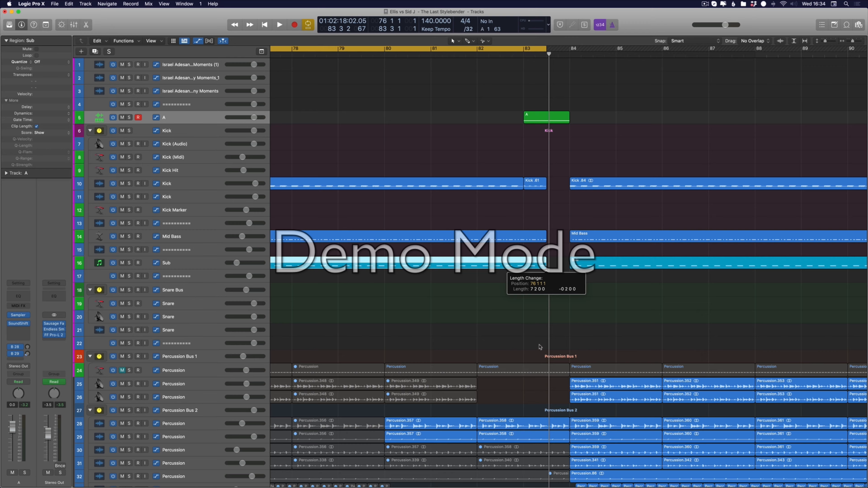
Step: Move the cycle range to span bar 82 to about bar 86 and play back the transition
key("space")
scroll(586, 142, "down", 5)
scroll(601, 140, "up", 5)
left_click_drag(605, 51, 806, 57)
scroll(622, 240, "right", 2)
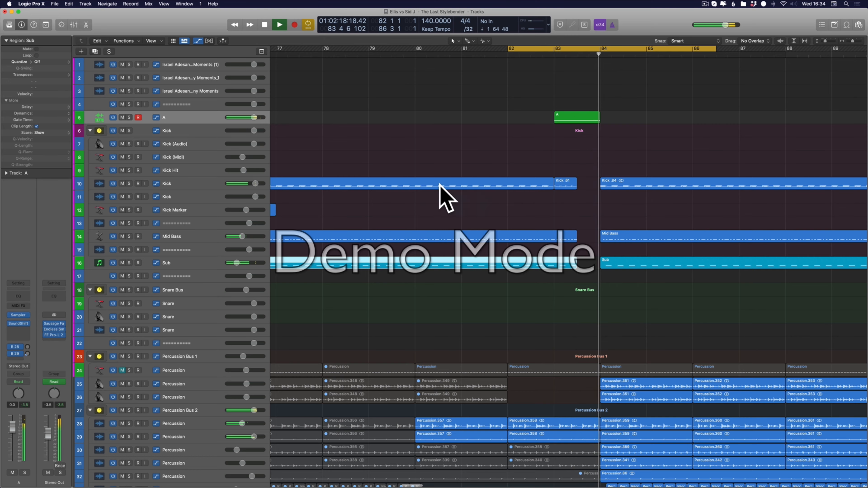
key("space")
Step: Shorten track 29's Percussion region to end at bar 83 beat 3 and delete the last claps before bar 84 on tracks 41 and 42
scroll(602, 252, "right", 2)
scroll(602, 252, "down", 3)
left_click_drag(535, 350, 528, 379)
left_click(537, 377, "shift")
scroll(552, 323, "down", 5)
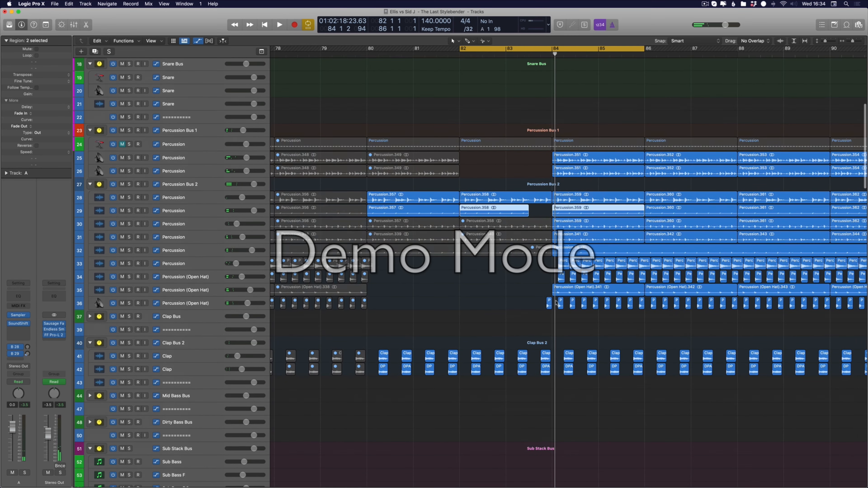
left_click_drag(548, 345, 546, 369)
key("BackSpace")
Step: Shorten the Percussion region before bar 84 on track 28 to end at about bar 83 beat 3
scroll(542, 280, "up", 3)
scroll(543, 280, "right", 2)
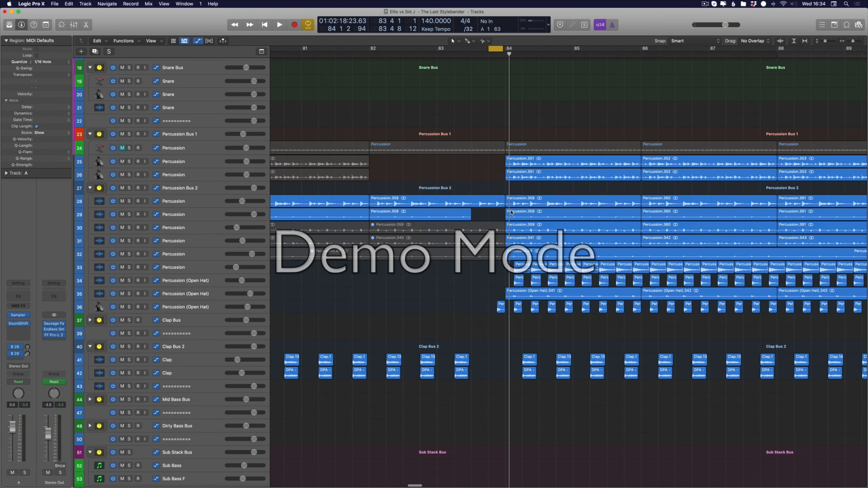
left_click_drag(483, 205, 452, 208)
Step: Play the transition and examine the remaining tracks for parts that still sound between bar 83 beat 3 and bar 84
key("space")
scroll(457, 226, "down", 15)
scroll(458, 226, "down", 10)
scroll(451, 270, "up", 12)
scroll(453, 270, "up", 20)
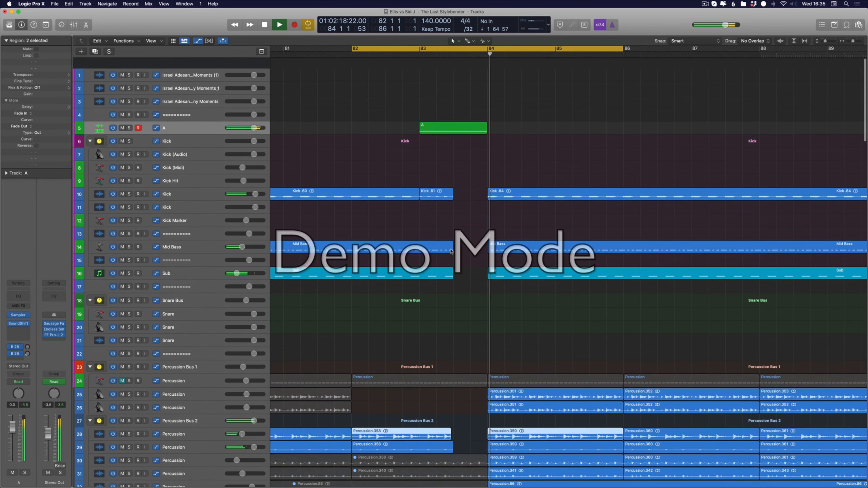
scroll(430, 194, "down", 1)
key("space")
key("space")
scroll(445, 281, "down", 12)
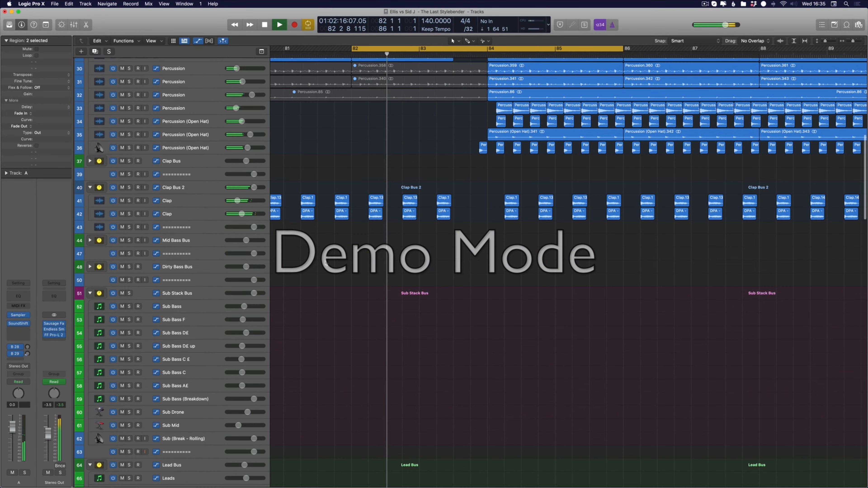
key("space")
scroll(322, 284, "up", 7)
scroll(225, 242, "up", 5)
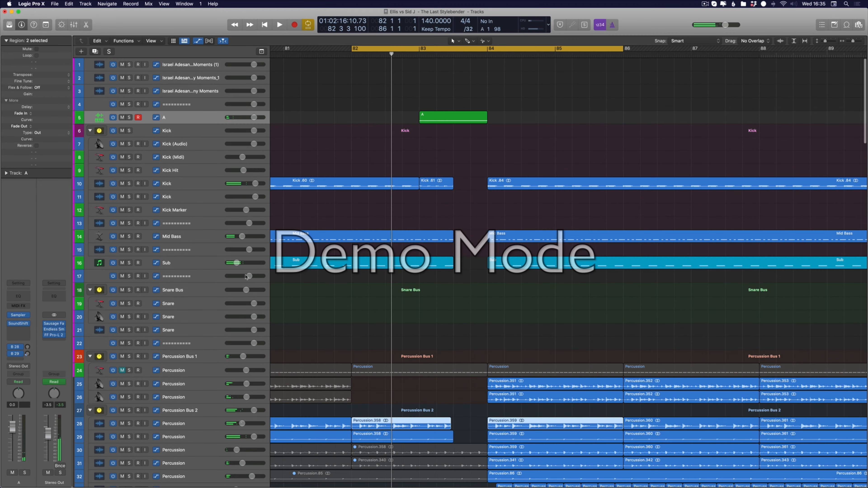
scroll(273, 269, "down", 20)
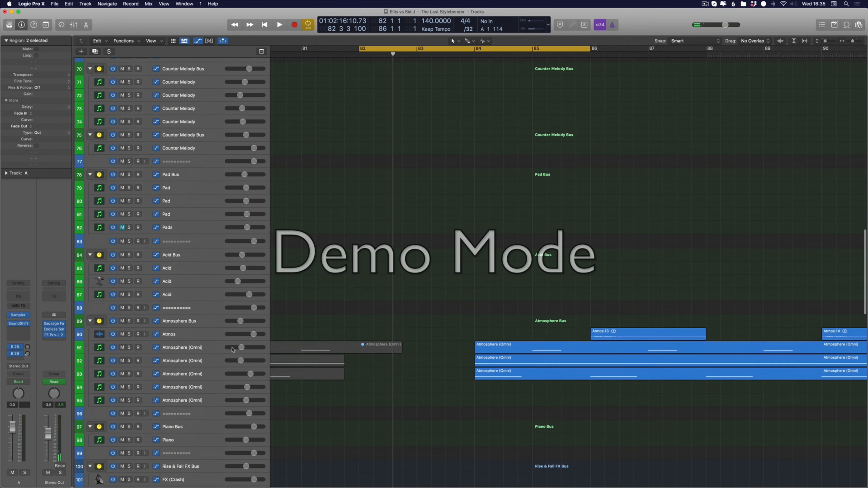
scroll(227, 385, "down", 18)
key("super+Left")
key("super+Left")
key("super+Left")
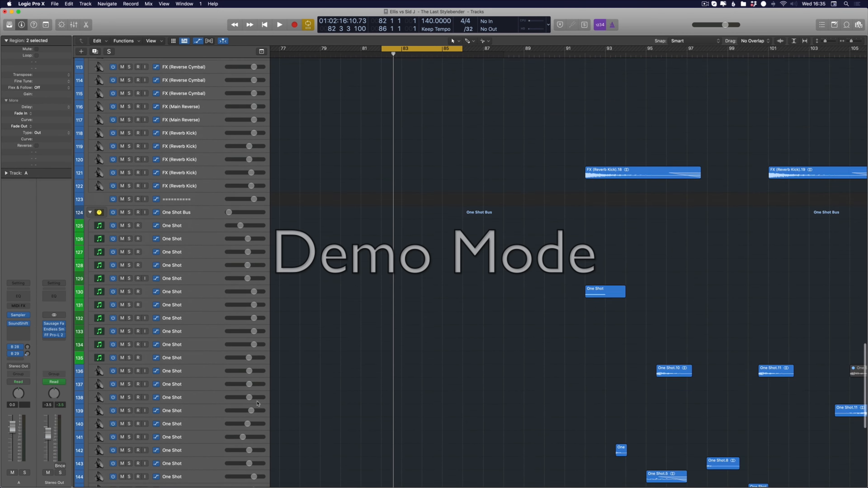
Step: Delete the Vocals.173 and Vocals.174 regions and shorten Vocals.122 to end at bar 83 beat 3
left_click(120, 224)
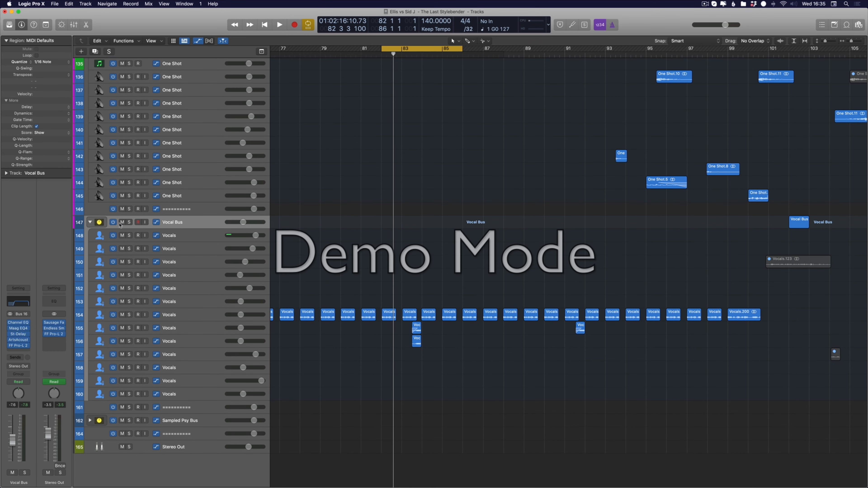
key("super+Right")
key("super+Right")
key("space")
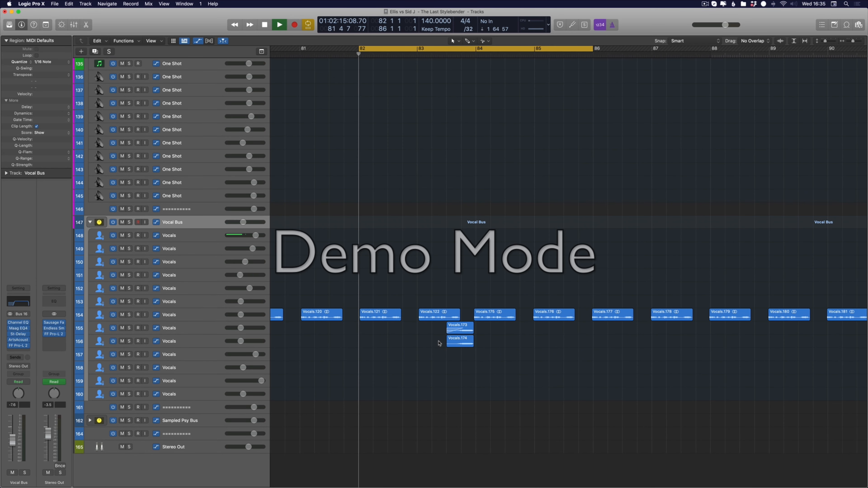
key("super+u")
key("space")
left_click_drag(464, 359, 447, 319)
Step: Set the cycle range from late bar 82 to bar 87 and listen to the transition with the trimmed vocals
key("space")
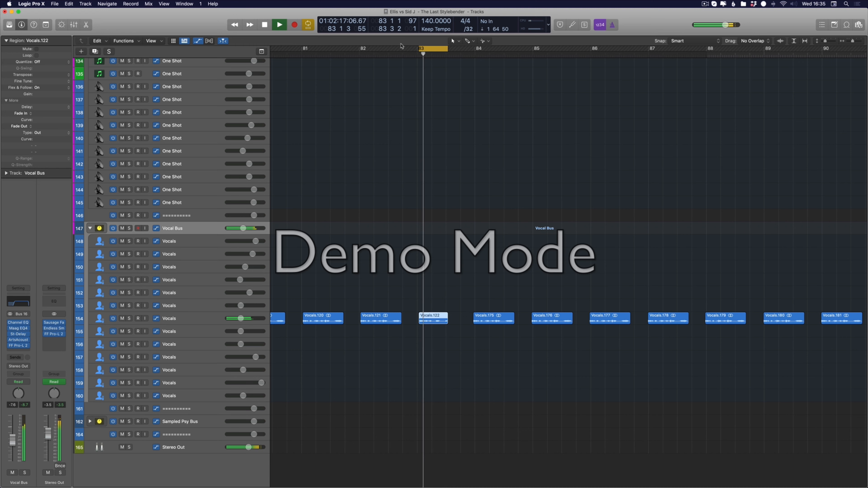
left_click_drag(394, 49, 666, 48)
key("space")
key("space")
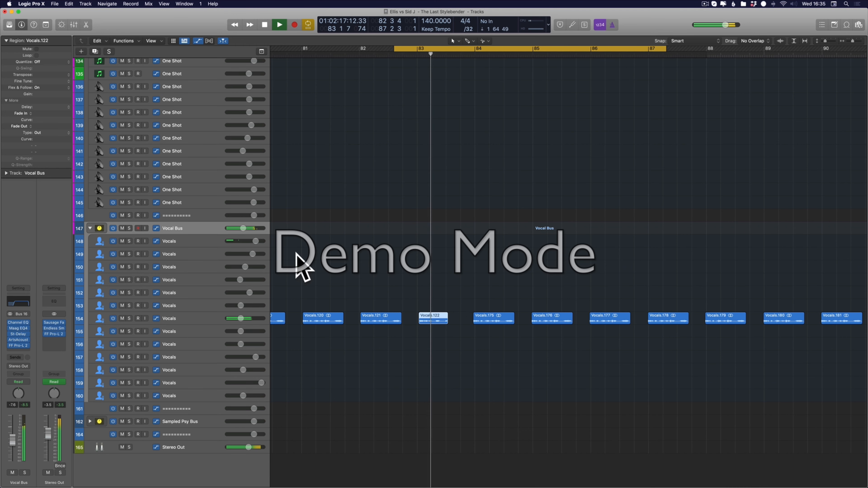
key("space")
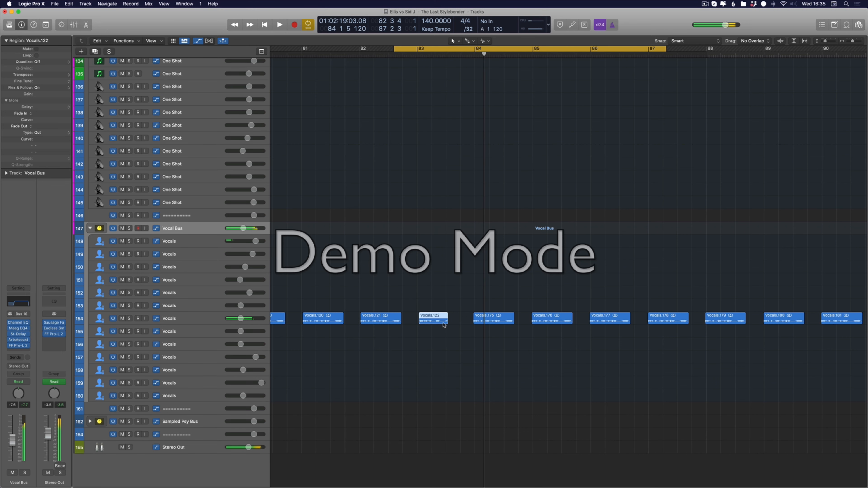
left_click(436, 325)
scroll(436, 325, "up", 20)
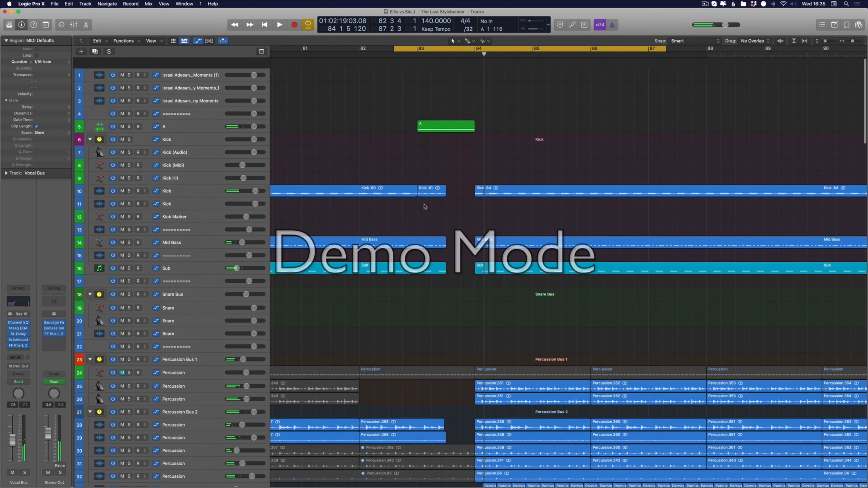
Step: Raise the A region's note to D#1 and play the transition over a cycle from late bar 82 to bar 86
double_click(441, 116)
left_click_drag(239, 362, 234, 359)
key("space")
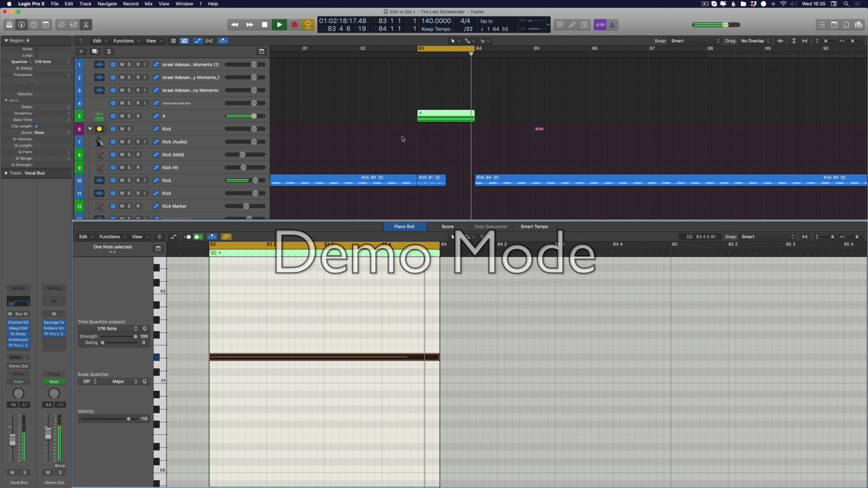
left_click_drag(391, 49, 610, 49)
key("space")
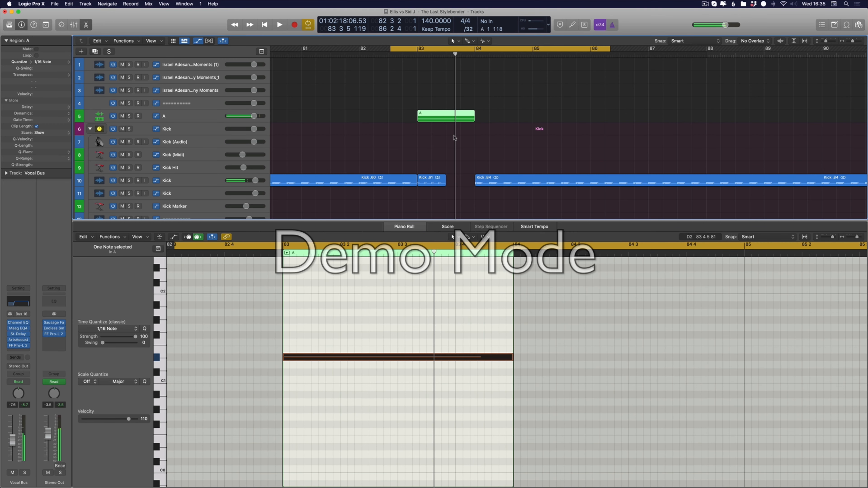
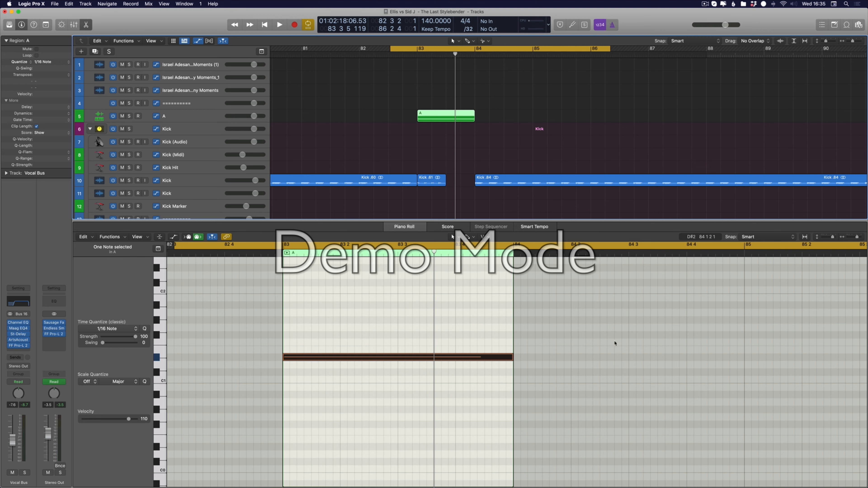
Step: Solo the A Sampler track and play its region through bar 84
left_click(129, 116)
key("space")
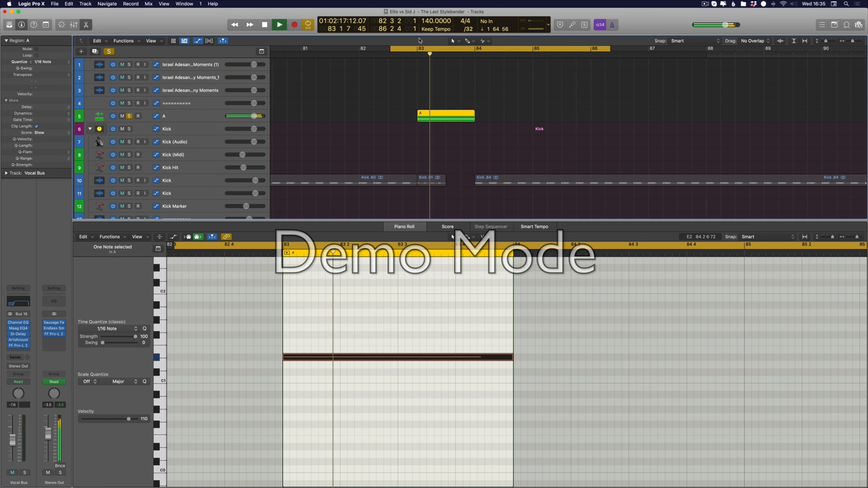
key("space")
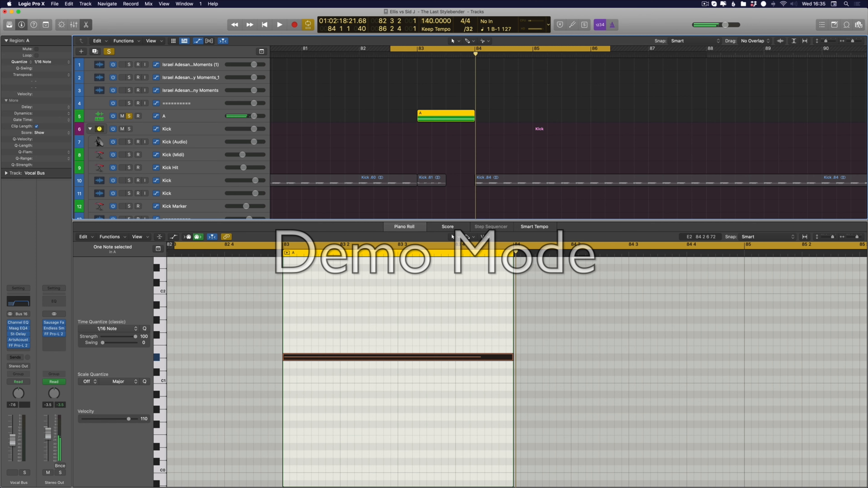
Step: Try a project tempo of 139 and show the global tracks across the whole arrangement
left_click_drag(426, 21, 427, 23)
left_click(489, 157)
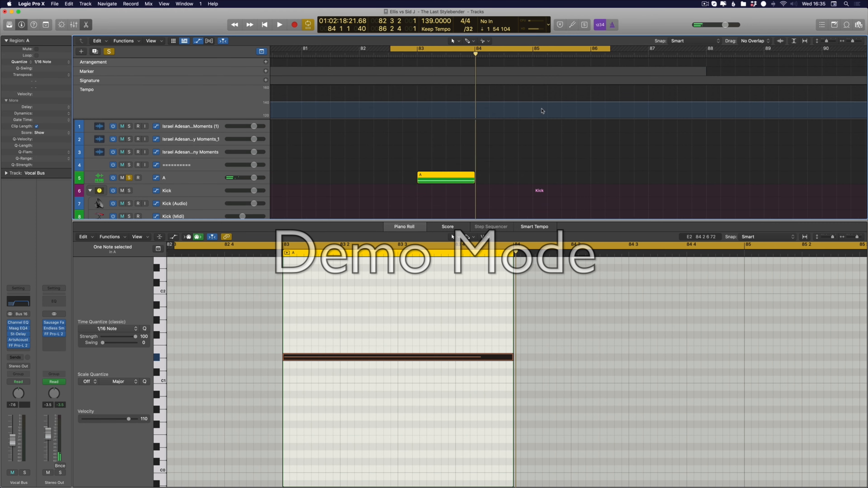
key("super+Left")
key("super+Left")
key("super+Left")
key("super+Left")
key("super+Left")
key("super+Left")
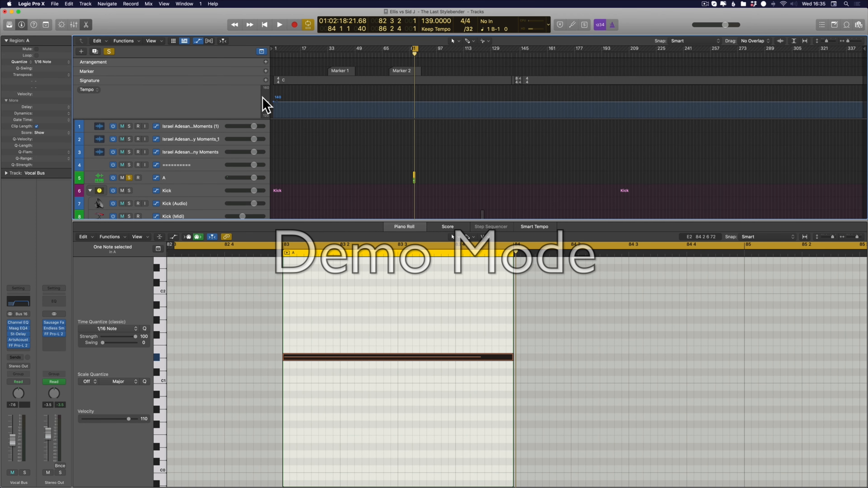
Step: Restore the project tempo to 140 and close the lower editor
left_click(278, 106)
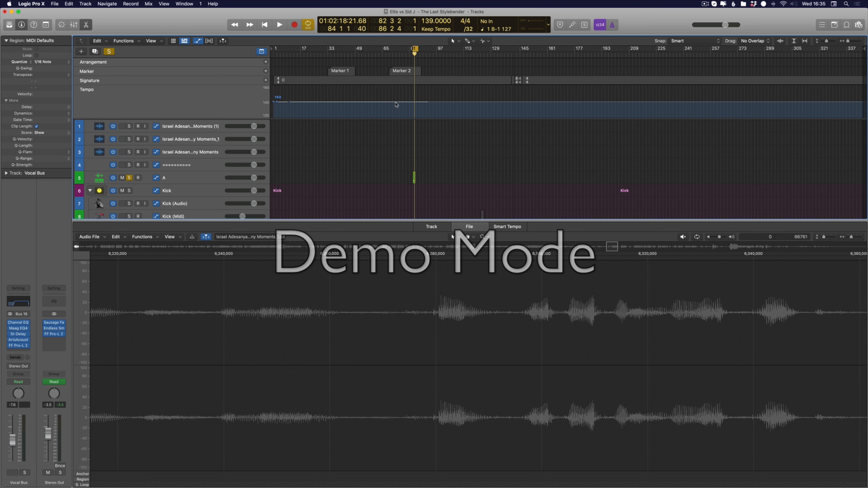
left_click_drag(269, 106, 267, 105)
left_click(485, 157)
key("p")
key("p")
Step: Bounce the A region at bar 83 in place to a new track named Transition 1, muting the source
scroll(470, 118, "down", 10)
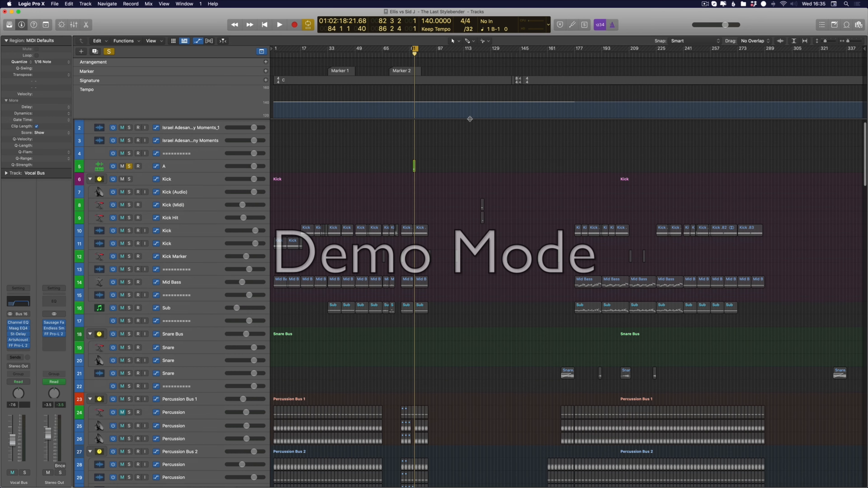
scroll(387, 156, "up", 8)
scroll(374, 144, "down", 2)
scroll(374, 144, "left", 2)
scroll(314, 145, "left", 2)
left_click(325, 136)
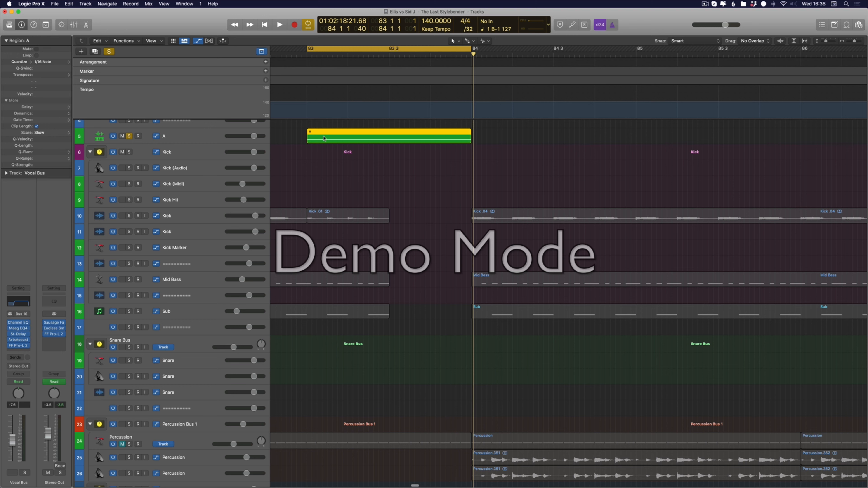
key("ctrl+b")
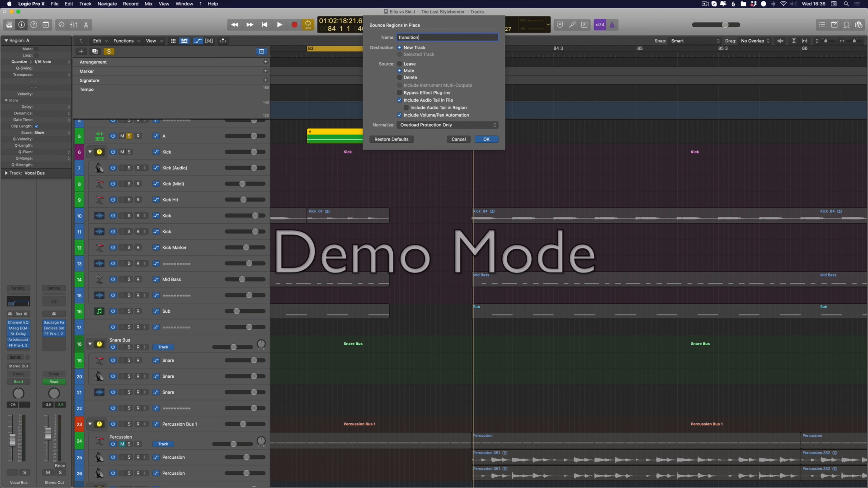
left_click(496, 140)
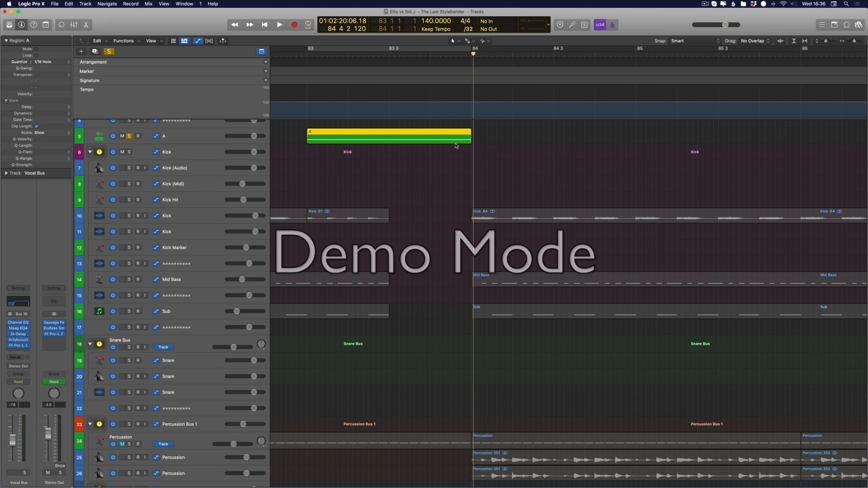
Step: Enlarge the tracks around the bounced Transition 1 region and hide the global tracks
key("super+Down")
key("super+Down")
key("super+Down")
key("super+Down")
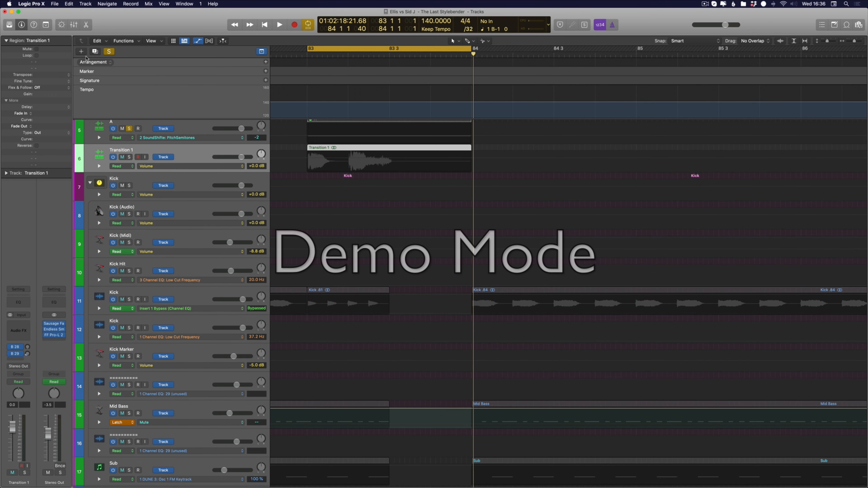
right_click(122, 100)
left_click(136, 126)
right_click(149, 80)
left_click(223, 70)
left_click(261, 51)
Step: Switch the track display from automation to Flex, then unsolo the A track and select the Transition 1 region
key("super+Down")
key("super+Right")
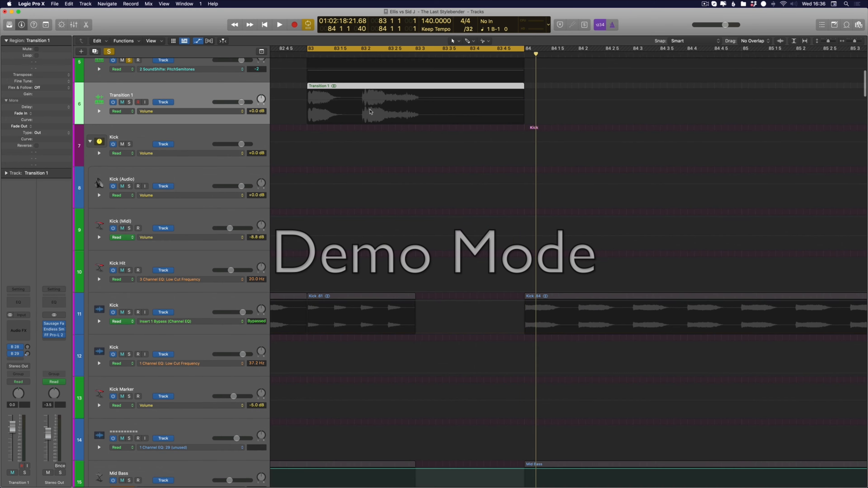
key("super+Right")
key("super+f")
key("super+Up")
left_click(594, 119)
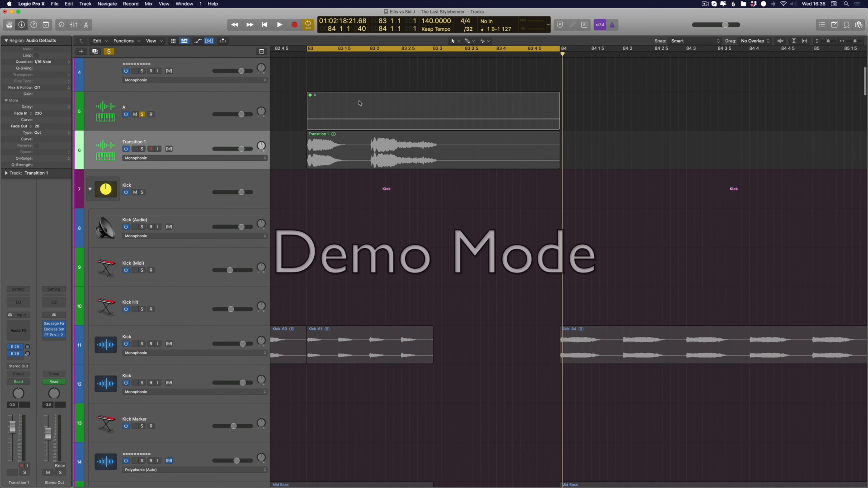
left_click(141, 115)
left_click(385, 167)
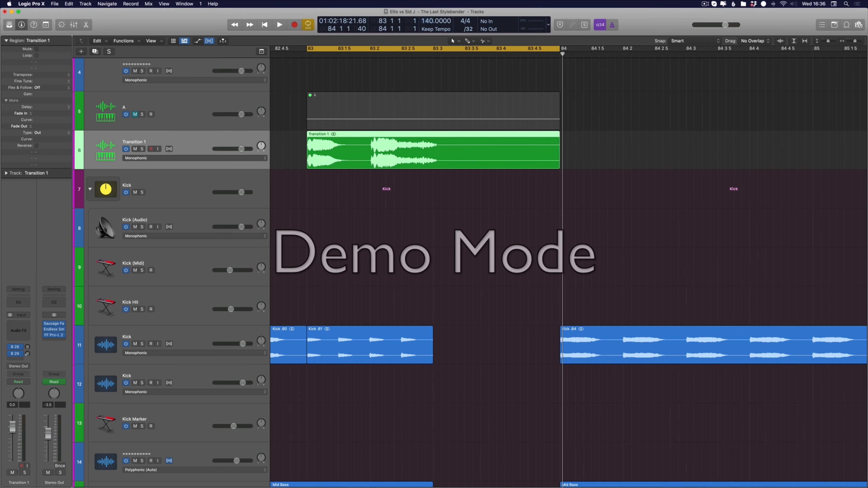
Step: Try a project tempo of 139, then undo it together with the Transition 1 bounce
left_click_drag(430, 21, 429, 26)
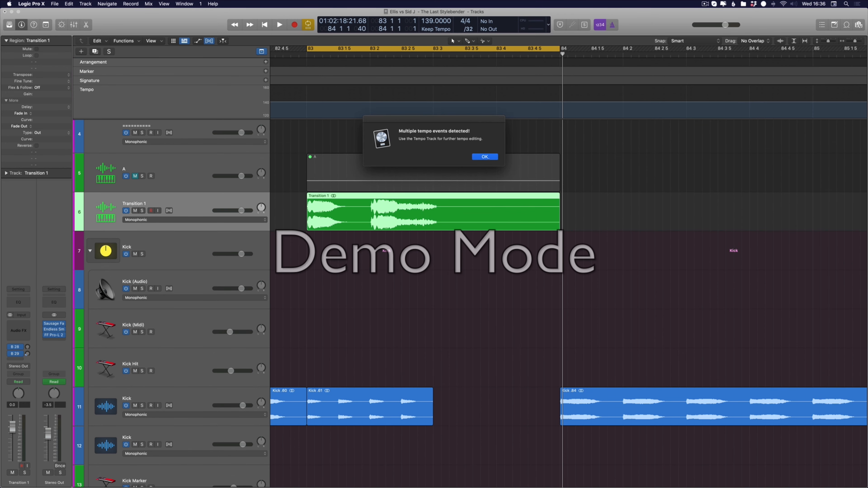
left_click(488, 158)
key("super+z")
key("super+z")
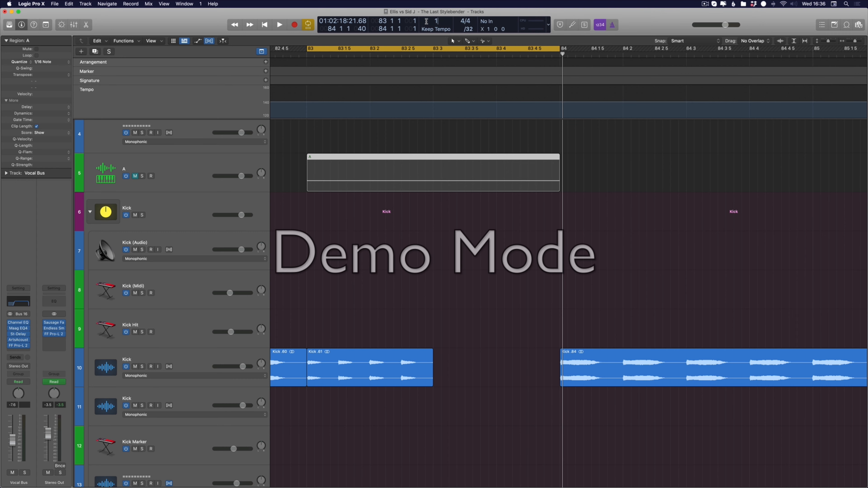
Step: Try a project tempo of 138 and undo the change
left_click_drag(429, 21, 422, 73)
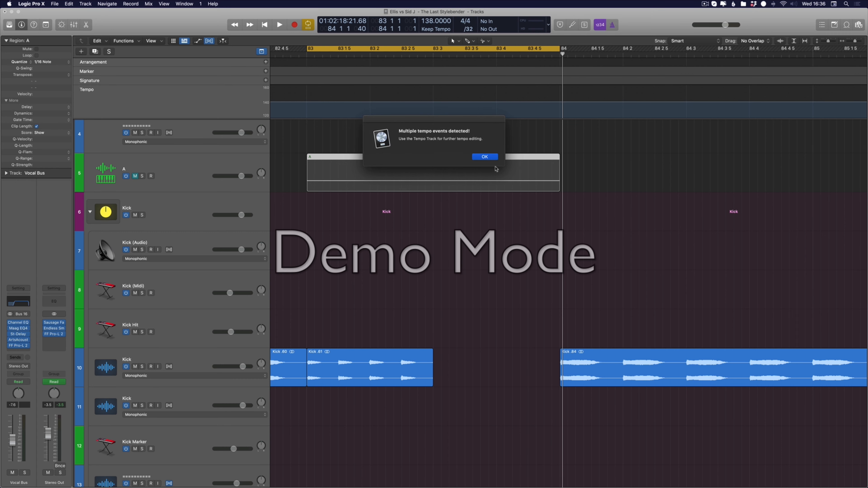
left_click(485, 157)
key("super+z")
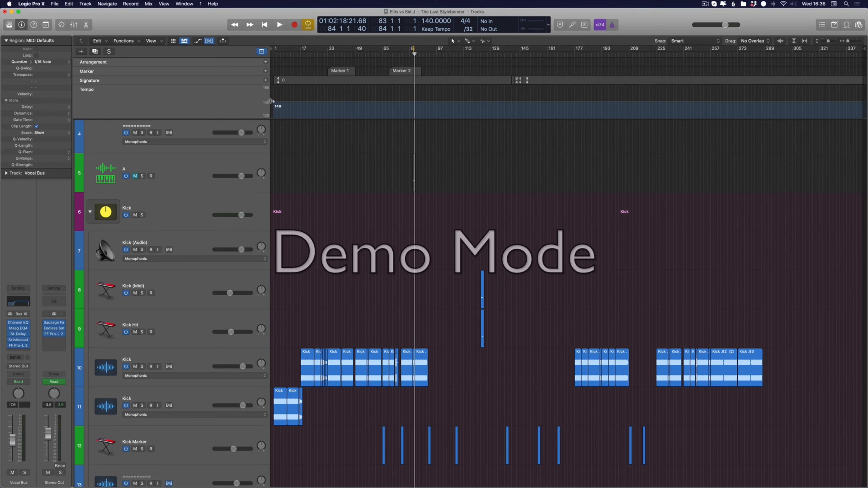
Step: Clear the extra tempo event near the start of the Tempo track, leaving a single tempo of 140
left_click_drag(274, 103, 273, 103)
scroll(431, 247, "up", 5)
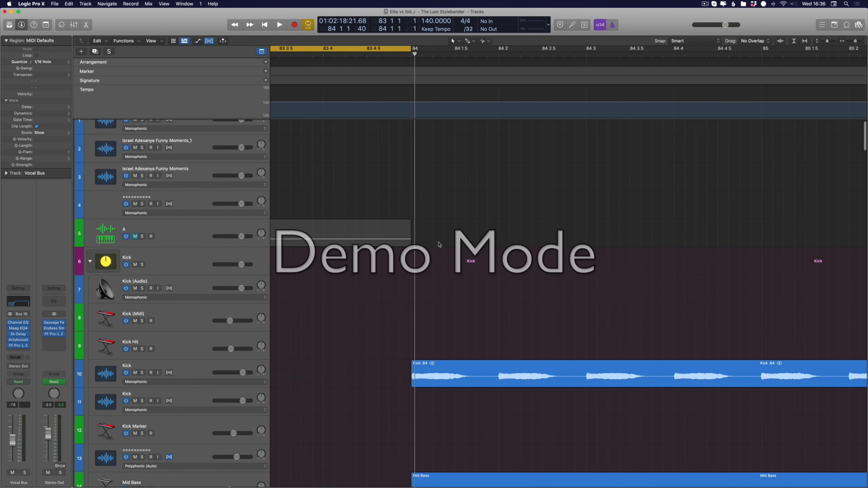
scroll(438, 245, "down", 5)
scroll(556, 294, "up", 4)
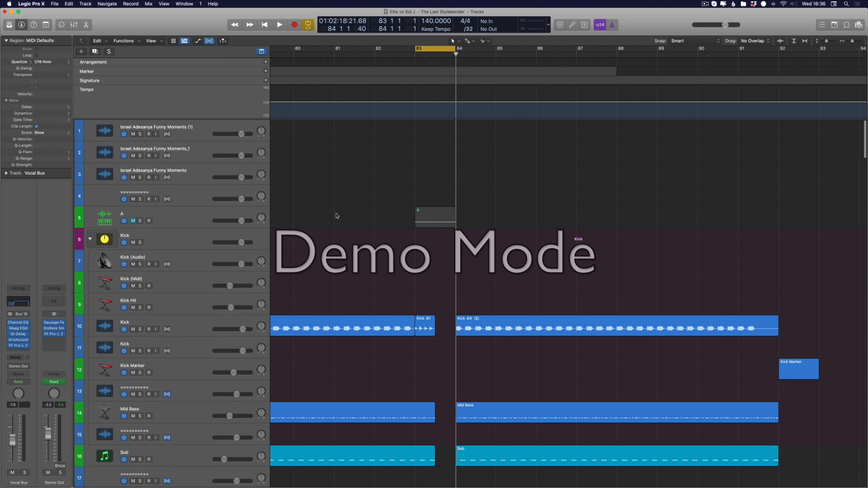
Step: Undo the recent edits around bar 83 back past the removal of the Kick fill, and reinstate them
key("super+z")
key("super+z")
key("super+z")
key("super+z")
key("super+z")
key("super+z")
key("super+z")
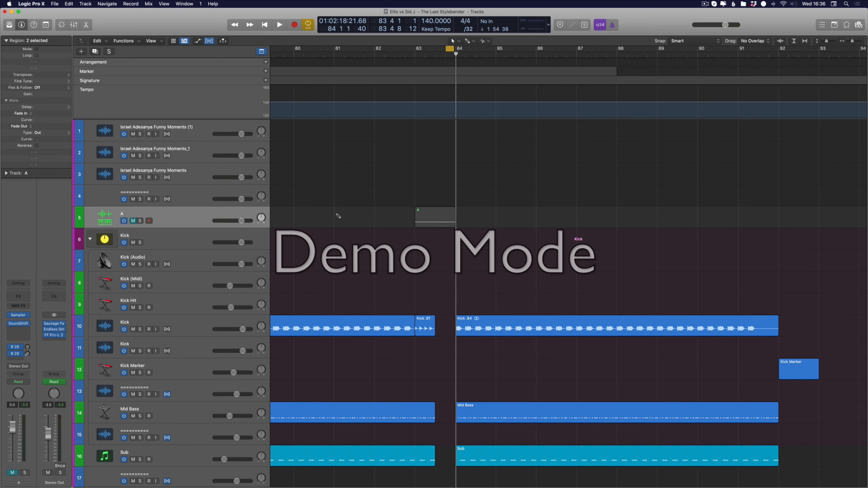
key("super+z")
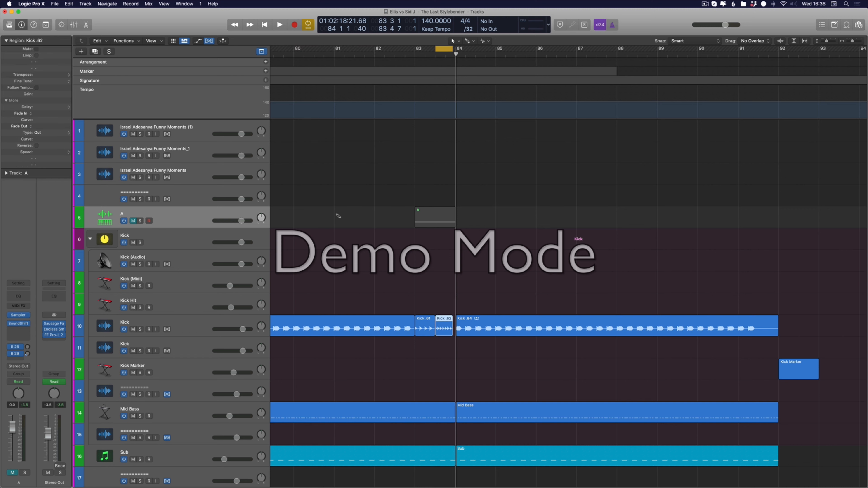
key("super+z")
key("super+z")
key("super+z")
key("super+z")
key("super+z")
key("super+z")
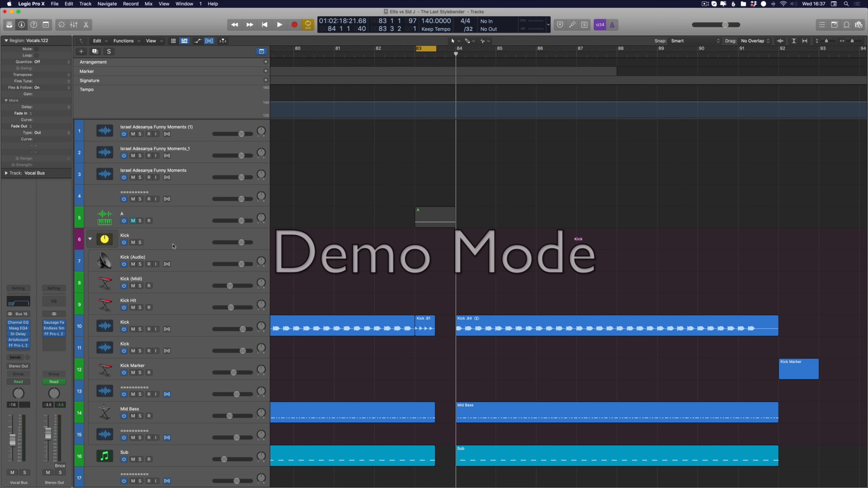
Step: Select and solo the A Sampler track and play its region across bar 83
left_click(144, 222)
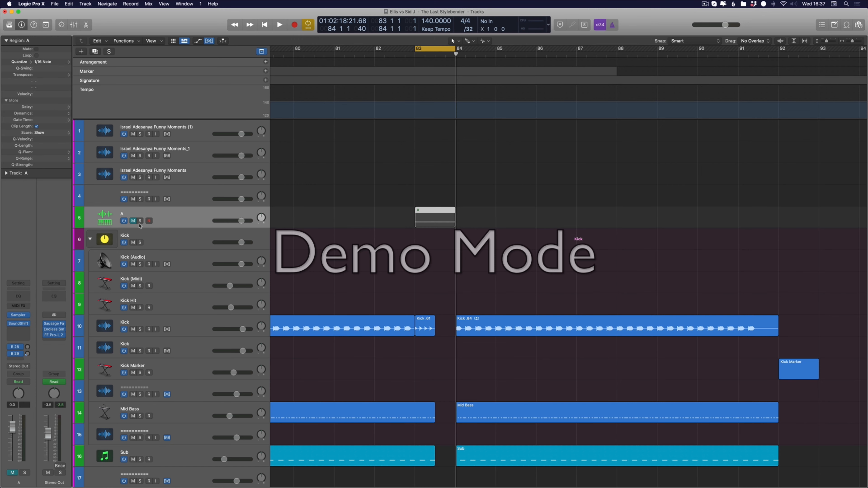
left_click(140, 221)
key("space")
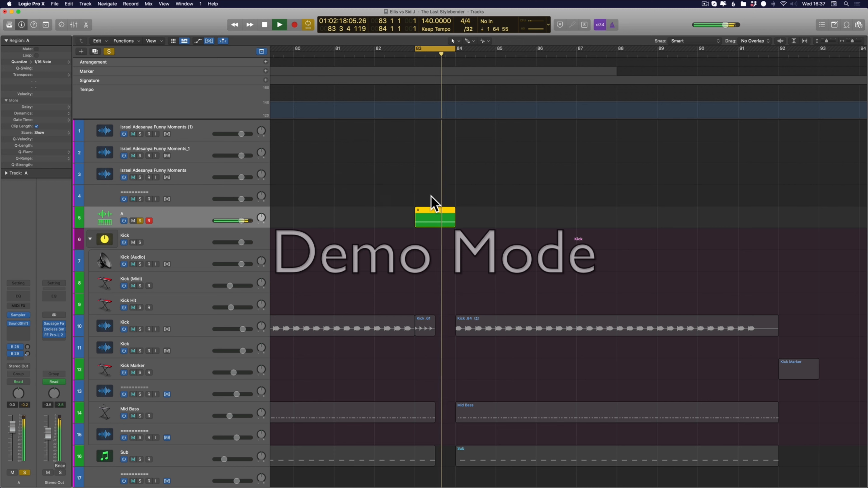
key("space")
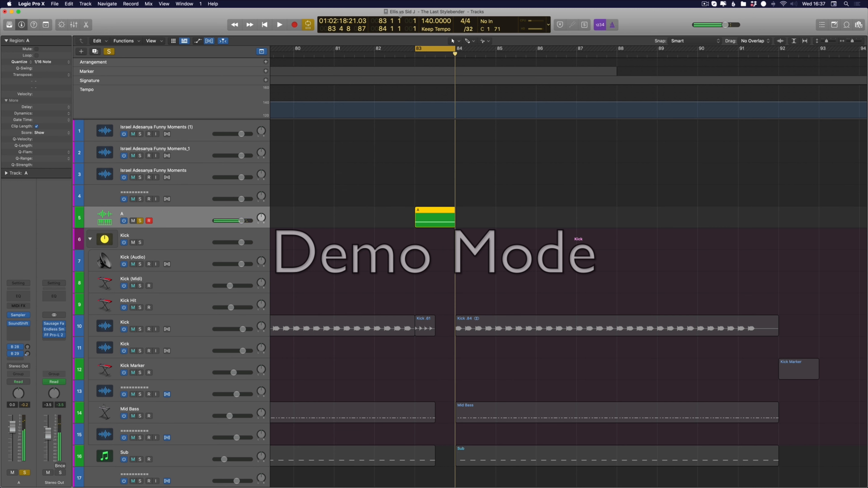
Step: Set the project tempo to 138 and deselect the A region
left_click_drag(426, 21, 427, 25)
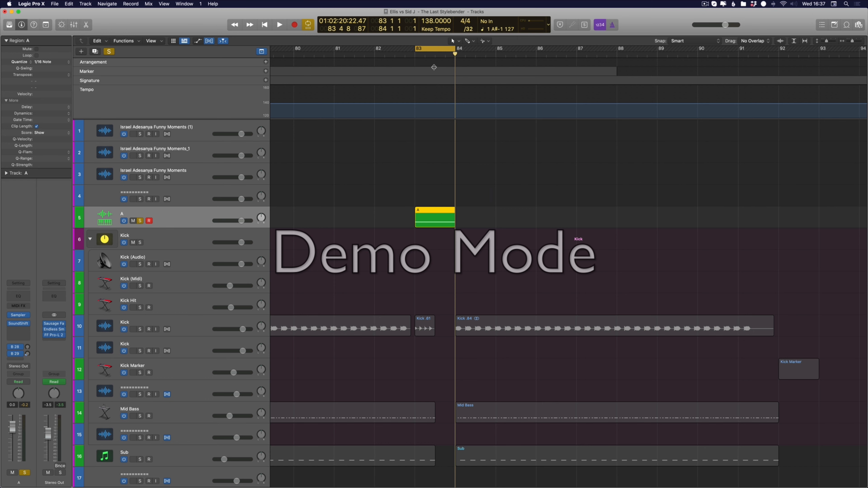
right_click(448, 210)
key("Escape")
left_click(444, 188)
key("super+Right")
key("super+Right")
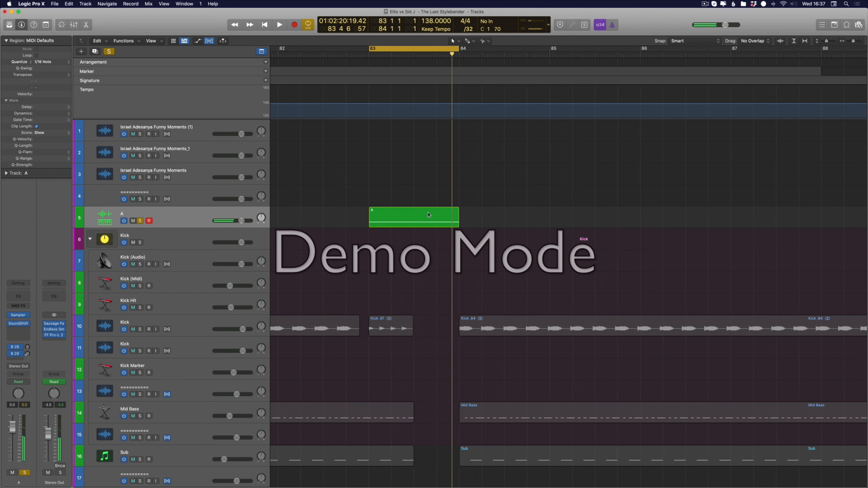
Step: Move the A region about half a bar later so it starts at 83 3 2
key("super+Left")
key("super+Left")
key("super+Right")
key("super+Right")
key("super+Right")
key("super+Right")
key("super+Right")
key("super+Left")
key("super+Left")
key("super+Left")
left_click(410, 224)
left_click_drag(411, 224, 499, 224)
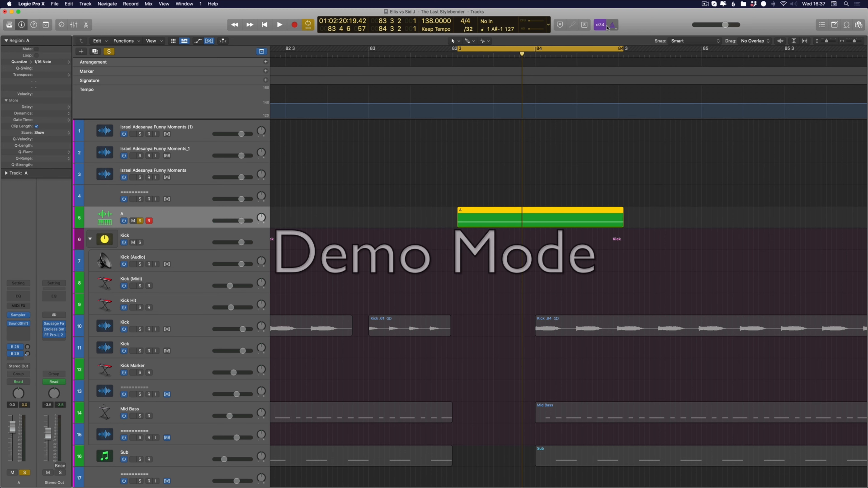
Step: Align the start of the A region exactly to 83 3 1
key("space")
key("space")
left_click_drag(370, 49, 668, 86)
left_click_drag(475, 224, 469, 224)
Step: Set a cycle from bar 83 to bar 84 and play the shifted A region with the metronome on
left_click_drag(369, 48, 534, 58)
key("space")
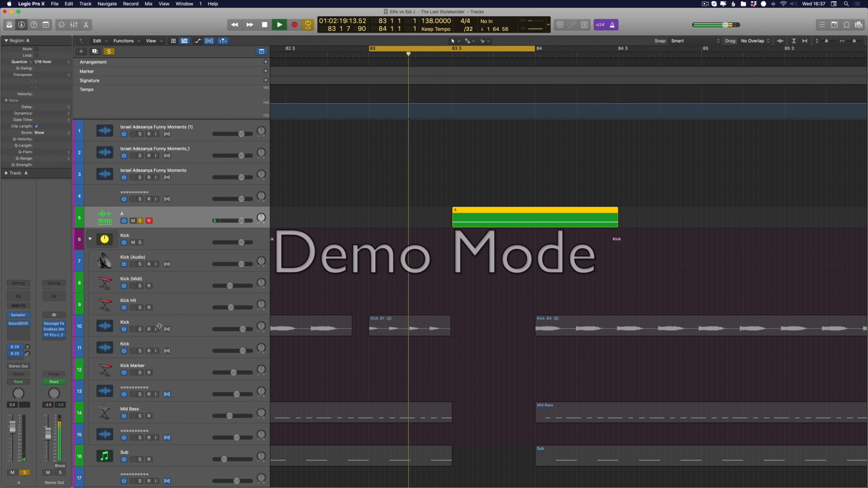
key("space")
key("space")
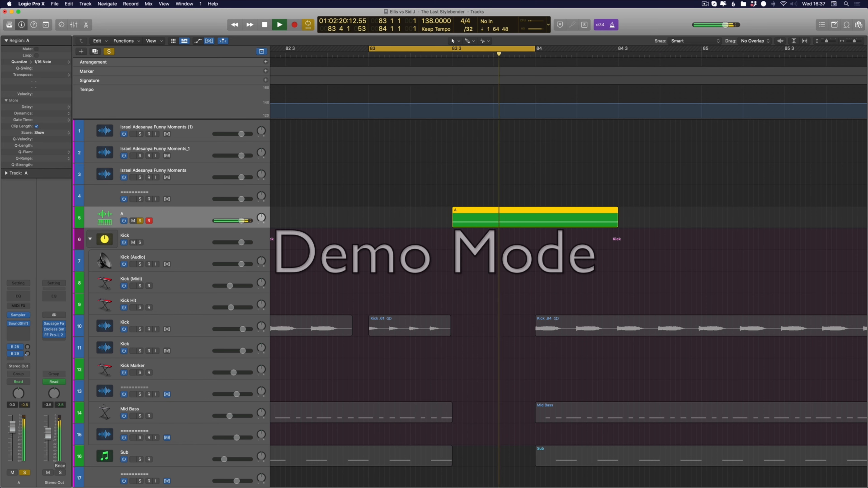
key("space")
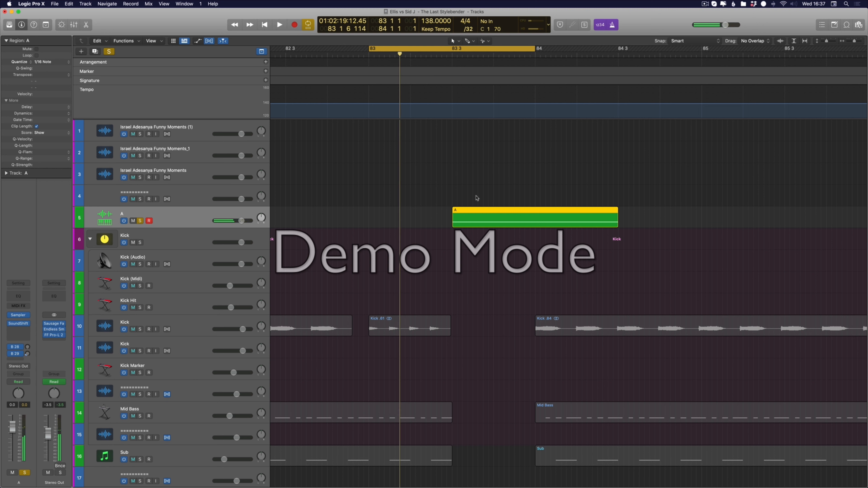
Step: Match the cycle to the A region and bounce the region in place to a new track named Tran 1
key("u")
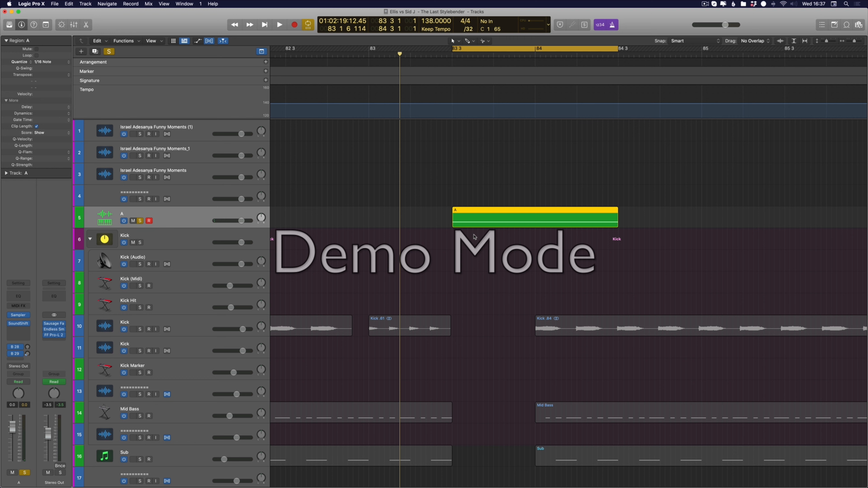
key("ctrl+b")
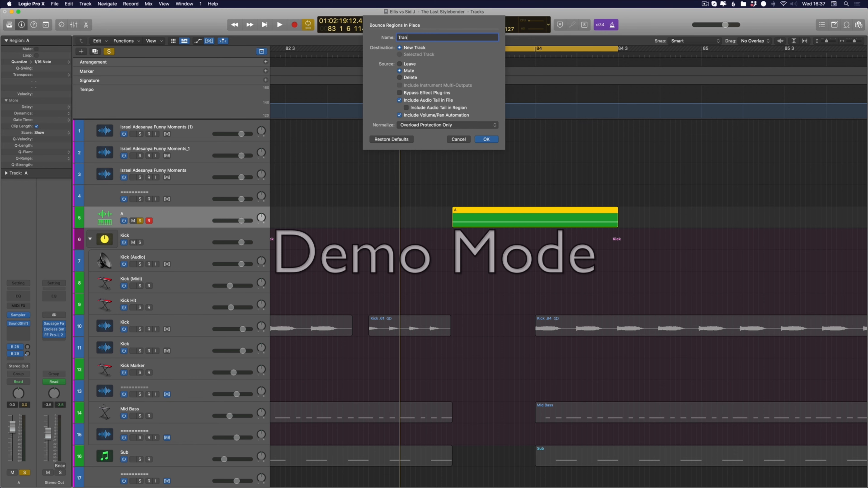
type("Tran 1")
key("Return")
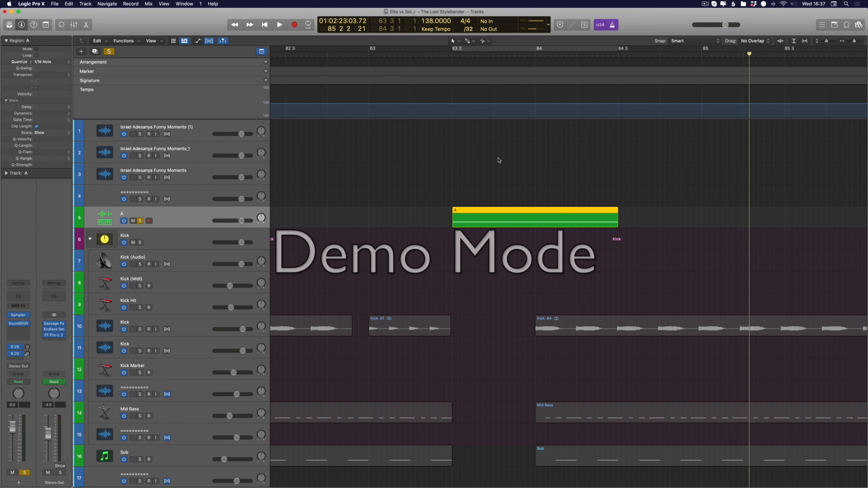
Step: Delete the source A region and shorten the Tran 1 region to end at bar 84
left_click(413, 205)
left_click(498, 220)
key("Delete")
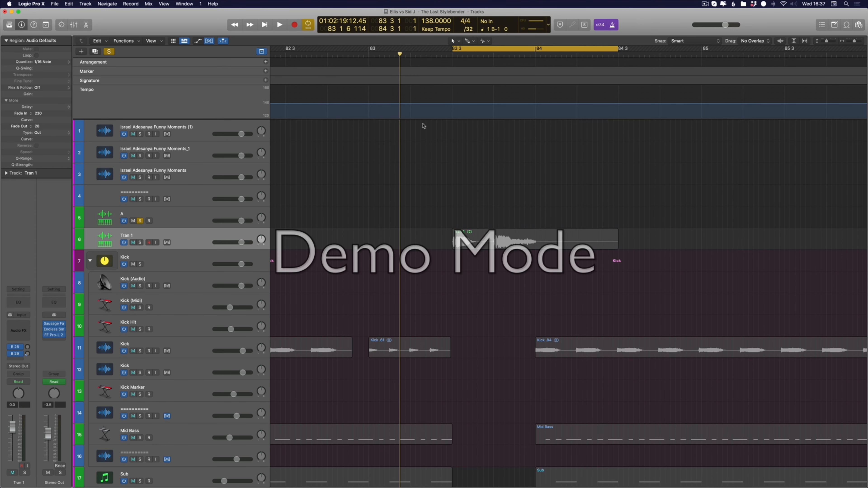
left_click_drag(615, 251, 535, 250)
Step: Undo the trim and the A region's deletion, and redo the Tran 1 bounce
key("super+z")
key("super+z")
key("super+z")
key("super+z")
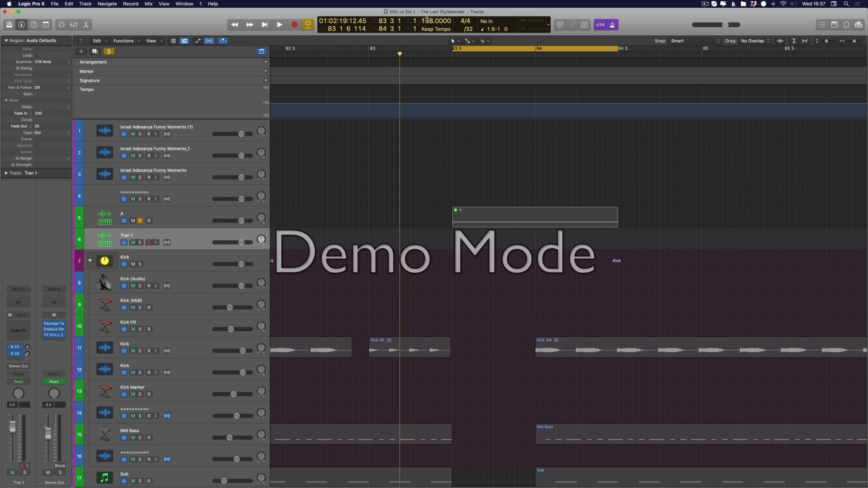
key("super+shift+z")
Step: Remove the muted source A region above the Tran 1 bounce
left_click(461, 215)
key("t")
key("t")
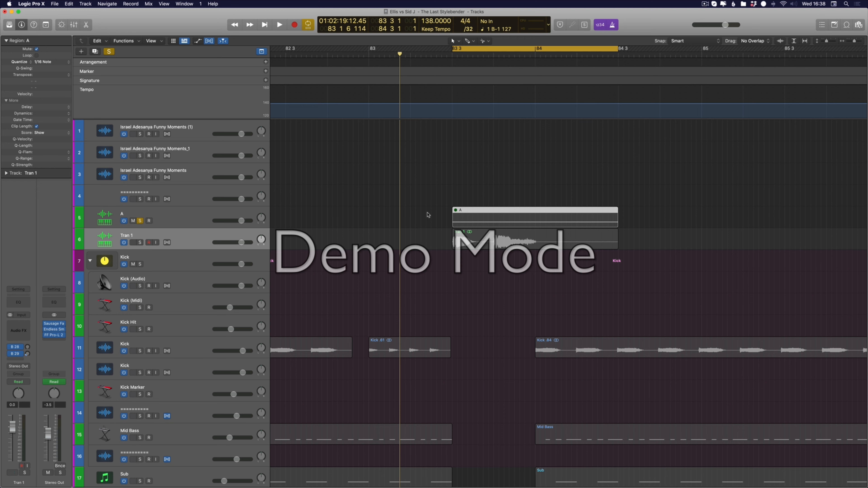
left_click_drag(417, 206, 535, 216)
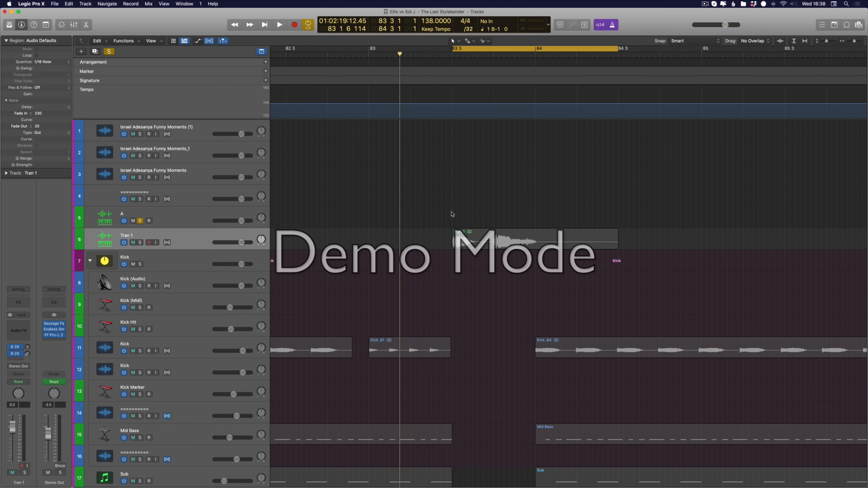
scroll(524, 147, "right", 2)
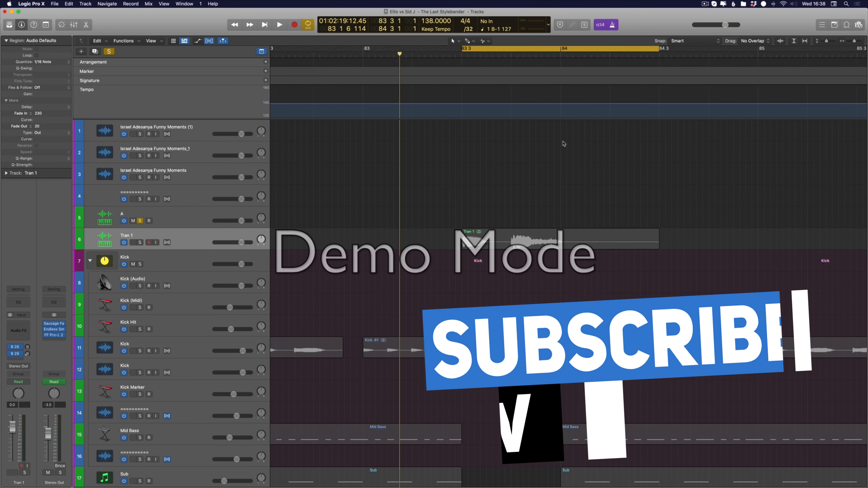
scroll(409, 221, "right", 5)
scroll(409, 221, "left", 2)
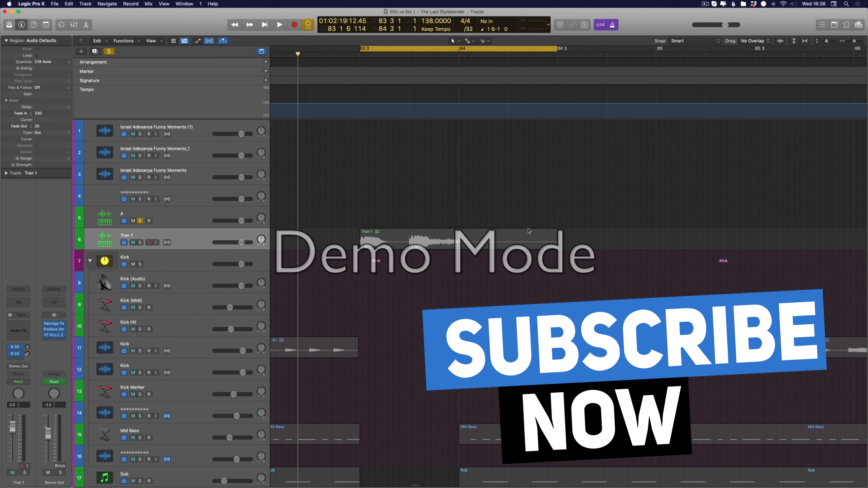
Step: Set the project tempo to 140 and play back the Tran 1 region
left_click_drag(429, 21, 428, 17)
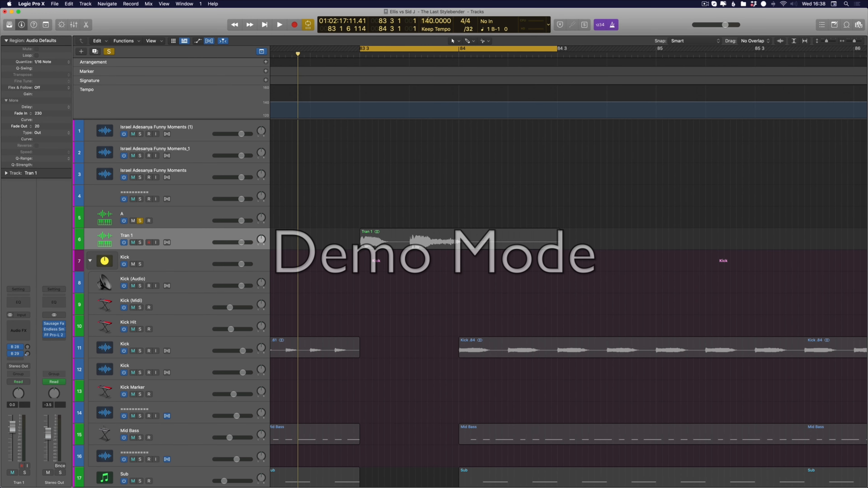
left_click(493, 242)
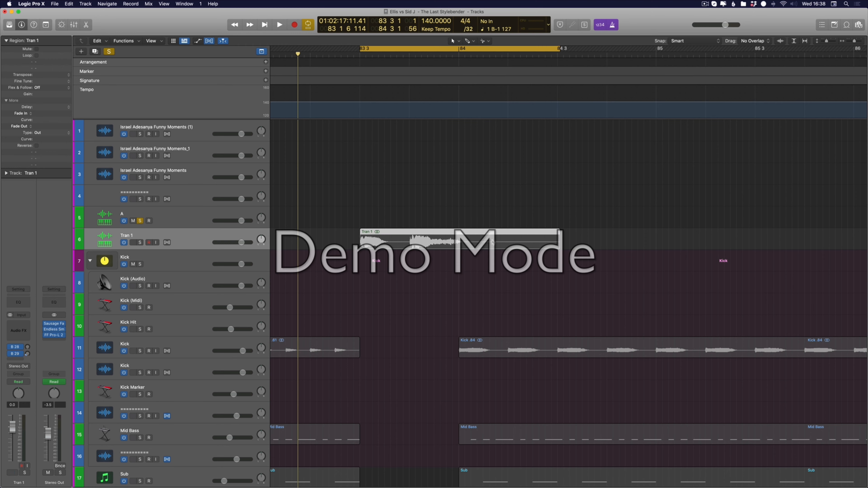
key("space")
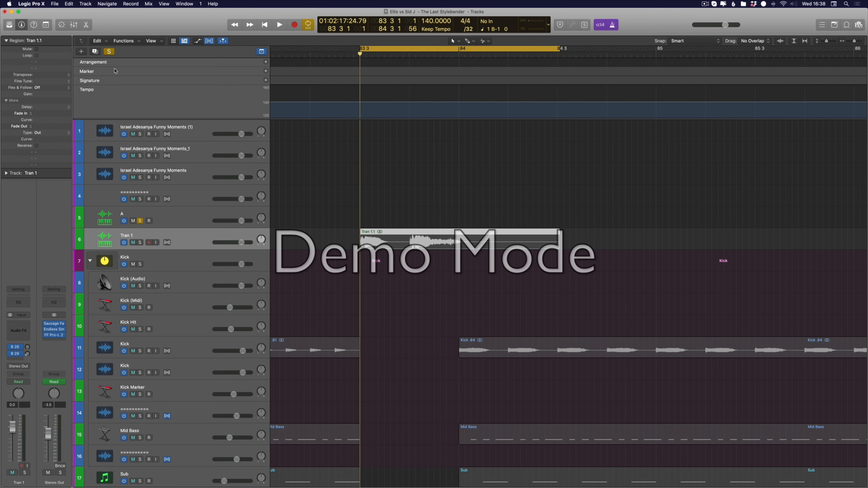
Step: Turn off solo for the Tran 1 region and play it in the full mix with a cycle from bar 83 to just past 85
left_click(110, 52)
scroll(289, 64, "left", 2)
left_click_drag(290, 48, 707, 106)
key("space")
key("super+Up")
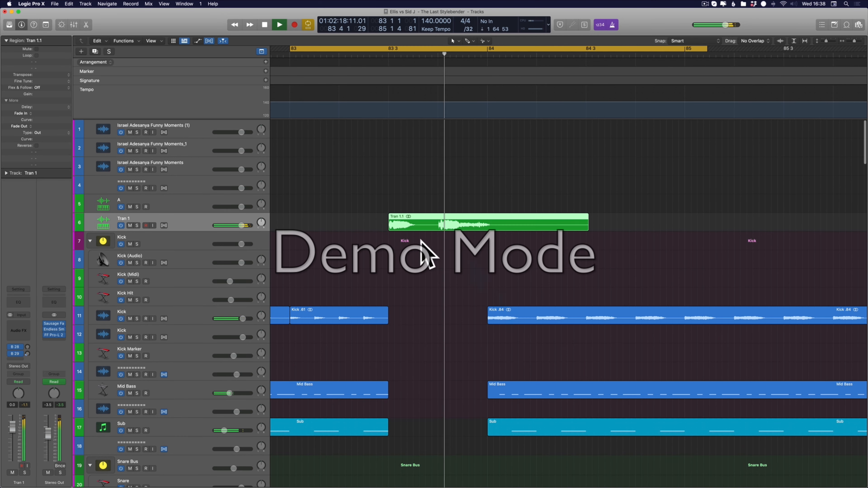
scroll(436, 274, "left", 3)
key("space")
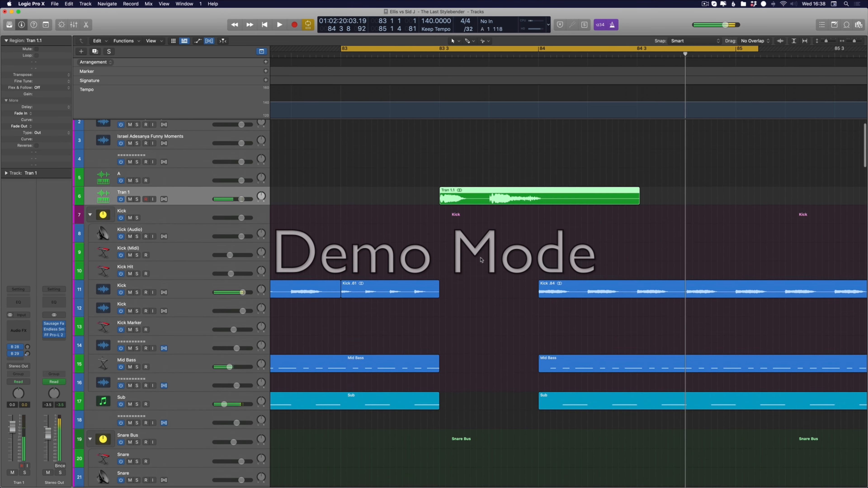
key("space")
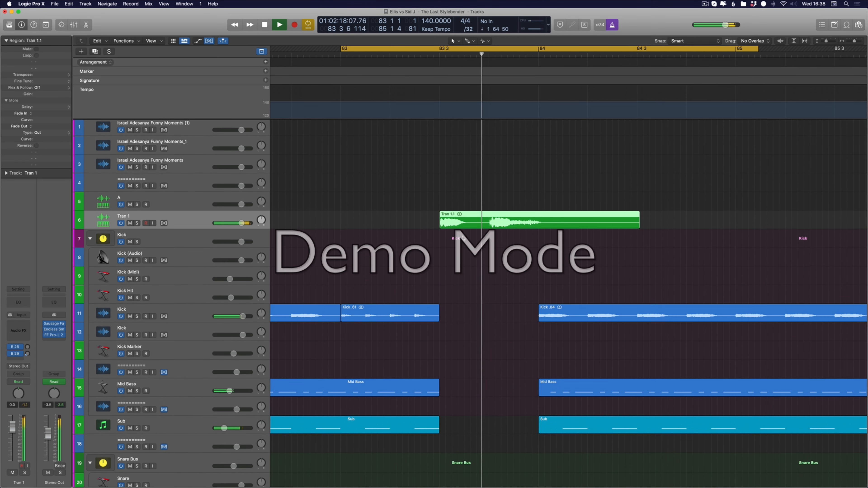
key("space")
scroll(451, 216, "up", 5)
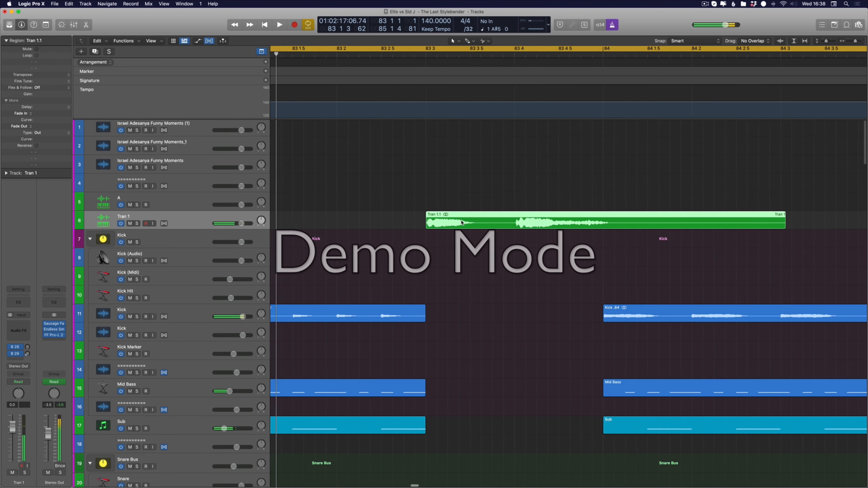
left_click_drag(500, 229, 581, 229)
left_click(462, 233)
key("super+z")
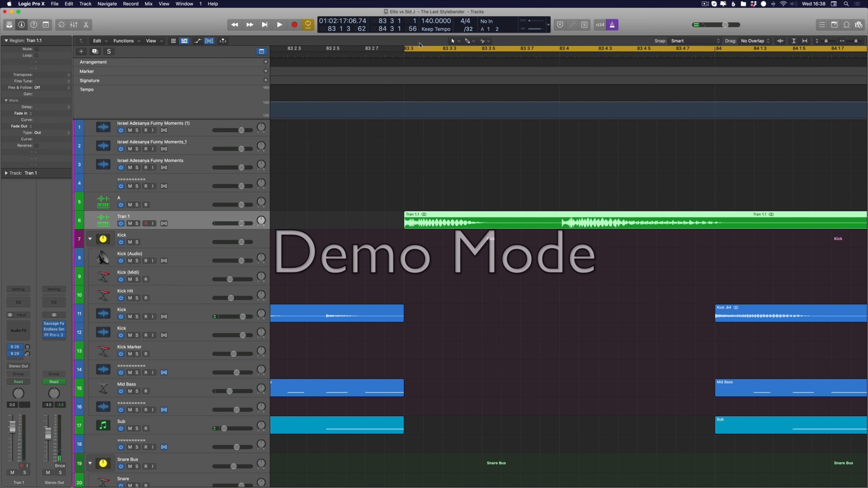
Step: Assign the Marquee tool as the alternate tool and delete the quiet tail between the two hits in the Tran 1 region
left_click(483, 42)
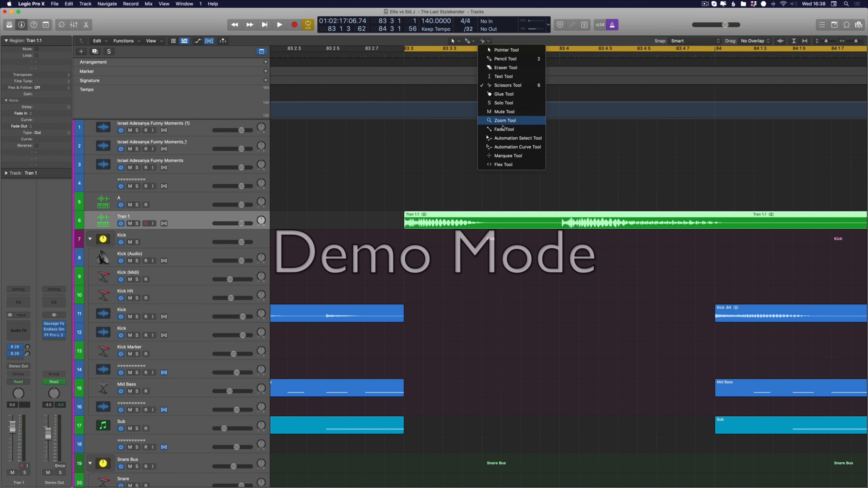
left_click(508, 156)
left_click_drag(554, 226, 478, 223)
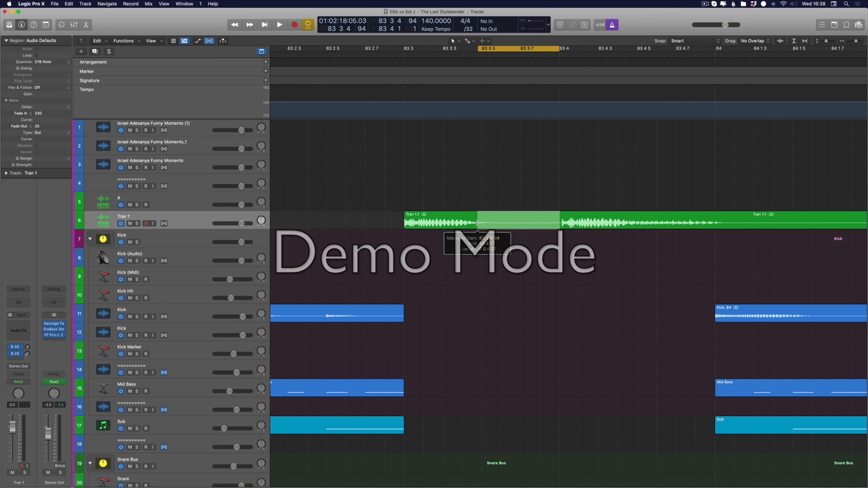
left_click(489, 226)
key("BackSpace")
Step: Move the first Tran 1 slice to 83 3 5 1, directly before the second slice, and play the transition
left_click_drag(428, 226, 511, 217)
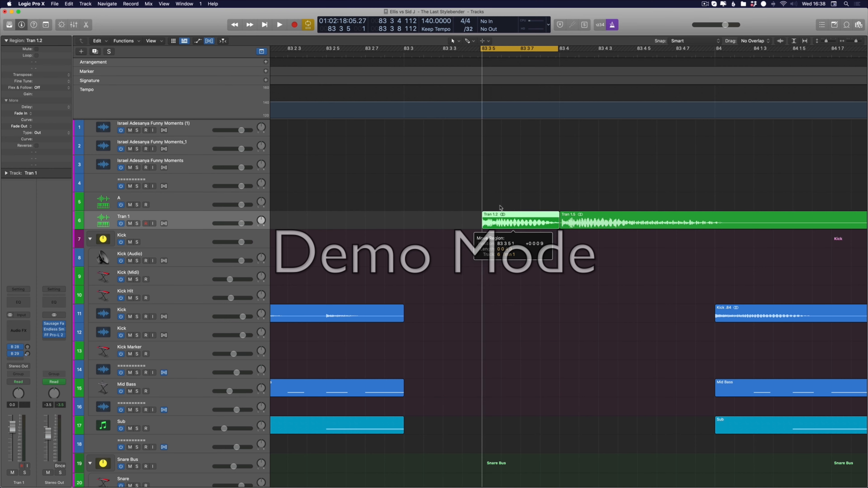
key("super+Left")
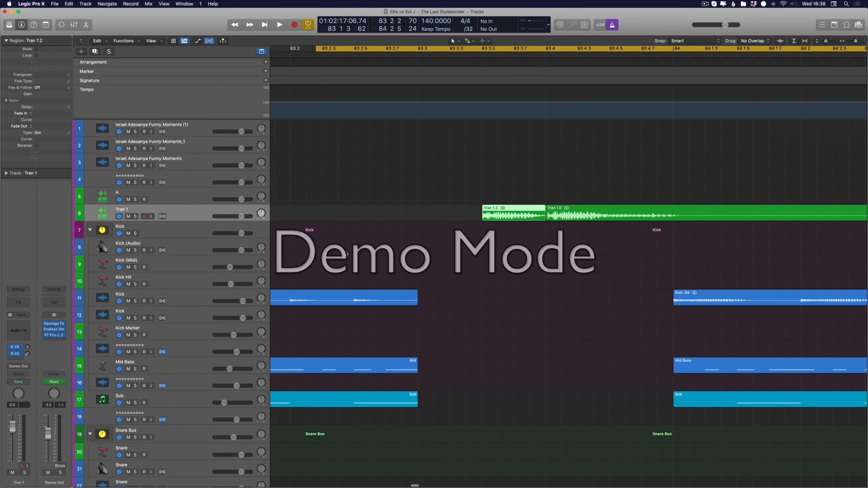
key("space")
scroll(474, 292, "down", 15)
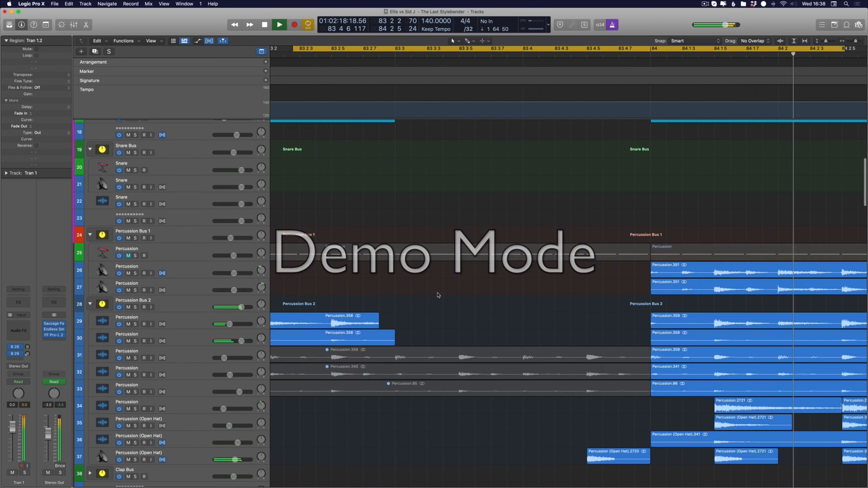
key("space")
scroll(483, 278, "down", 10)
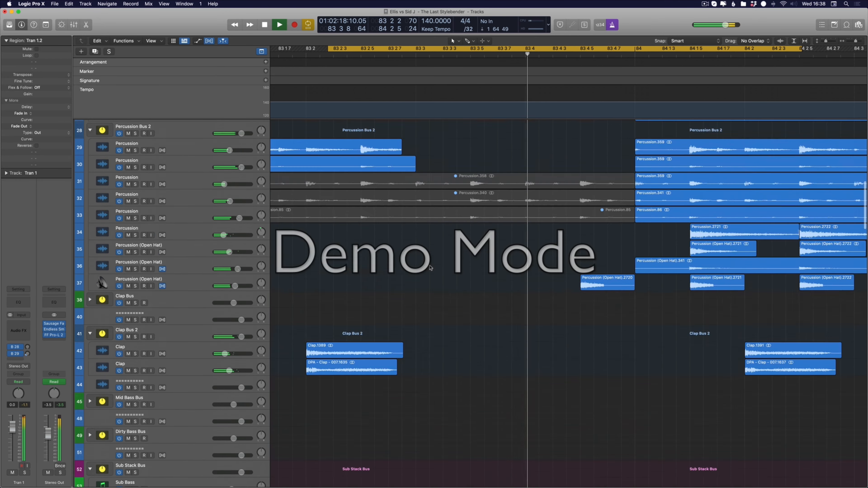
Step: Extend the vocal region before bar 84 on Vocals track 155 to end at 83 4 7 96
scroll(421, 285, "down", 20)
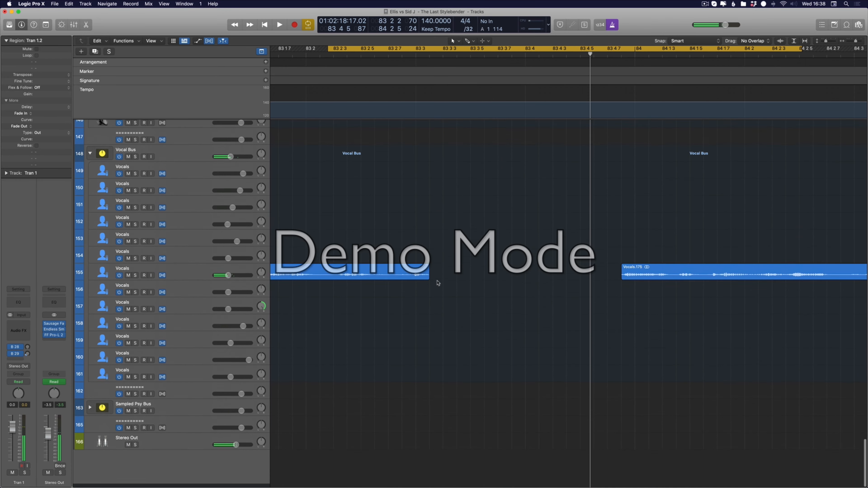
left_click_drag(430, 280, 590, 284)
key("space")
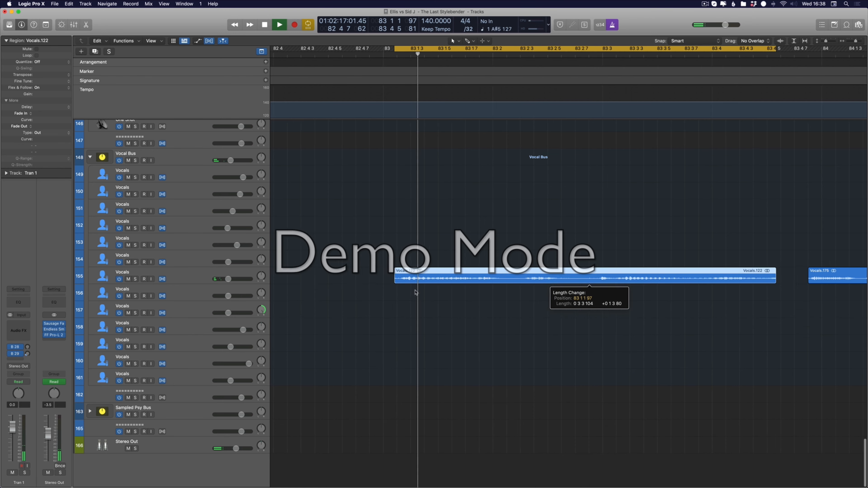
left_click_drag(683, 283, 707, 285)
key("space")
Step: Split the extended vocal region on track 155 at 83 3 7 1
mouse_move(618, 281)
left_mouse_down()
mouse_move(638, 283)
mouse_move(622, 283)
left_mouse_up()
key("t")
key("t")
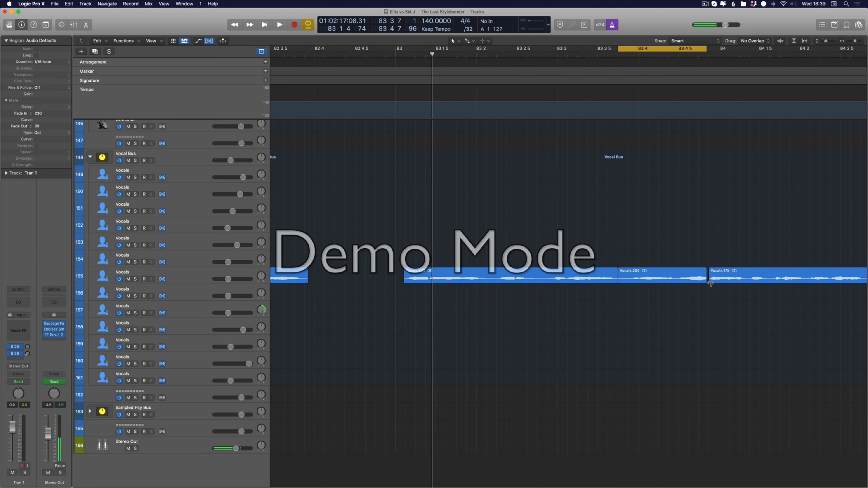
Step: Trim the start of the Vocals.175 region to 84 1 1 29 and play the surrounding vocal passage in a cycle
left_click_drag(711, 283, 722, 282)
key("space")
scroll(426, 119, "left", 3)
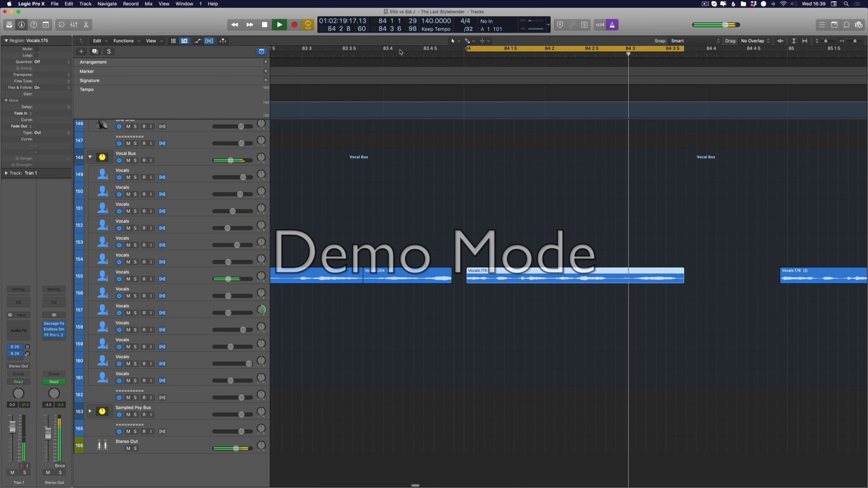
key("space")
scroll(290, 53, "left", 1)
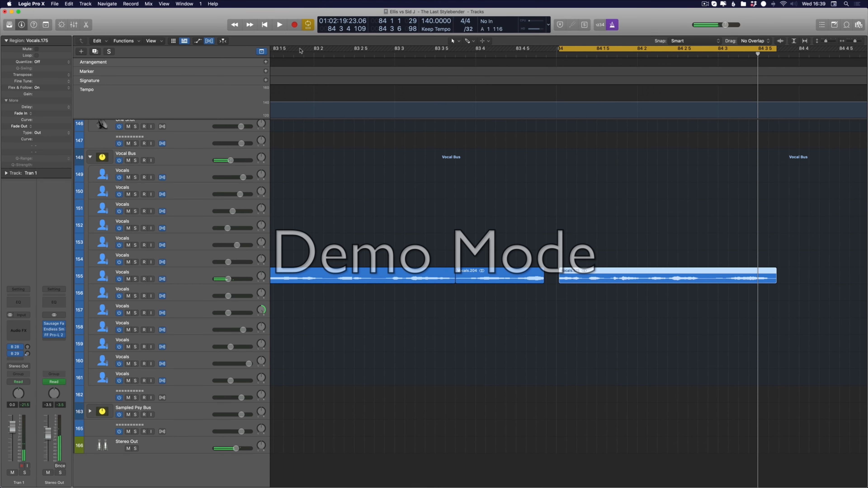
left_click_drag(299, 51, 867, 51)
key("space")
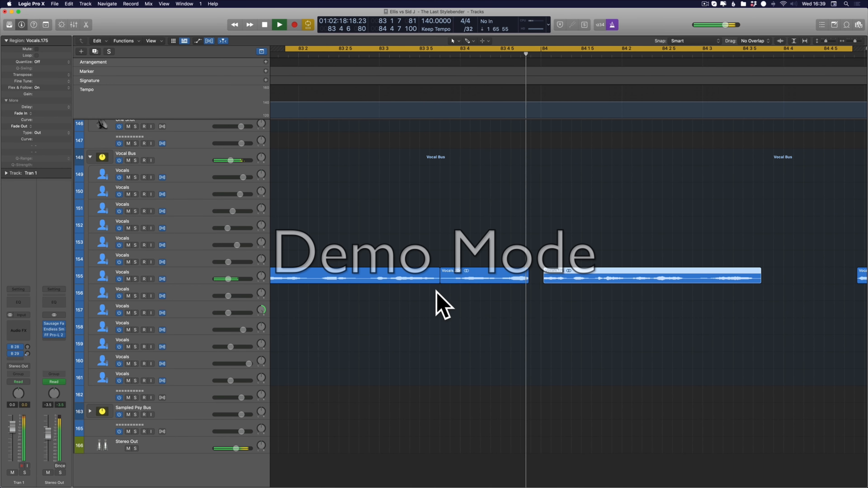
Step: Trim the start of the Vocals.204 slice to 83 4 2 41 and play the passage from before bar 83
left_click_drag(443, 282, 474, 282)
scroll(394, 72, "left", 1)
scroll(282, 56, "left", 2)
left_click_drag(284, 52, 835, 100)
key("space")
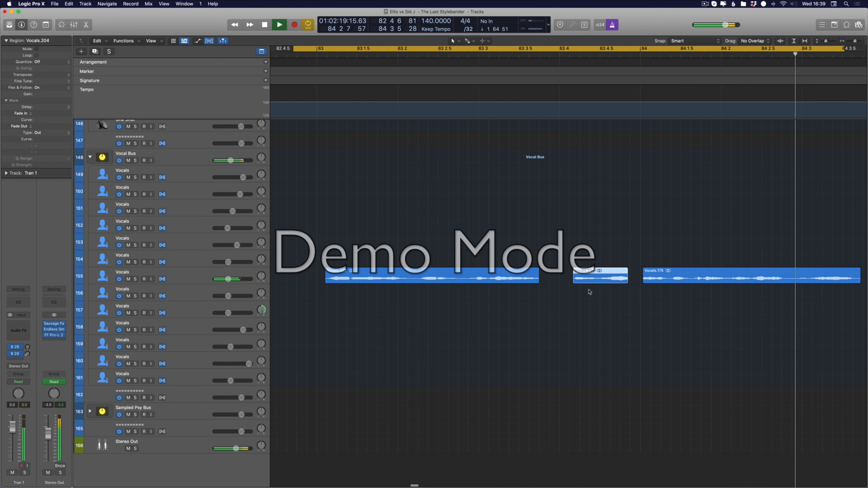
Step: Delete the Vocals.204 slice and play the vocal gap before bar 84 in a cycle starting at 82 4 5 81
key("super+u")
key("BackSpace")
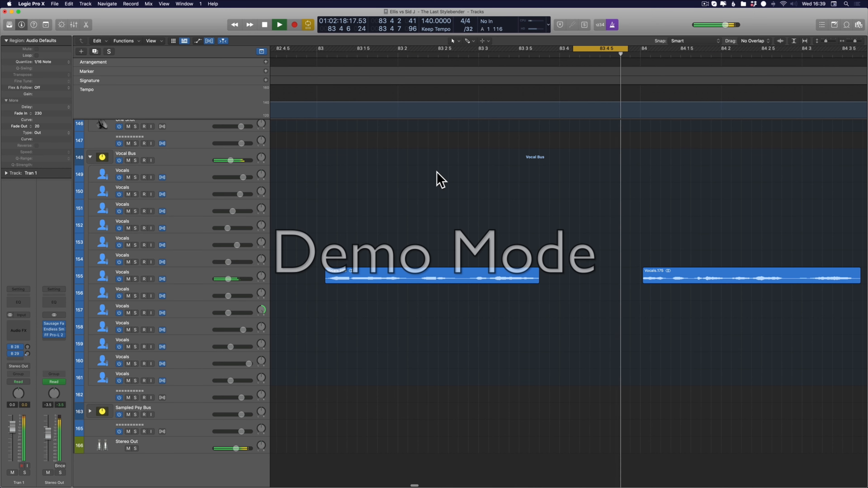
left_click_drag(296, 51, 855, 49)
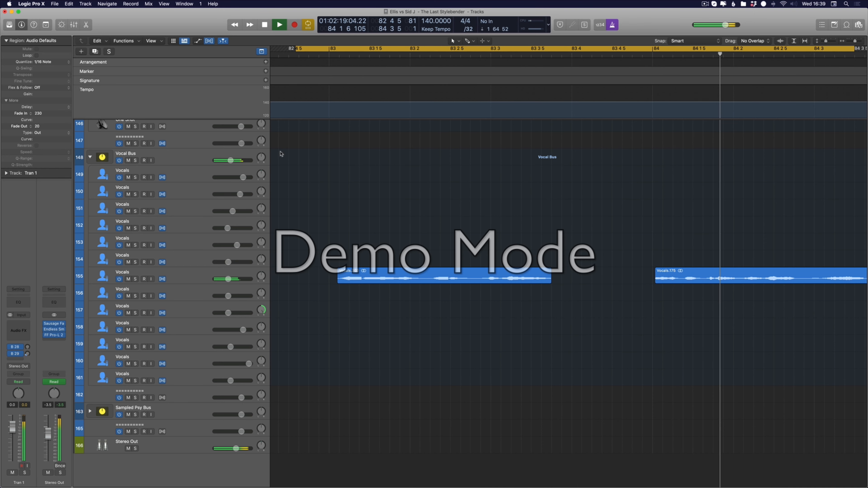
key("super+Left")
key("space")
Step: Adjust the end of the Vocals.203 region to 83 3 6 113 and play the passage that follows it
left_click(589, 281)
key("super+u")
left_click_drag(588, 281, 646, 281)
left_click_drag(646, 54, 739, 54)
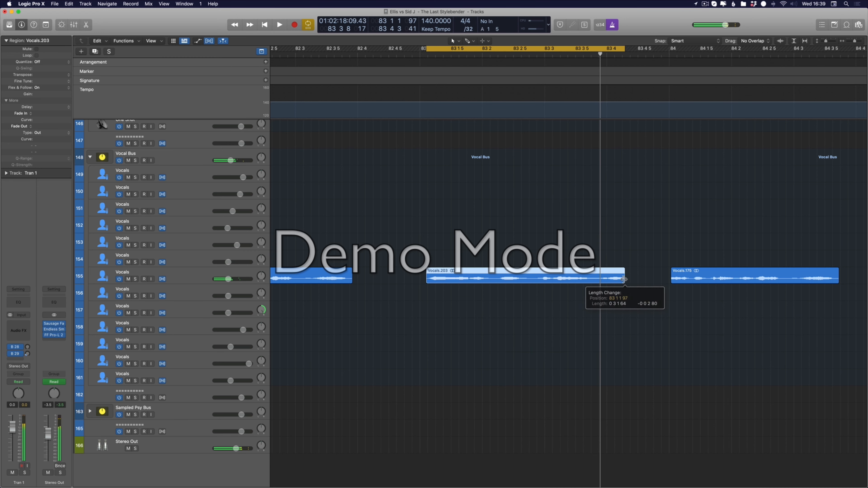
key("space")
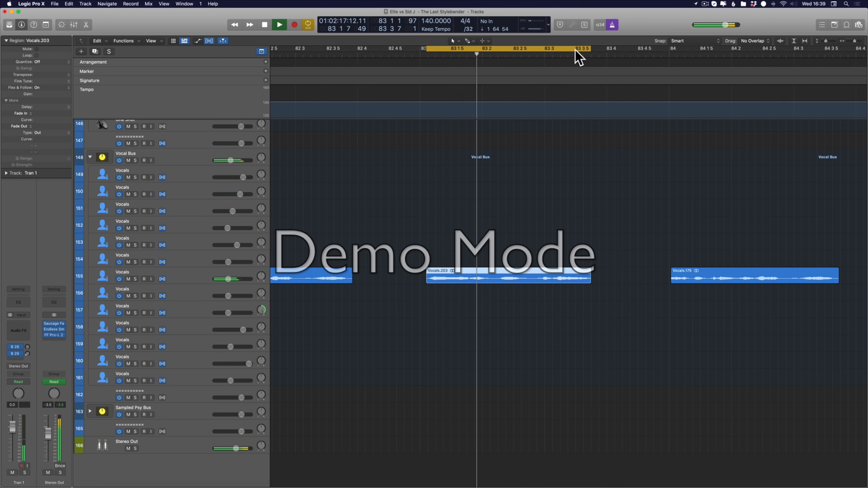
left_click_drag(588, 48, 753, 49)
key("space")
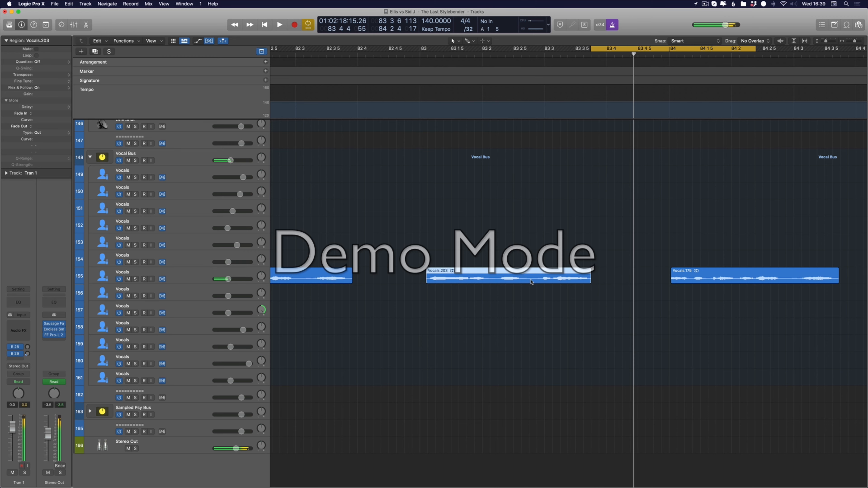
Step: Split the Vocals.203 region at 83 2 7 1 and extend its second slice to end at 83 4 2 81
left_click_drag(530, 277, 646, 281)
left_click(550, 276)
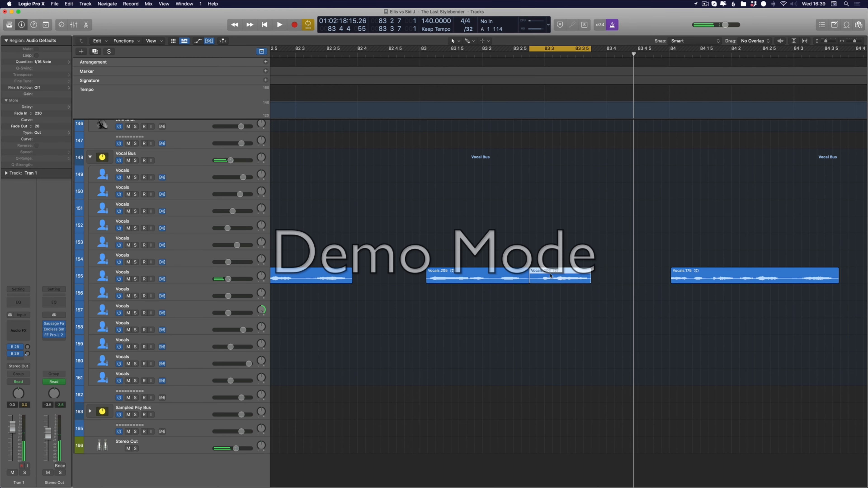
left_click_drag(589, 280, 619, 281)
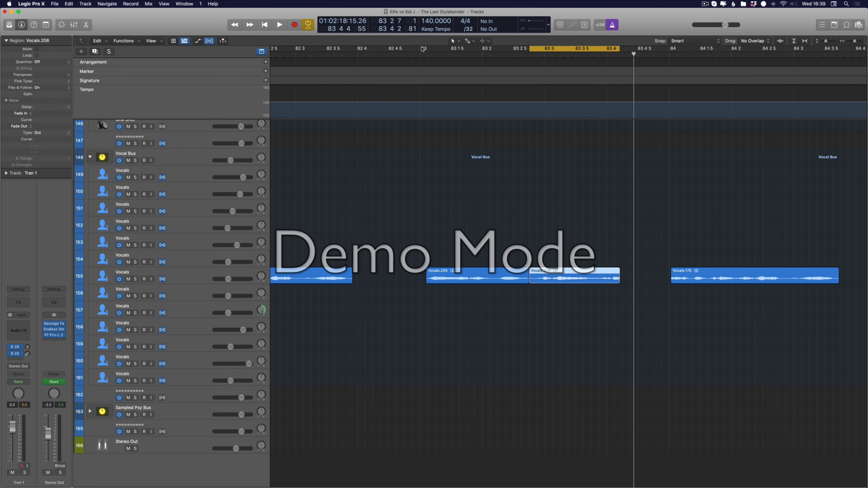
Step: Play a cycle from 83 1 1 1 to 84 4 2 68 and shorten the Vocals.206 slice to end slightly before 83 4
left_click_drag(419, 48, 774, 126)
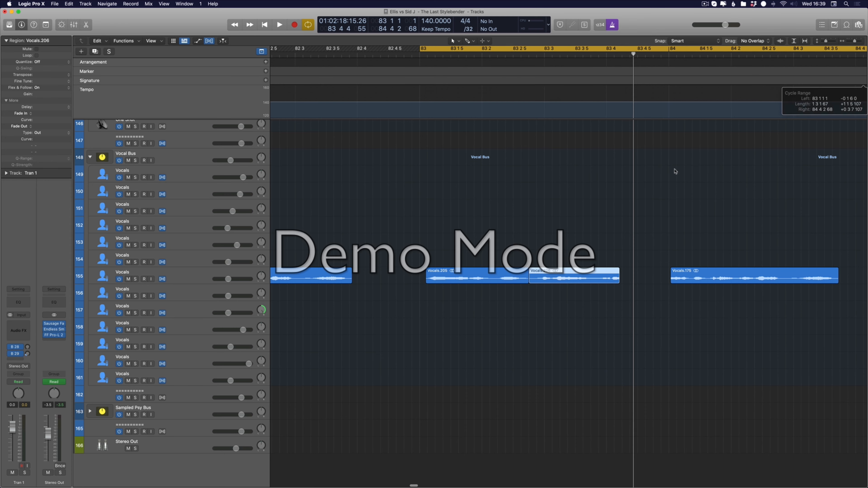
key("space")
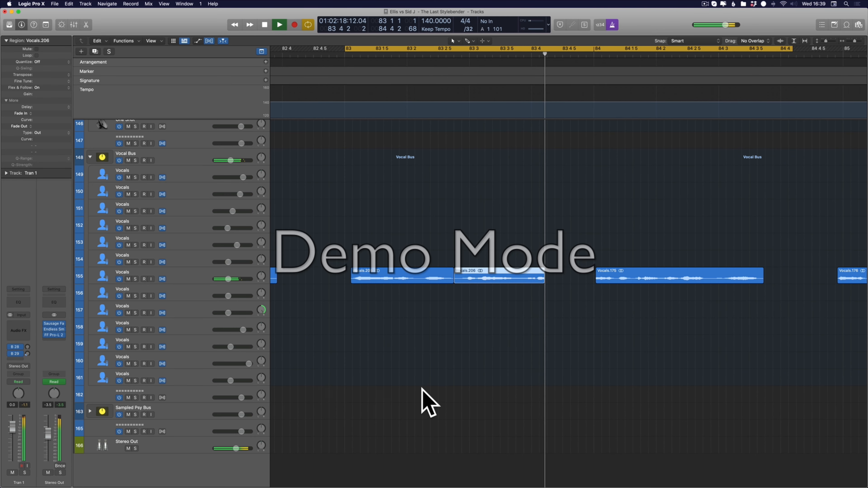
key("space")
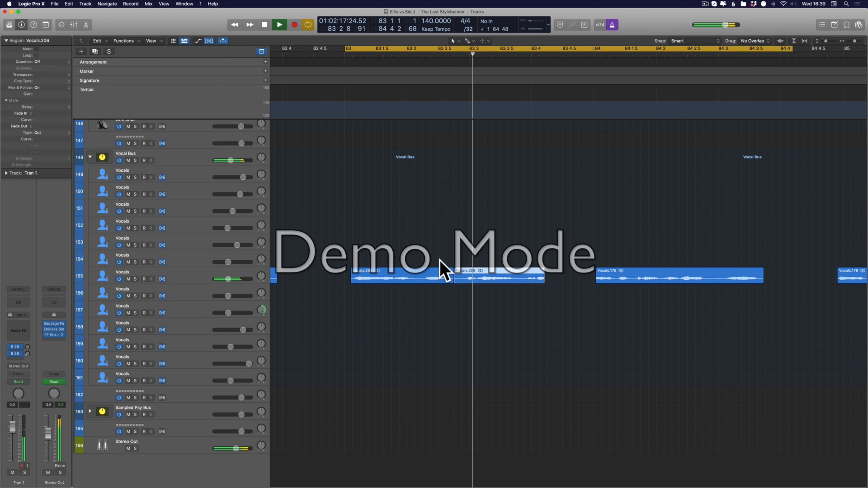
key("space")
left_click_drag(542, 283, 527, 282)
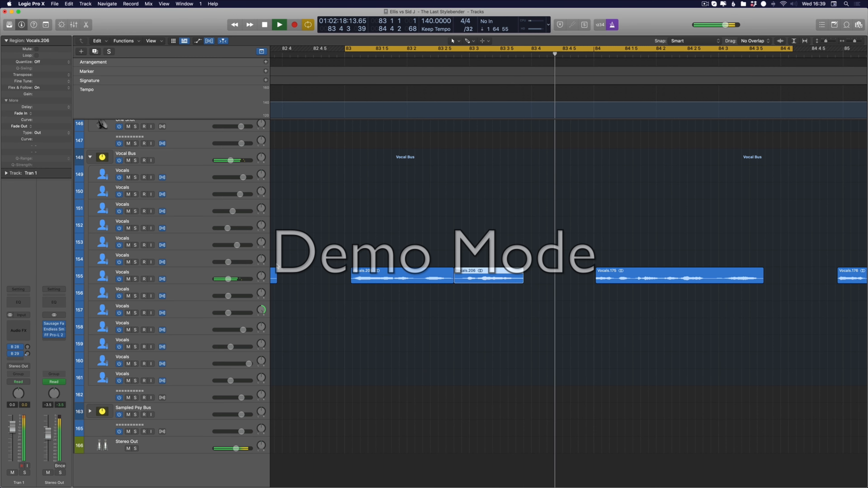
key("space")
Step: Insert a stereo Tape Delay after the Bitcrusher on Vocals track 155
left_click(166, 271)
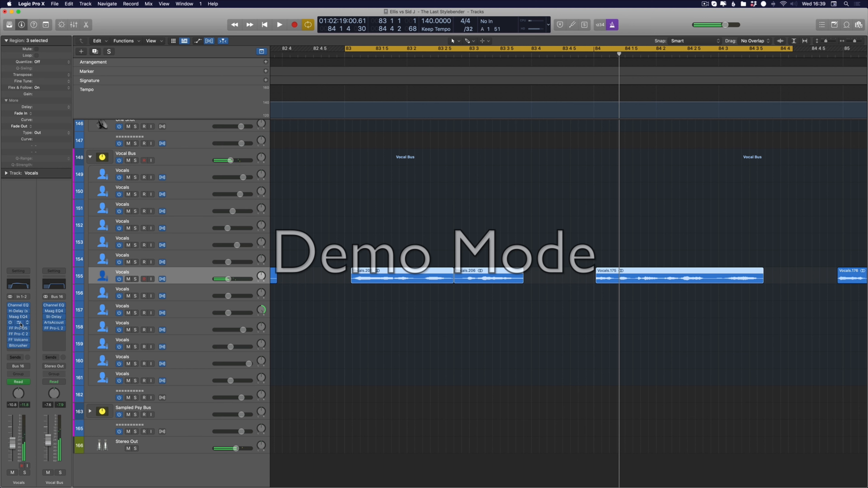
left_click(16, 352)
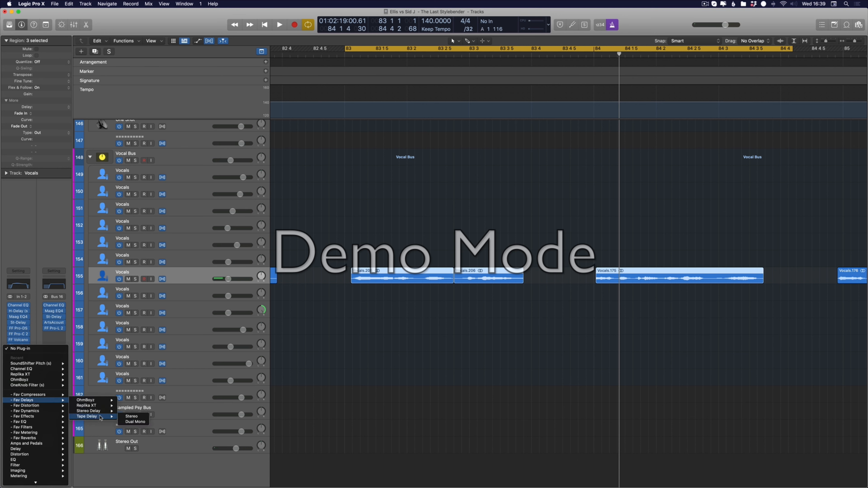
left_click(146, 417)
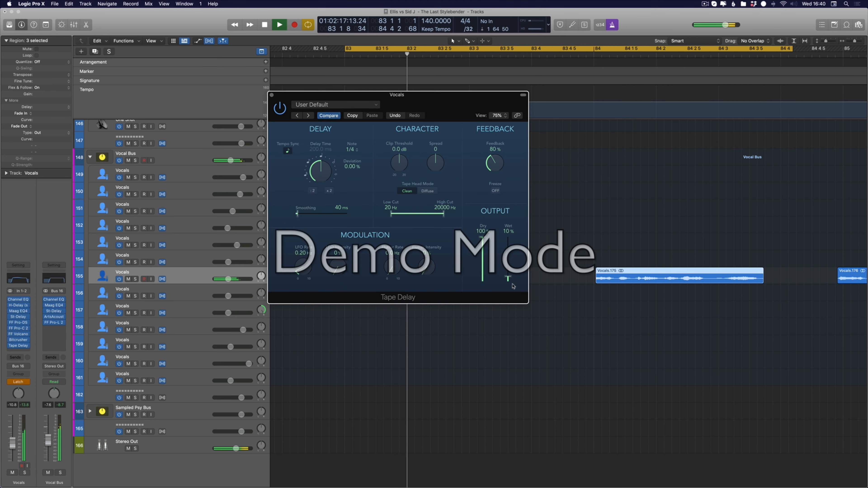
Step: Lower the Tape Delay's wet level to 0% during playback on Vocals track 155, close its window and stop
left_click_drag(513, 273, 513, 286)
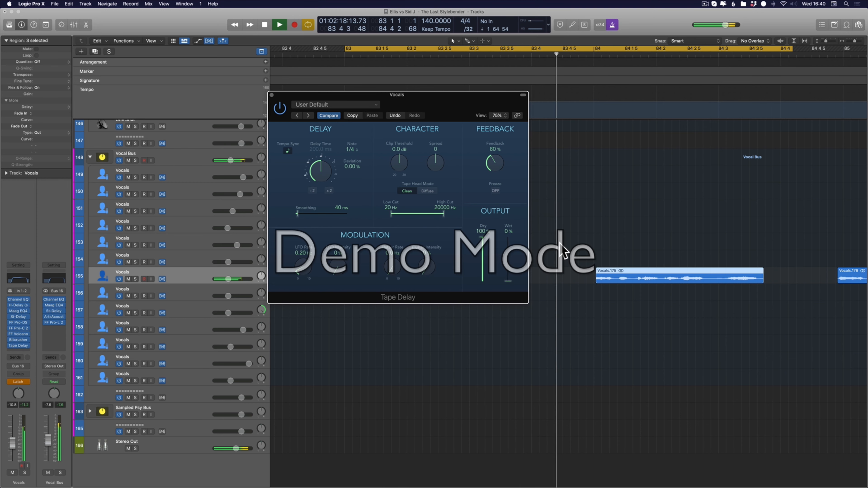
key("super+w")
scroll(317, 70, "down", 2)
key("space")
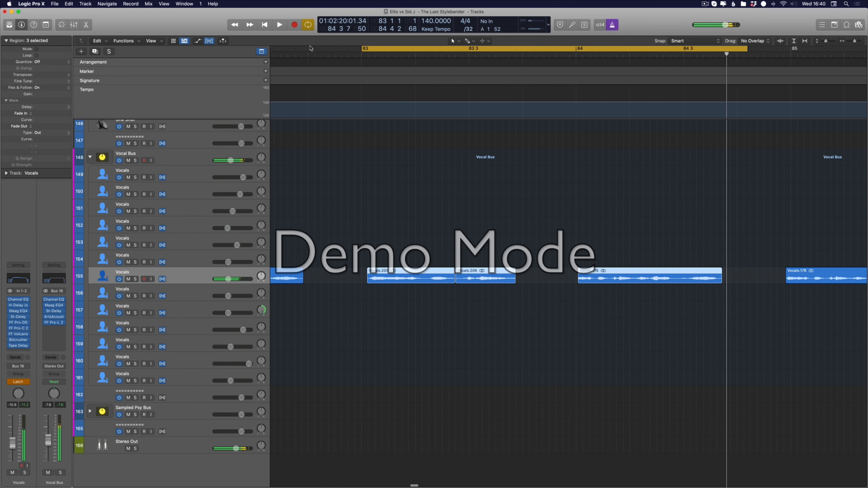
Step: Play a cycle from 82 1 1 1 to 84 3 8 41 and adjust the FF Volcano 2 filter on Vocals track 155
left_click_drag(332, 48, 867, 144)
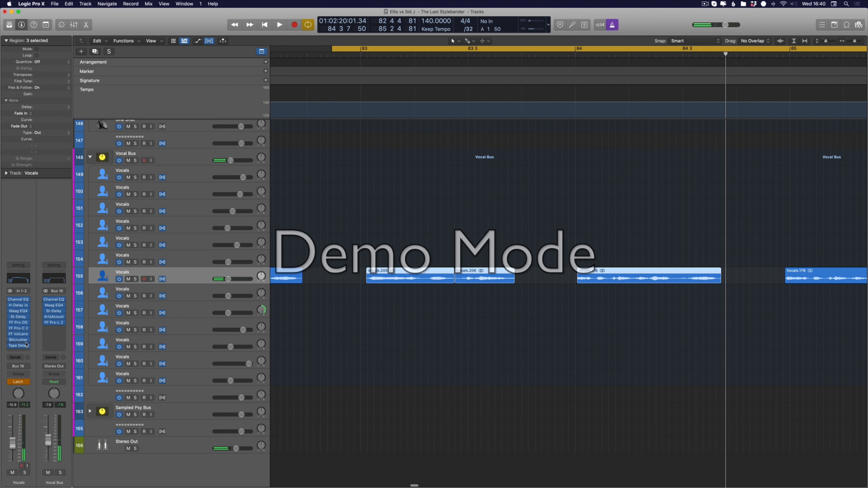
left_click(20, 334)
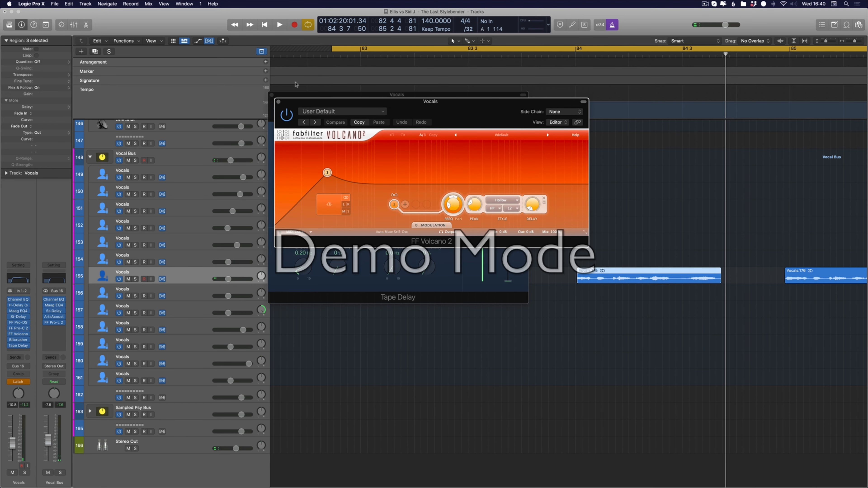
key("space")
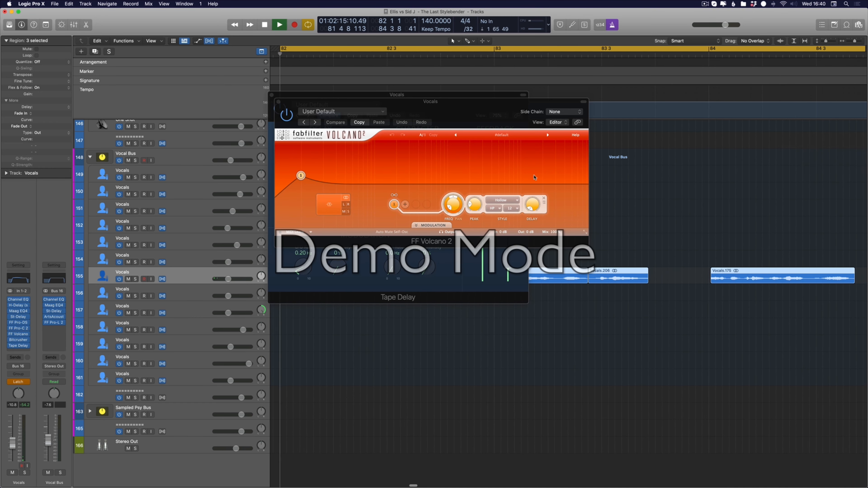
left_click_drag(318, 173, 325, 175)
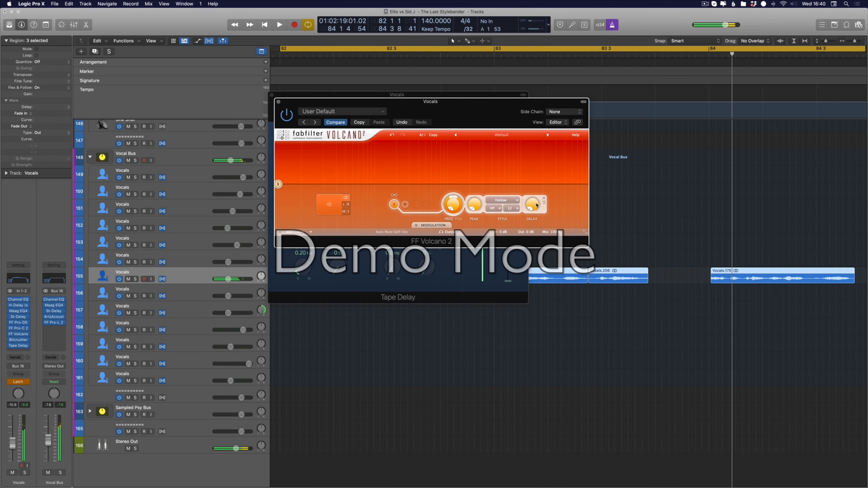
Step: Hide the plugin windows and display the Tape Delay Wet automation on Vocals track 155
key("v")
scroll(758, 238, "down", 10)
key("a")
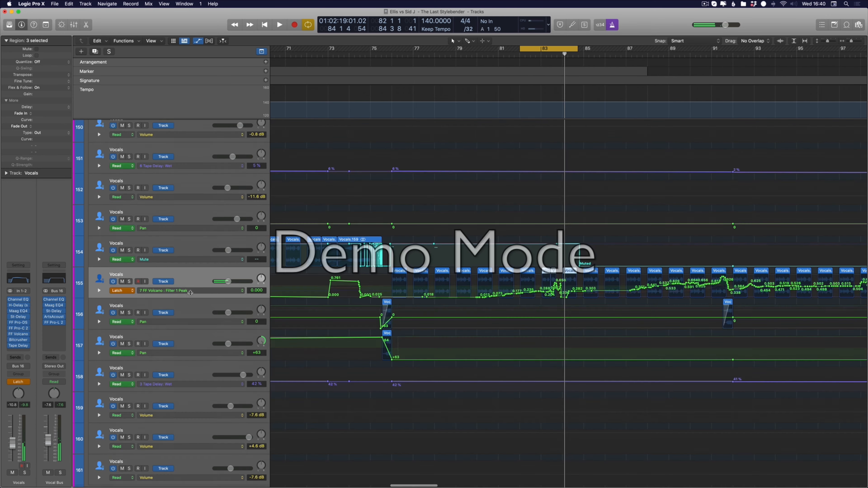
left_click(207, 292)
left_click(268, 309)
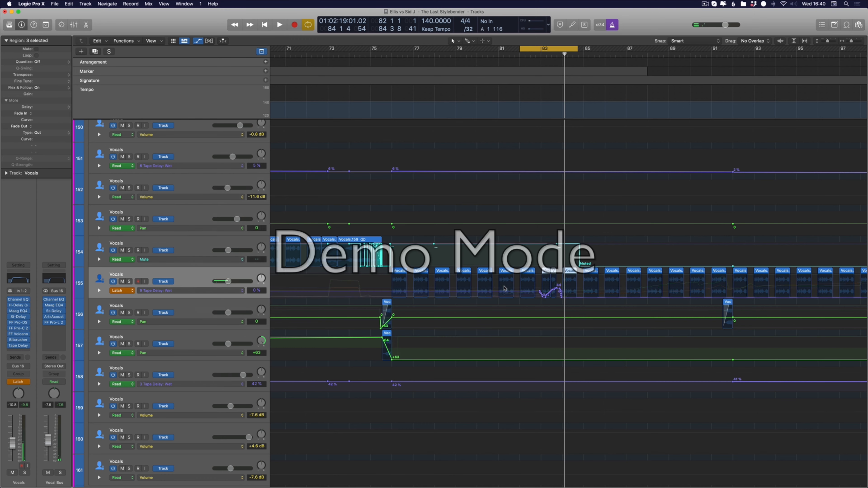
Step: Bring the Tape Delay wet automation before bar 83 down to 0%, placing a point at 80 2 8 68
scroll(540, 293, "down", 5)
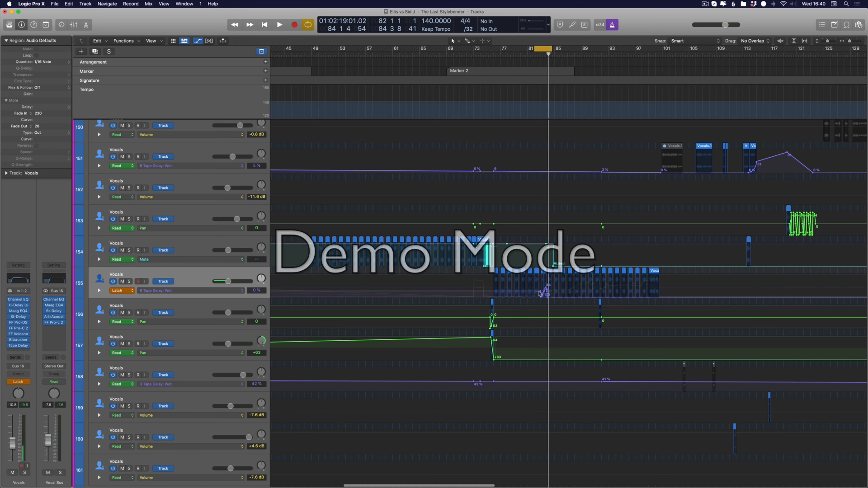
scroll(540, 292, "down", 8)
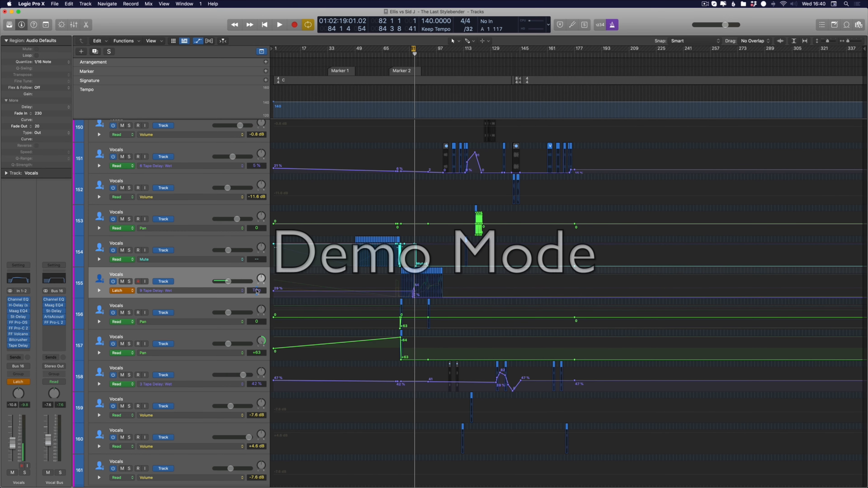
scroll(386, 295, "up", 10)
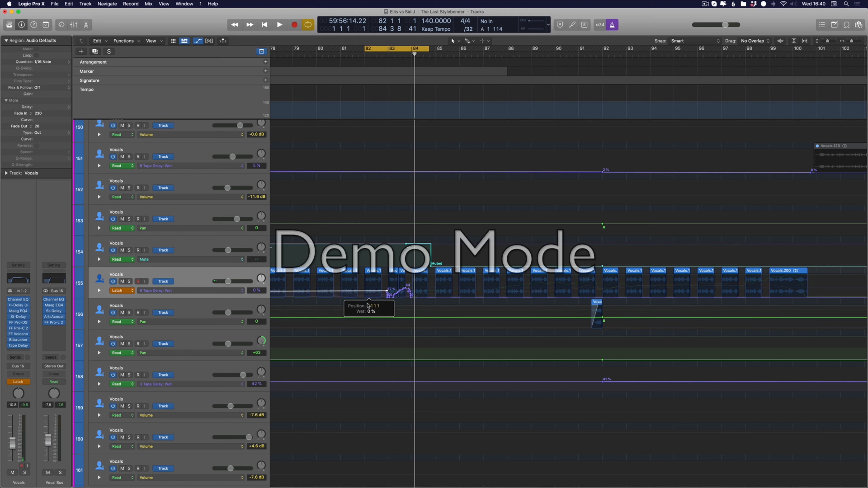
left_click_drag(387, 296, 328, 297)
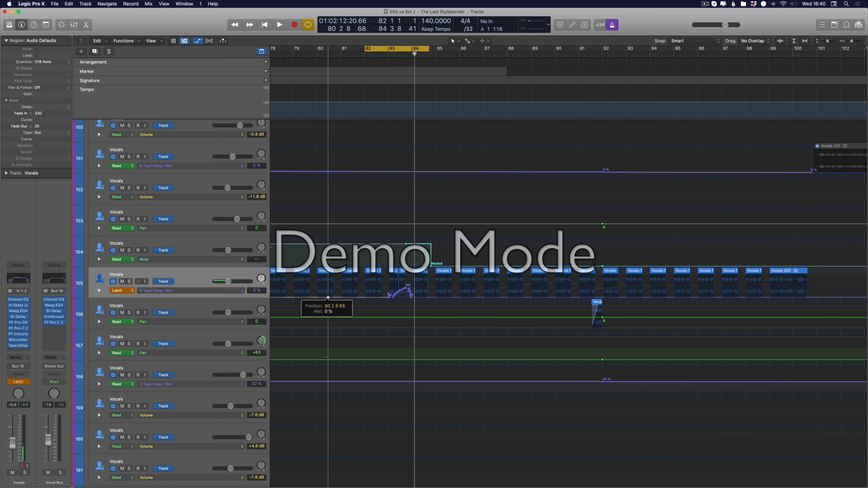
Step: Play a cycle from bar 80 to bar 97 with only the FF Volcano 2 window open, moved clear of the regions
left_click_drag(312, 52, 710, 131)
key("space")
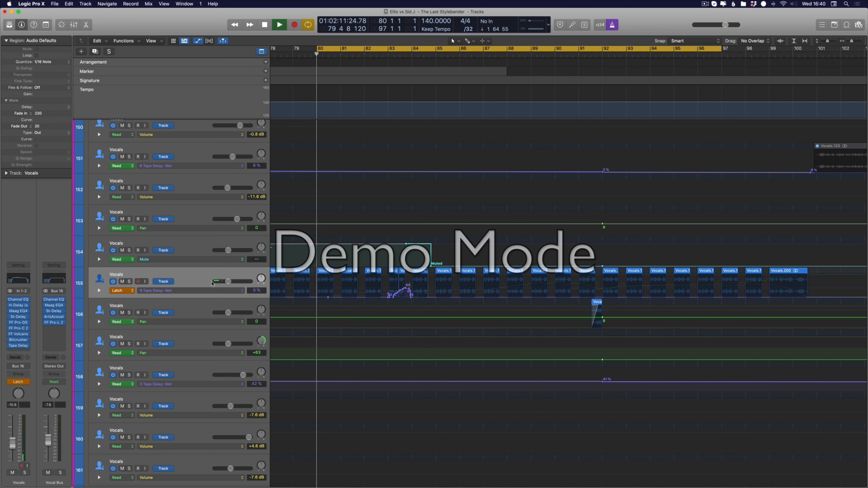
left_click(18, 335)
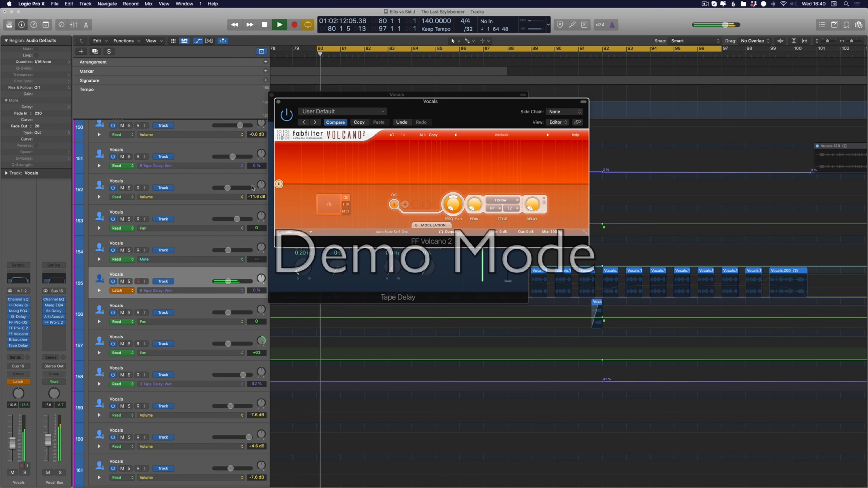
left_click_drag(298, 105, 465, 200)
left_click(271, 100)
left_click(270, 94)
left_click_drag(513, 197, 644, 186)
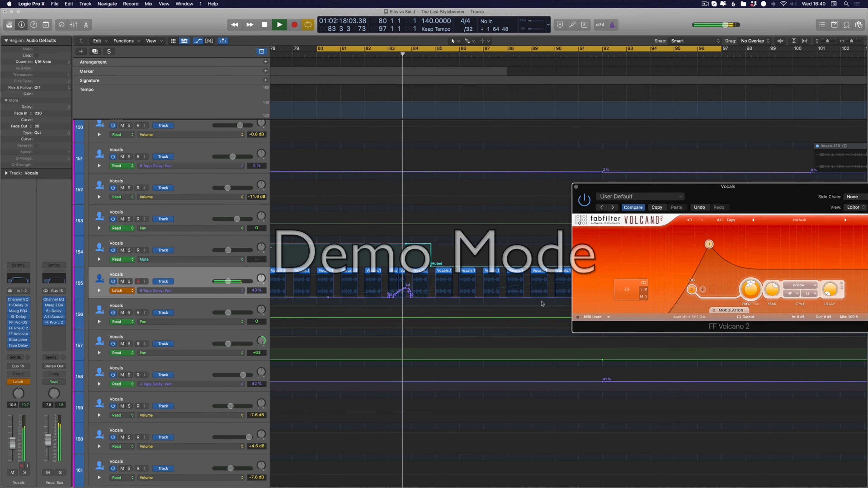
Step: Pull the FF Volcano 2 filter node down to its minimum on Vocals track 155 and set the track's automation to Read
key("space")
left_click_drag(611, 188, 604, 189)
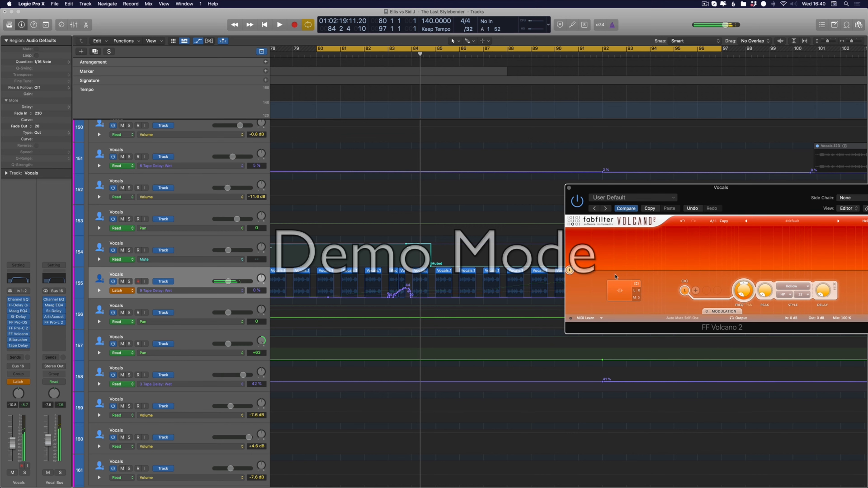
mouse_move(569, 270)
left_mouse_down()
mouse_move(665, 253)
mouse_move(777, 265)
mouse_move(806, 254)
mouse_move(653, 260)
mouse_move(524, 337)
left_mouse_up()
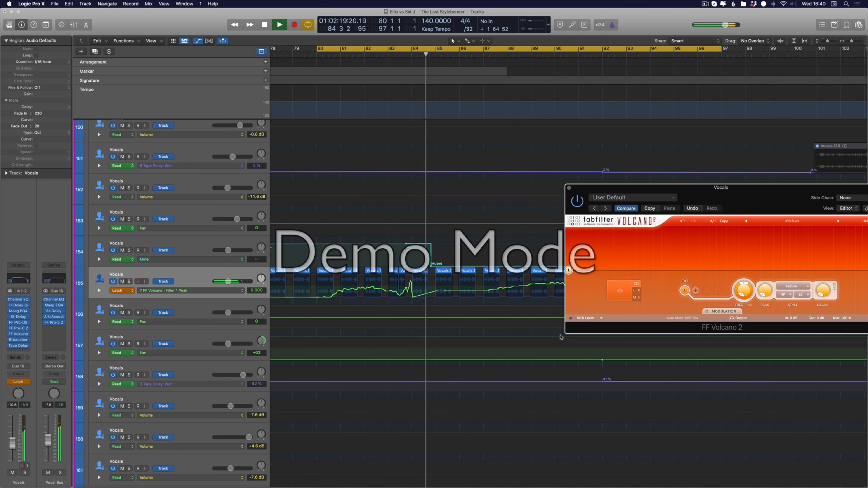
key("space")
key("space")
Step: Set the cycle range from 83 3 4 1 to 87 1 1 1 and play it with the Tran 1 track soloed
scroll(479, 233, "up", 20)
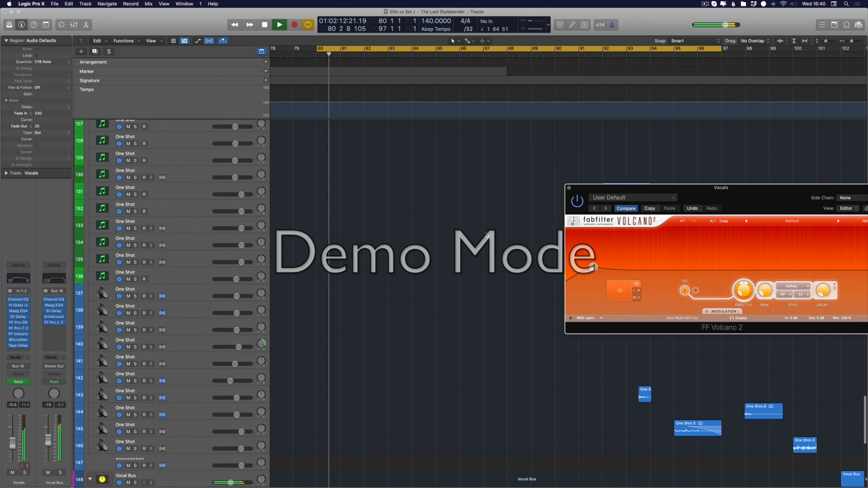
scroll(444, 212, "up", 6)
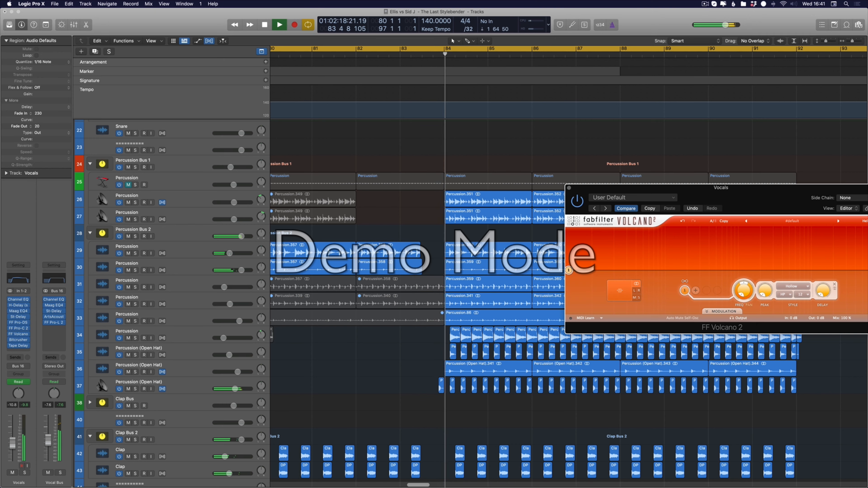
key("space")
left_click_drag(406, 49, 699, 48)
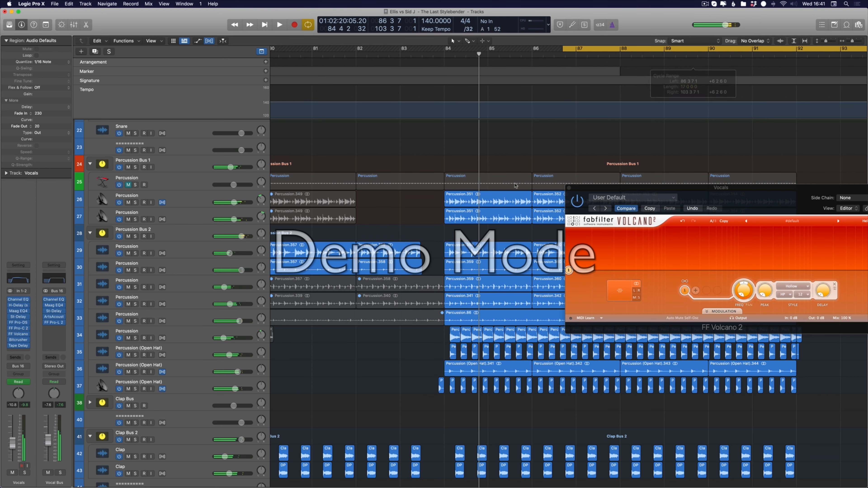
scroll(560, 145, "down", 12)
scroll(439, 215, "up", 15)
scroll(439, 216, "up", 5)
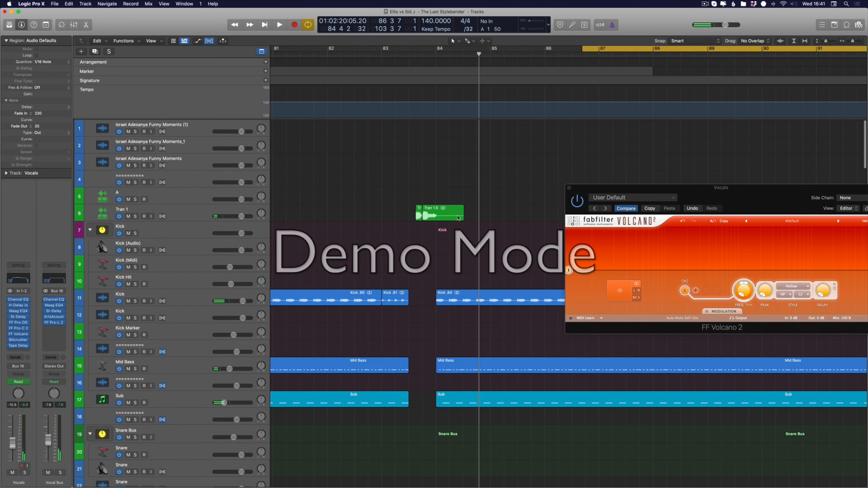
scroll(335, 78, "down", 3)
left_click_drag(409, 49, 612, 69)
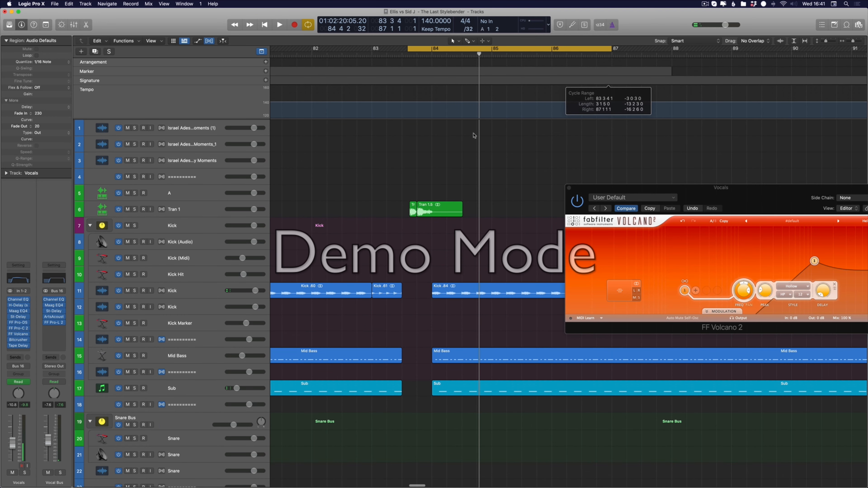
scroll(475, 136, "up", 5)
key("space")
left_click(134, 209)
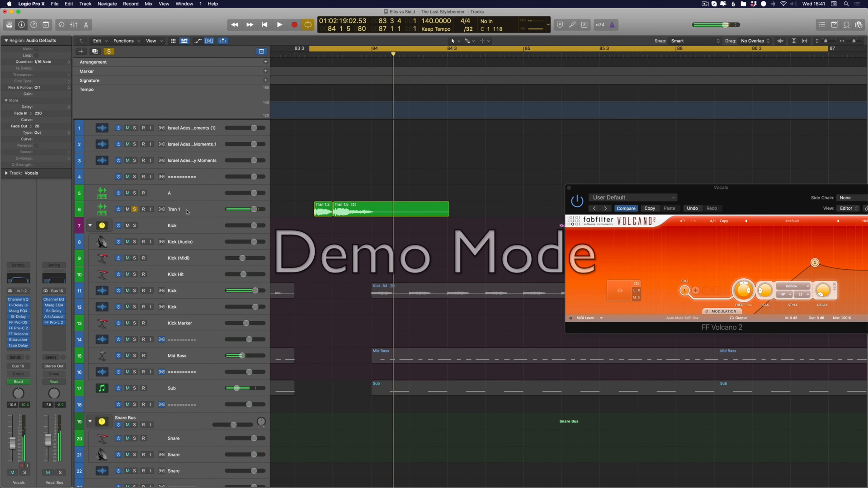
Step: Chop the Tran 1.2 region into two short slices with a gap between them ahead of the long Tran 1 slice
key("super+Right")
key("space")
key("super+Right")
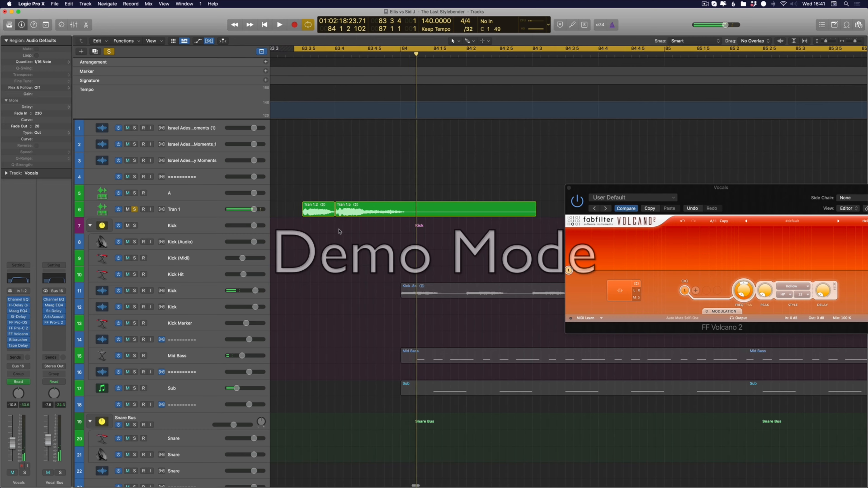
key("super+Down")
left_click_drag(319, 182, 313, 197)
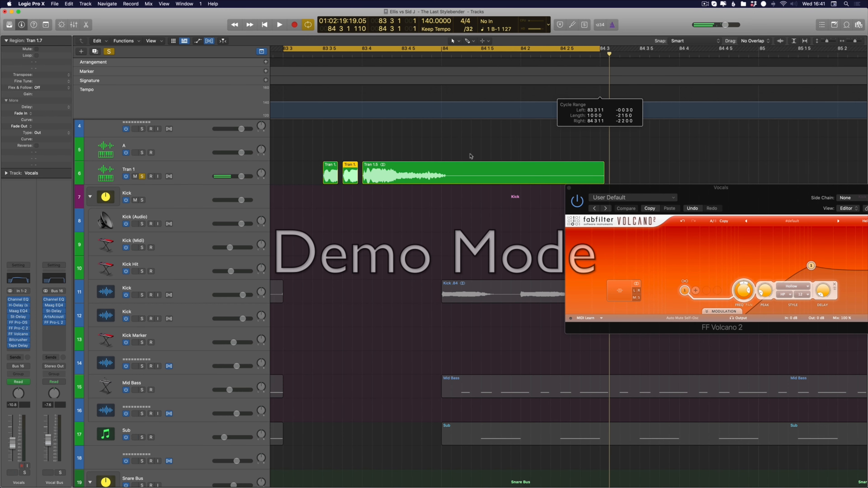
Step: Unsolo the Tran 1 track, hide the plugin windows and play a cycle from 83 1 7 1 to 85 3 3 30
key("space")
left_click(109, 52)
left_click_drag(303, 50, 842, 113)
key("space")
key("v")
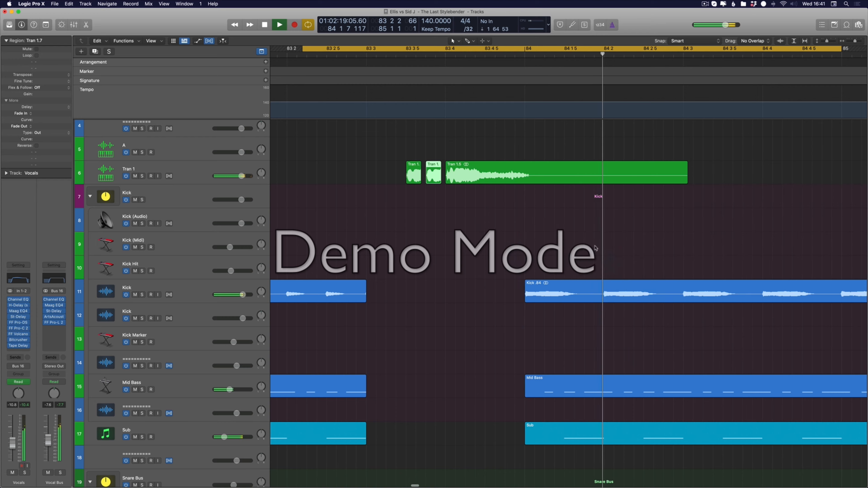
scroll(515, 174, "down", 3)
key("space")
left_click_drag(343, 51, 867, 116)
key("space")
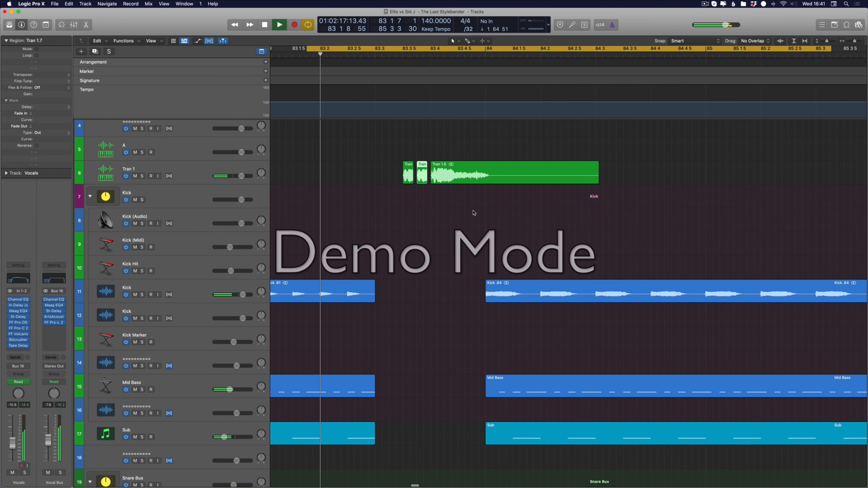
Step: Lower the Tran 1 track's volume to about -3.8 dB while the transition plays
scroll(436, 215, "down", 1)
key("space")
left_click(171, 170)
key("space")
left_click_drag(13, 428, 13, 434)
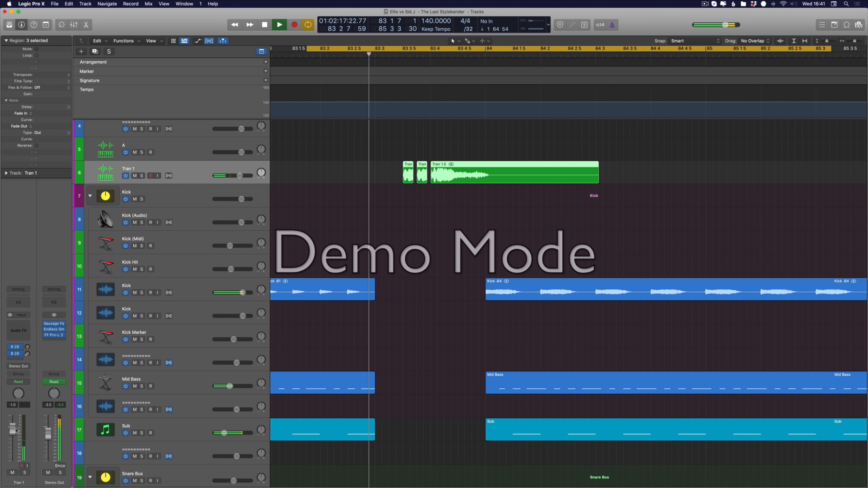
Step: Set the Tran 1 track's Bus 29 reverb send to about -13.6 dB and play the transition
key("space")
left_click(22, 348)
left_click(44, 319)
left_click(21, 354)
left_click(21, 354)
left_click_drag(27, 354, 27, 356)
key("space")
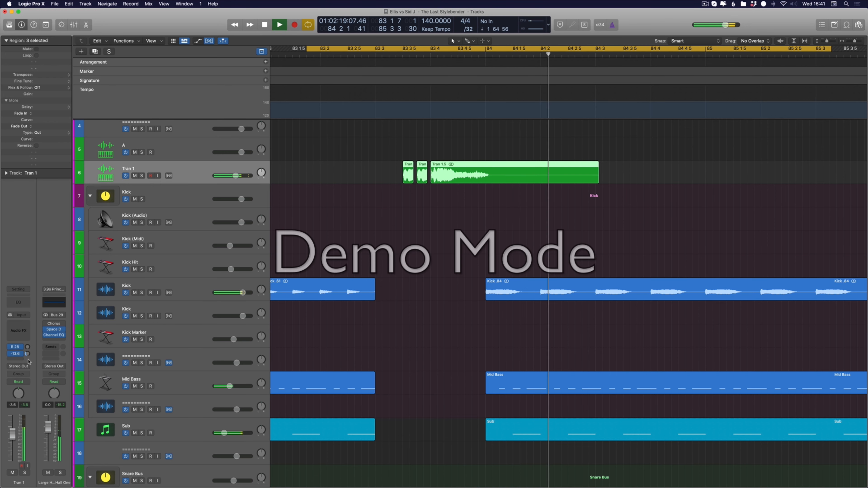
Step: Extend the cycle range to run from 74 1 1 1 to 95 3 1 1 around the transition
key("space")
scroll(576, 228, "down", 5)
key("super+Left")
key("super+Left")
key("super+Left")
key("super+Left")
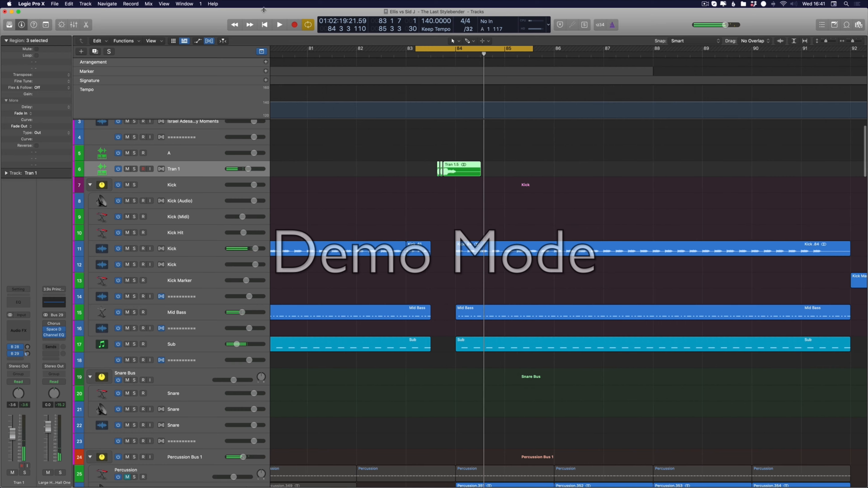
scroll(318, 54, "left", 4)
scroll(318, 54, "left", 3)
left_click_drag(313, 48, 867, 102)
key("super+Left")
scroll(701, 111, "right", 6)
scroll(660, 62, "right", 2)
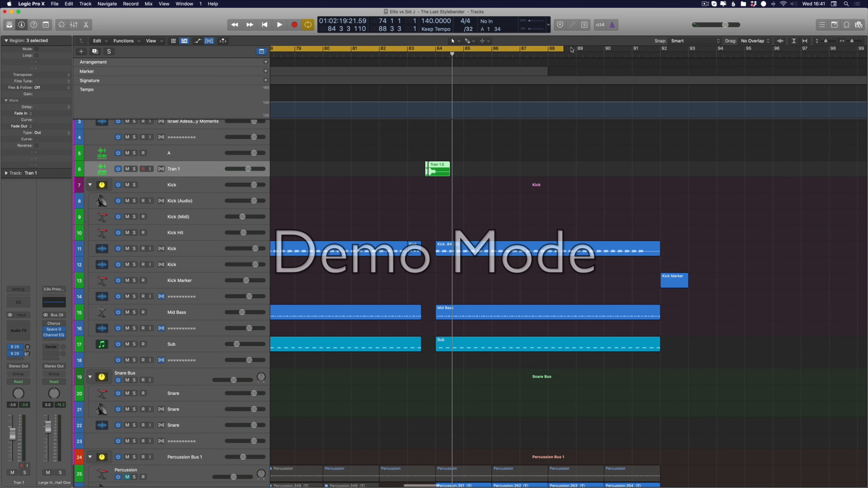
left_click_drag(562, 49, 757, 98)
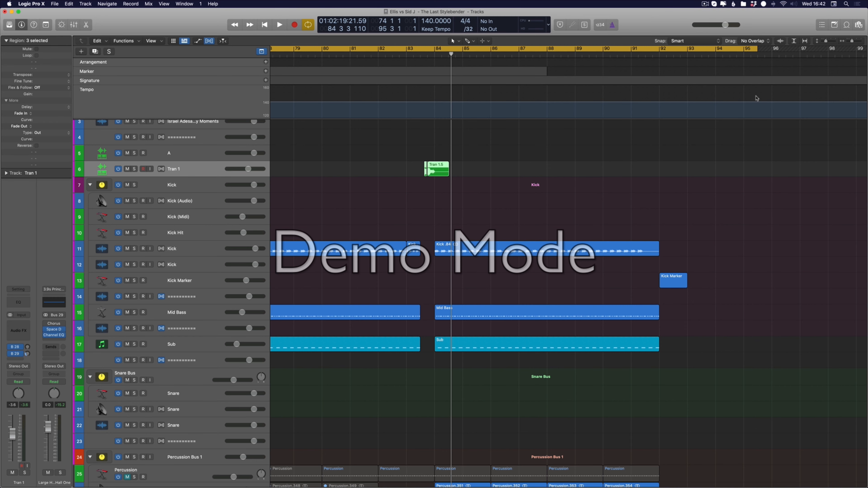
Step: Play the extended cycle through the transition in the full mix
key("space")
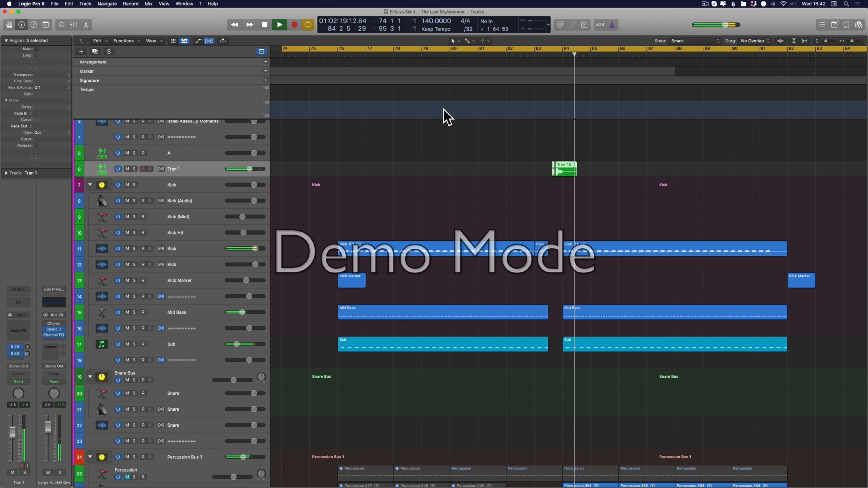
scroll(578, 192, "right", 2)
scroll(651, 195, "down", 2)
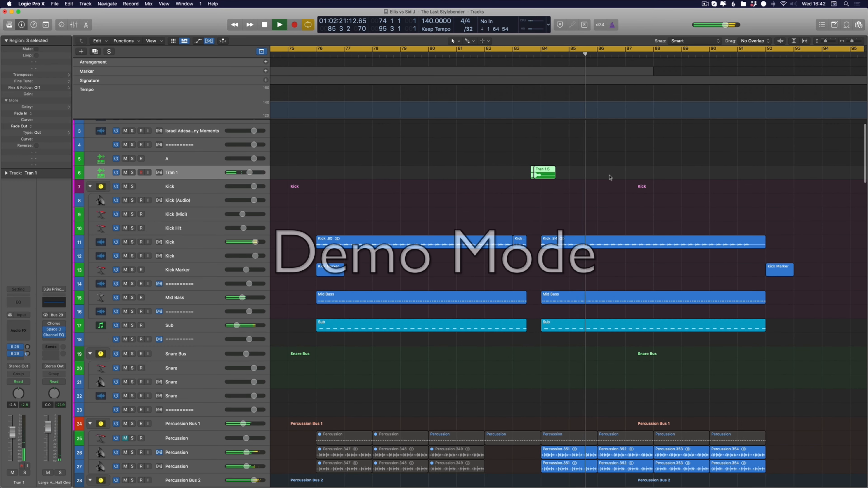
key("space")
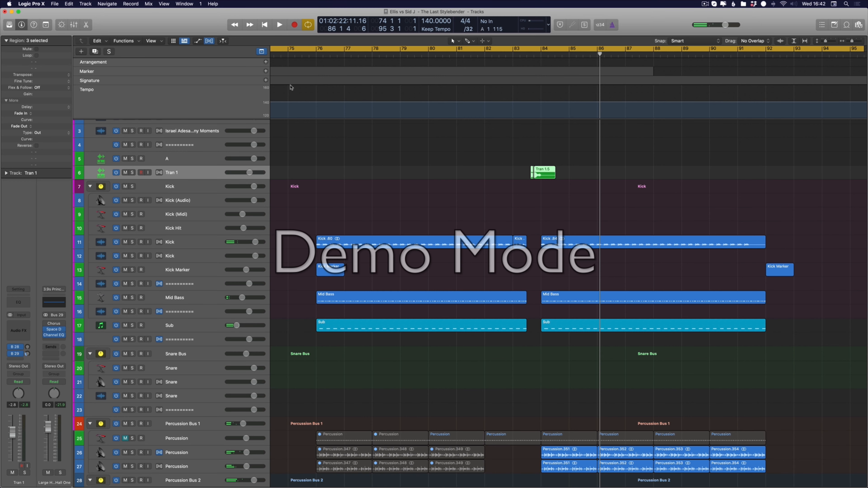
key("super+Left")
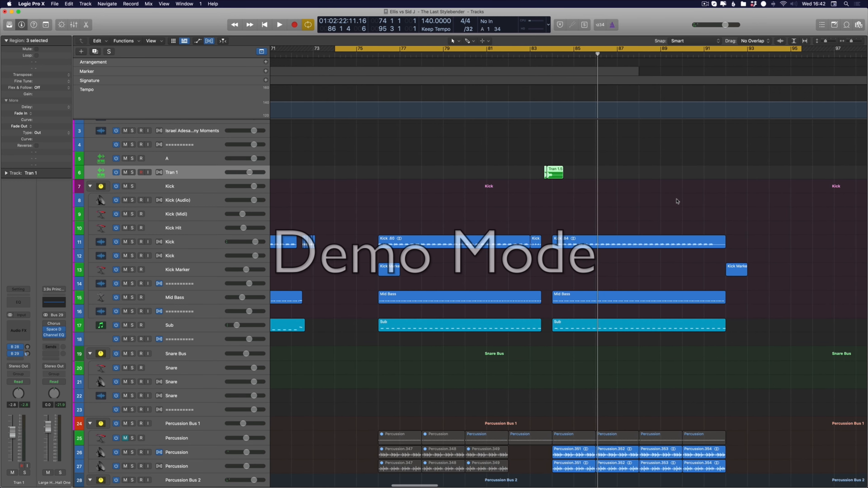